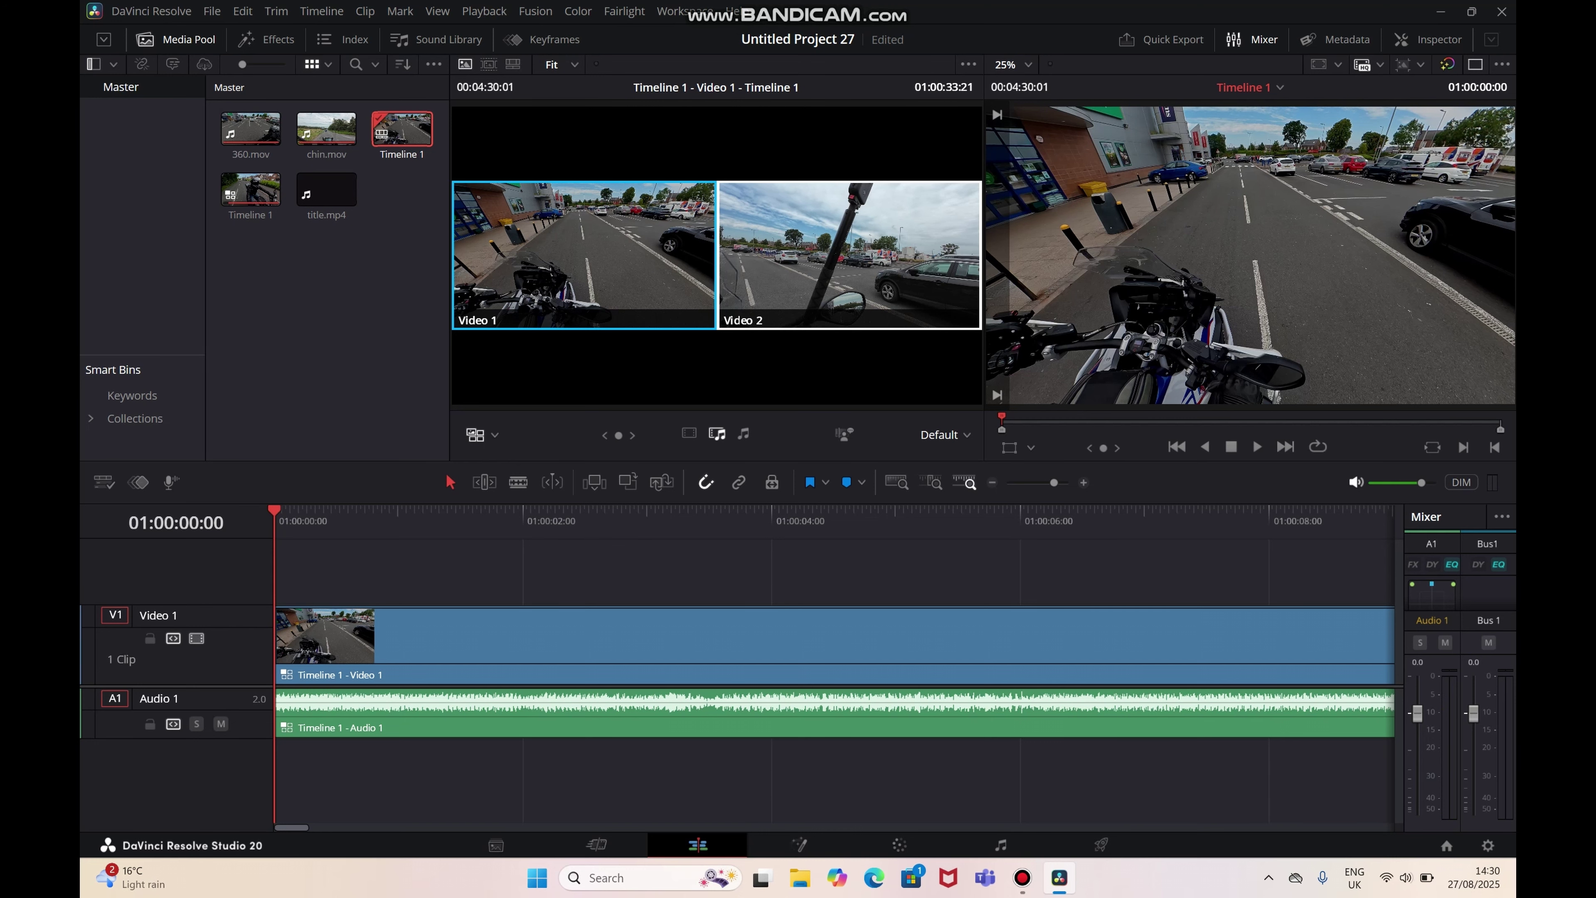
# Switch the multicam clip to the Video 2 angle at the timeline start, play it back, and return to the beginning.
pyautogui.click(849, 255)
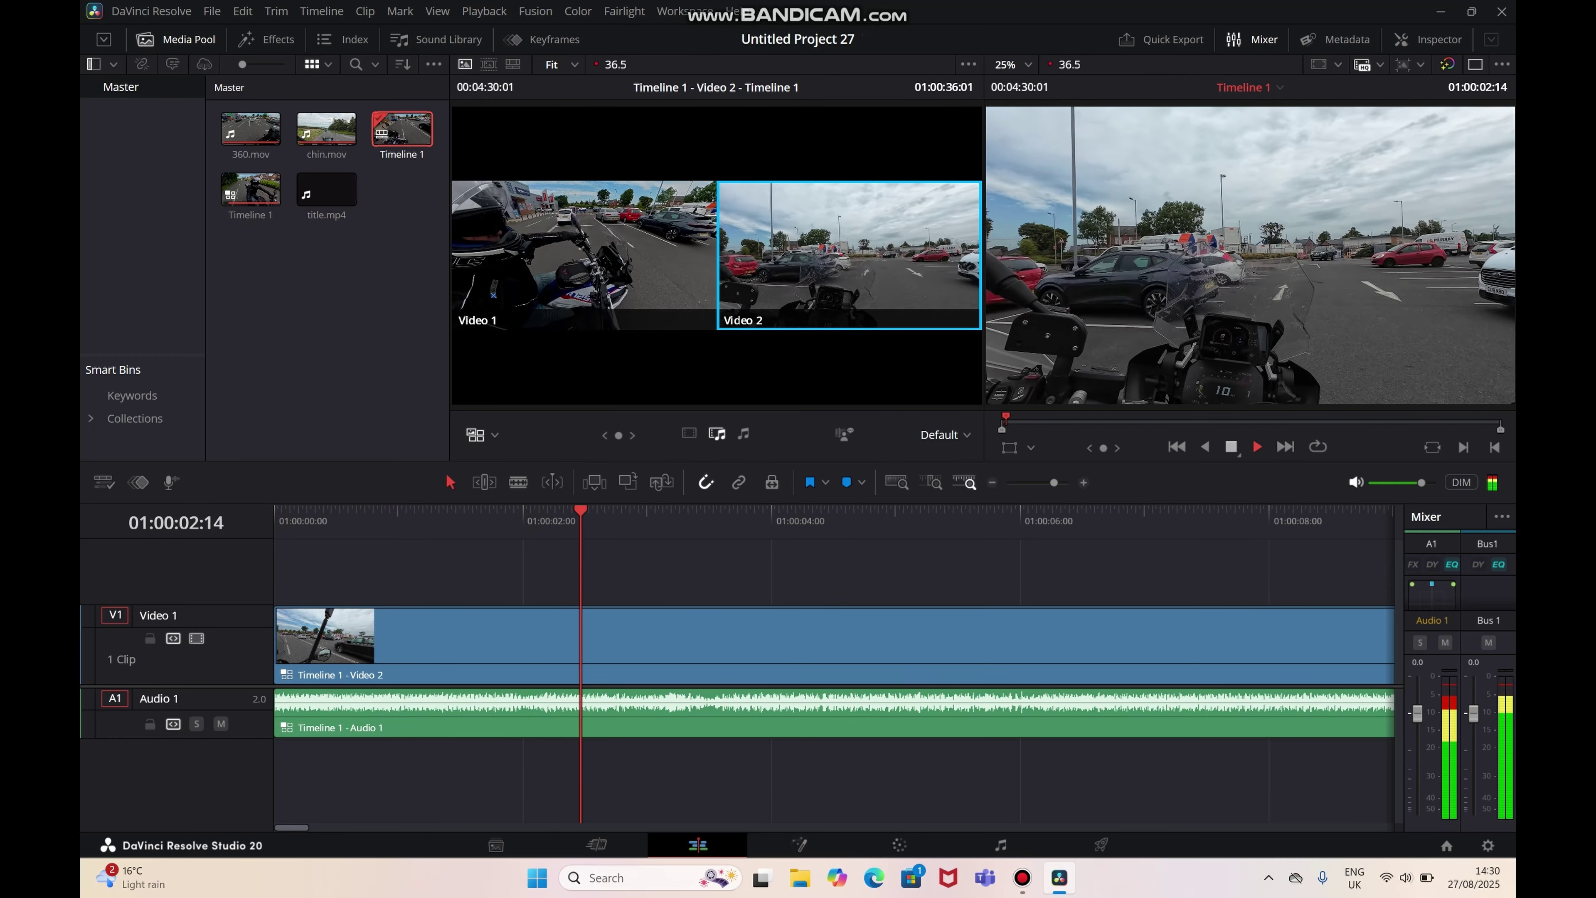
pyautogui.click(1231, 446)
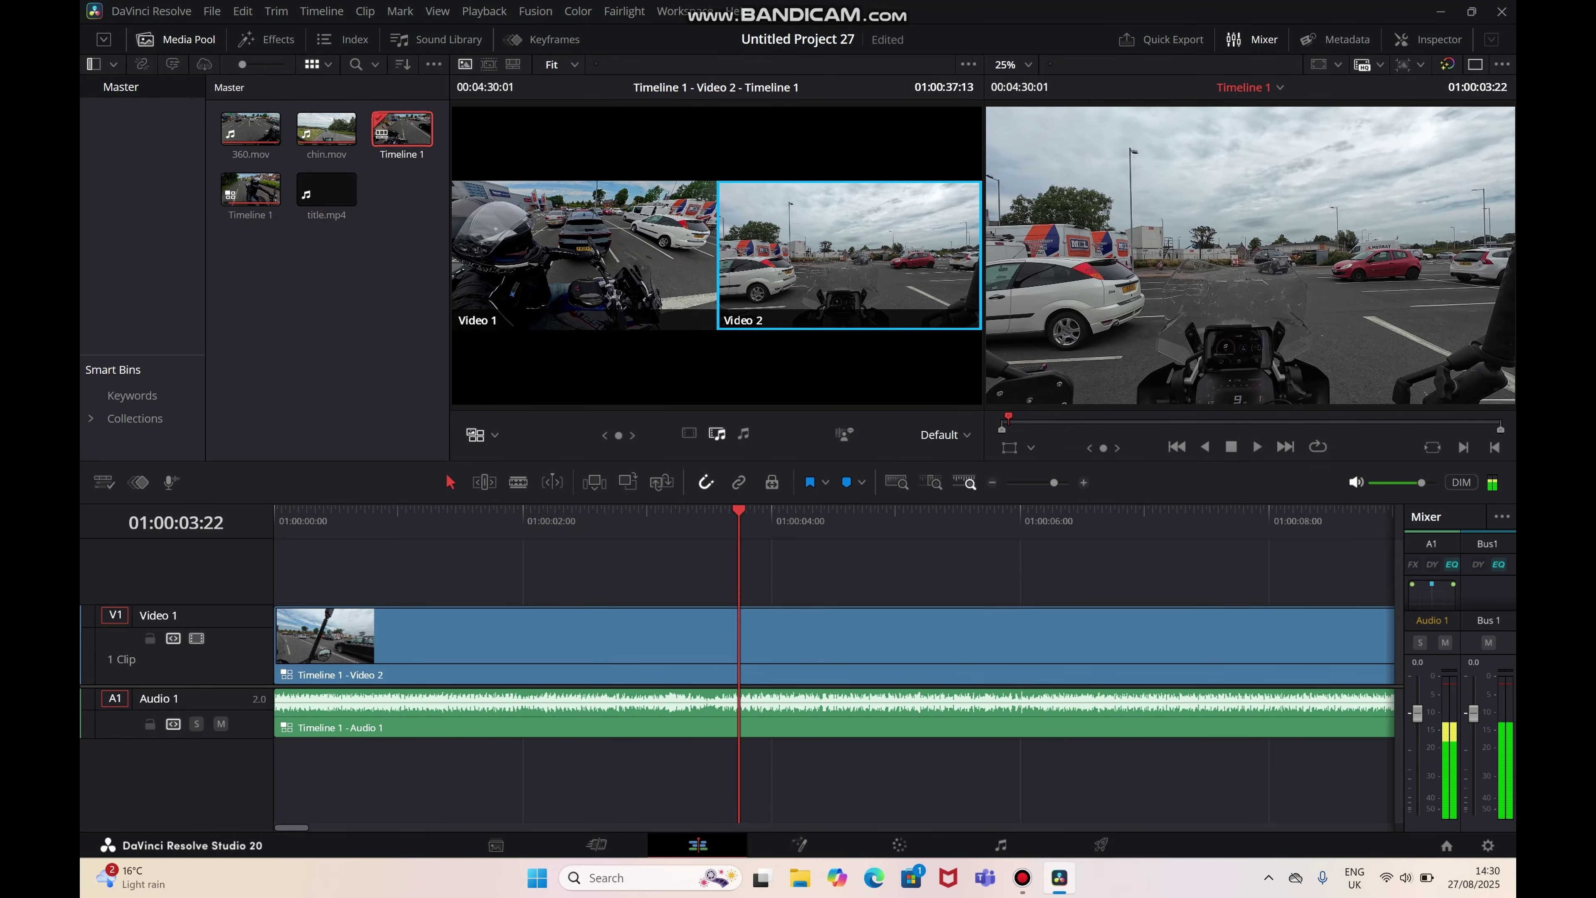
pyautogui.moveTo(739, 511); pyautogui.dragTo(275, 511)
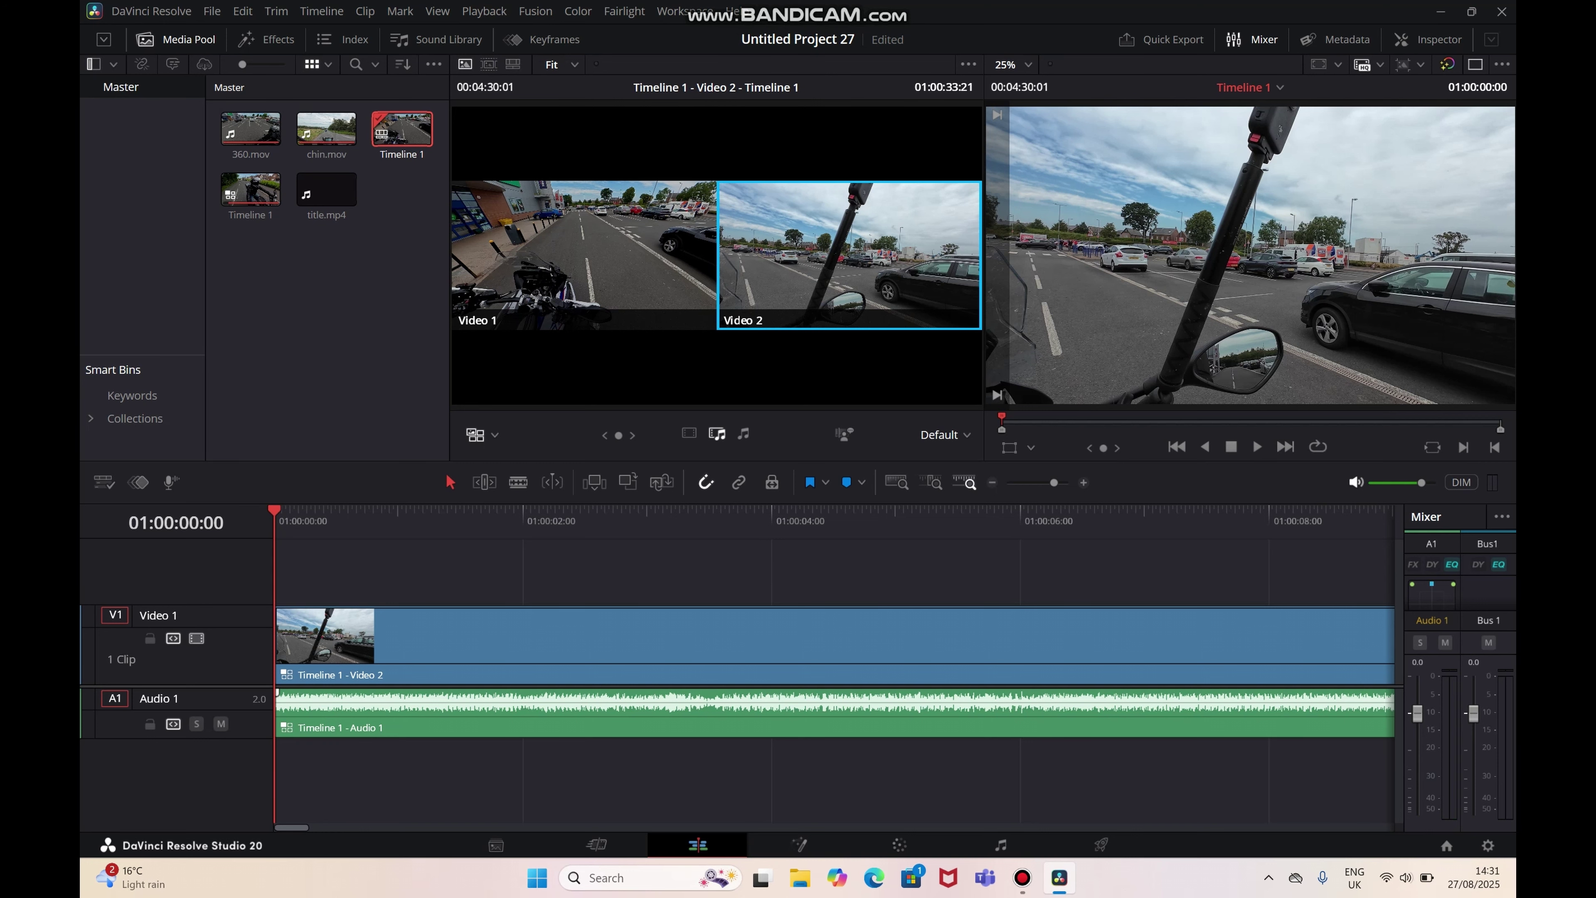
# Switch the multicam audio clip's angle to Audio 2 and listen to the opening seconds.
pyautogui.rightClick(340, 708)
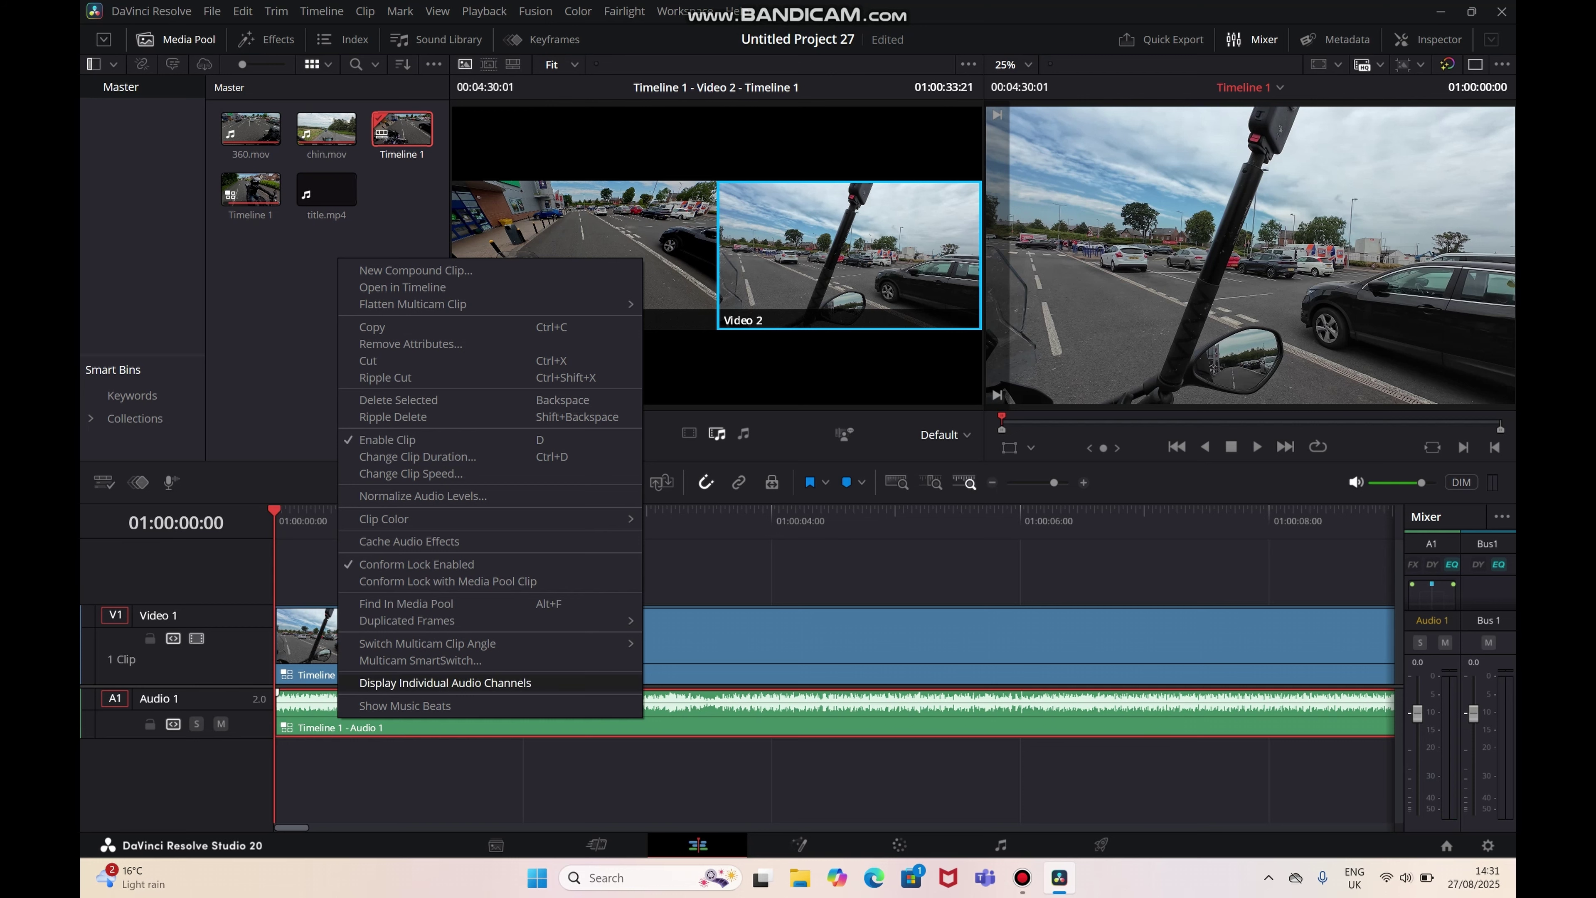
pyautogui.moveTo(427, 643)
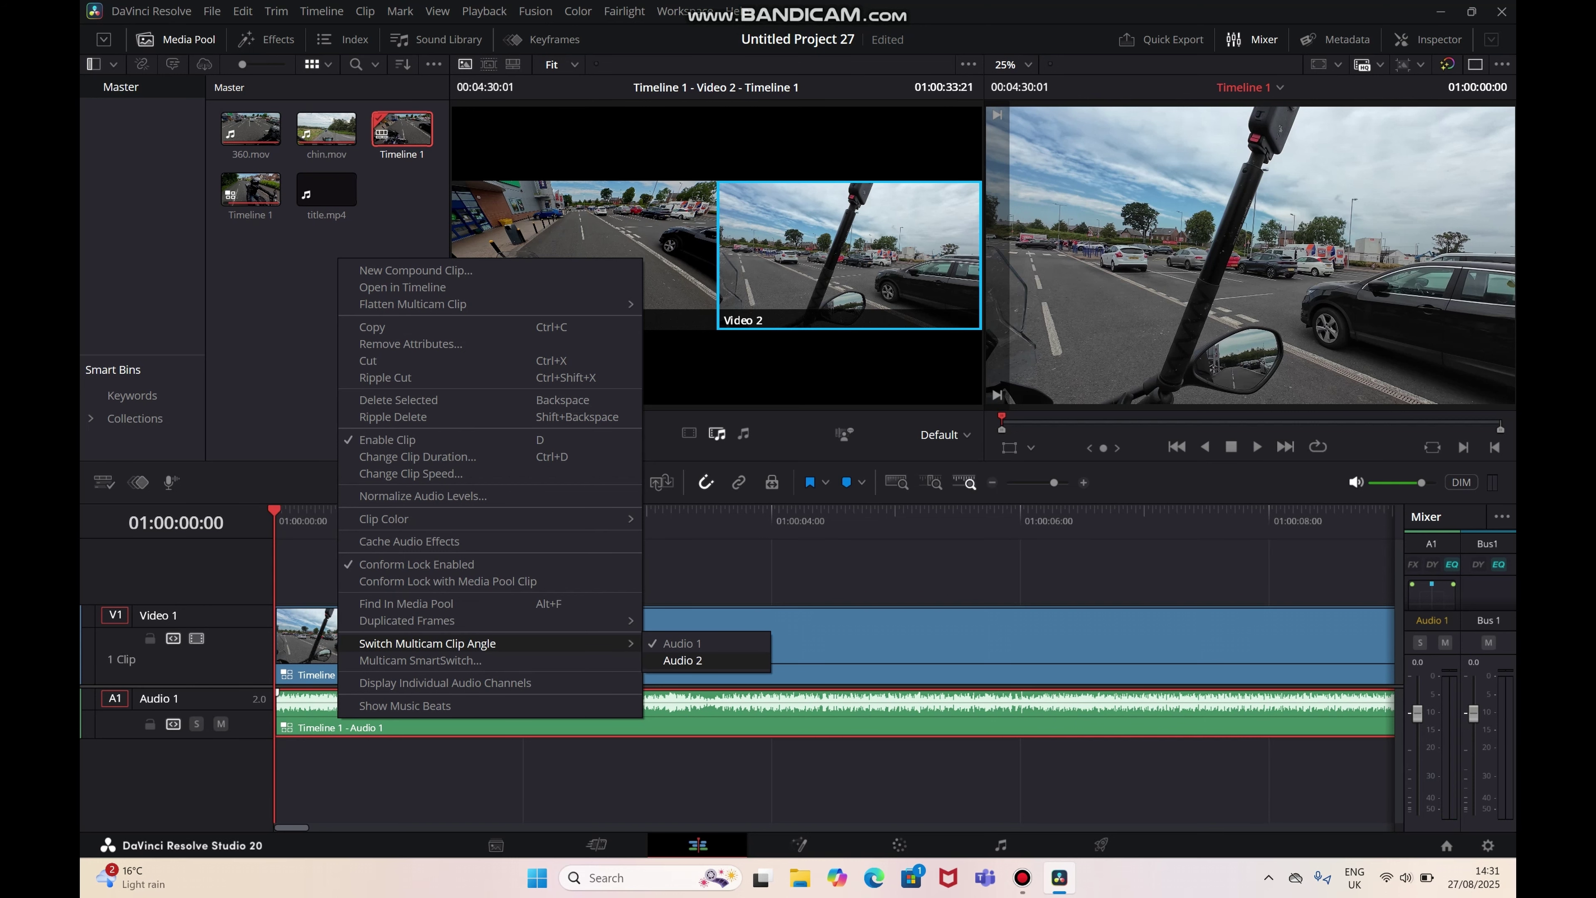
pyautogui.press('Escape')
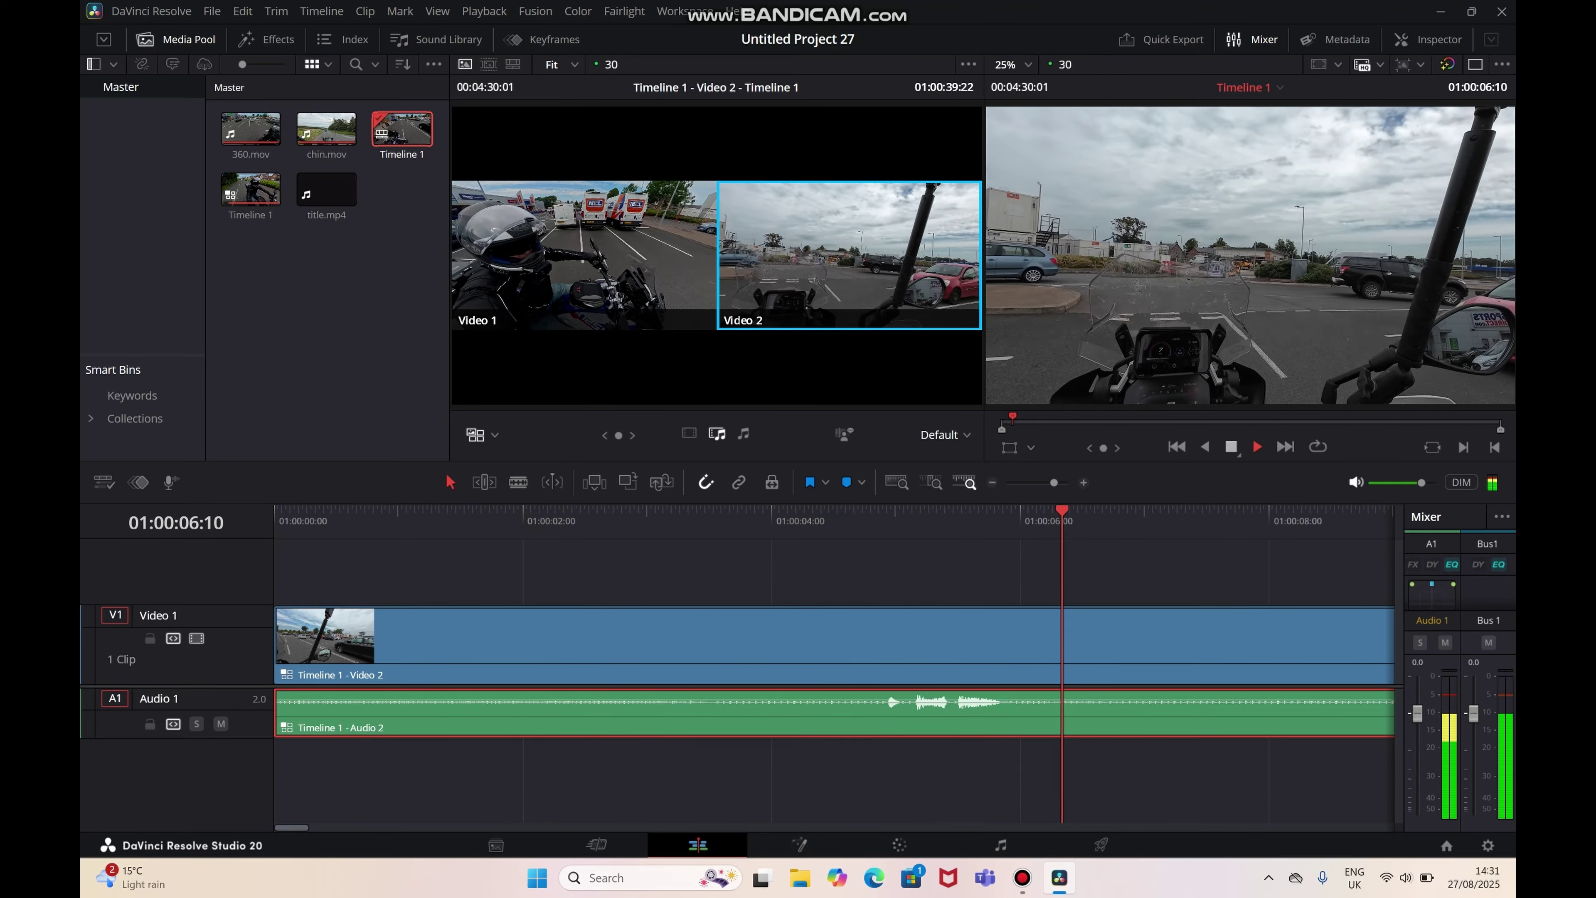
pyautogui.press('space')
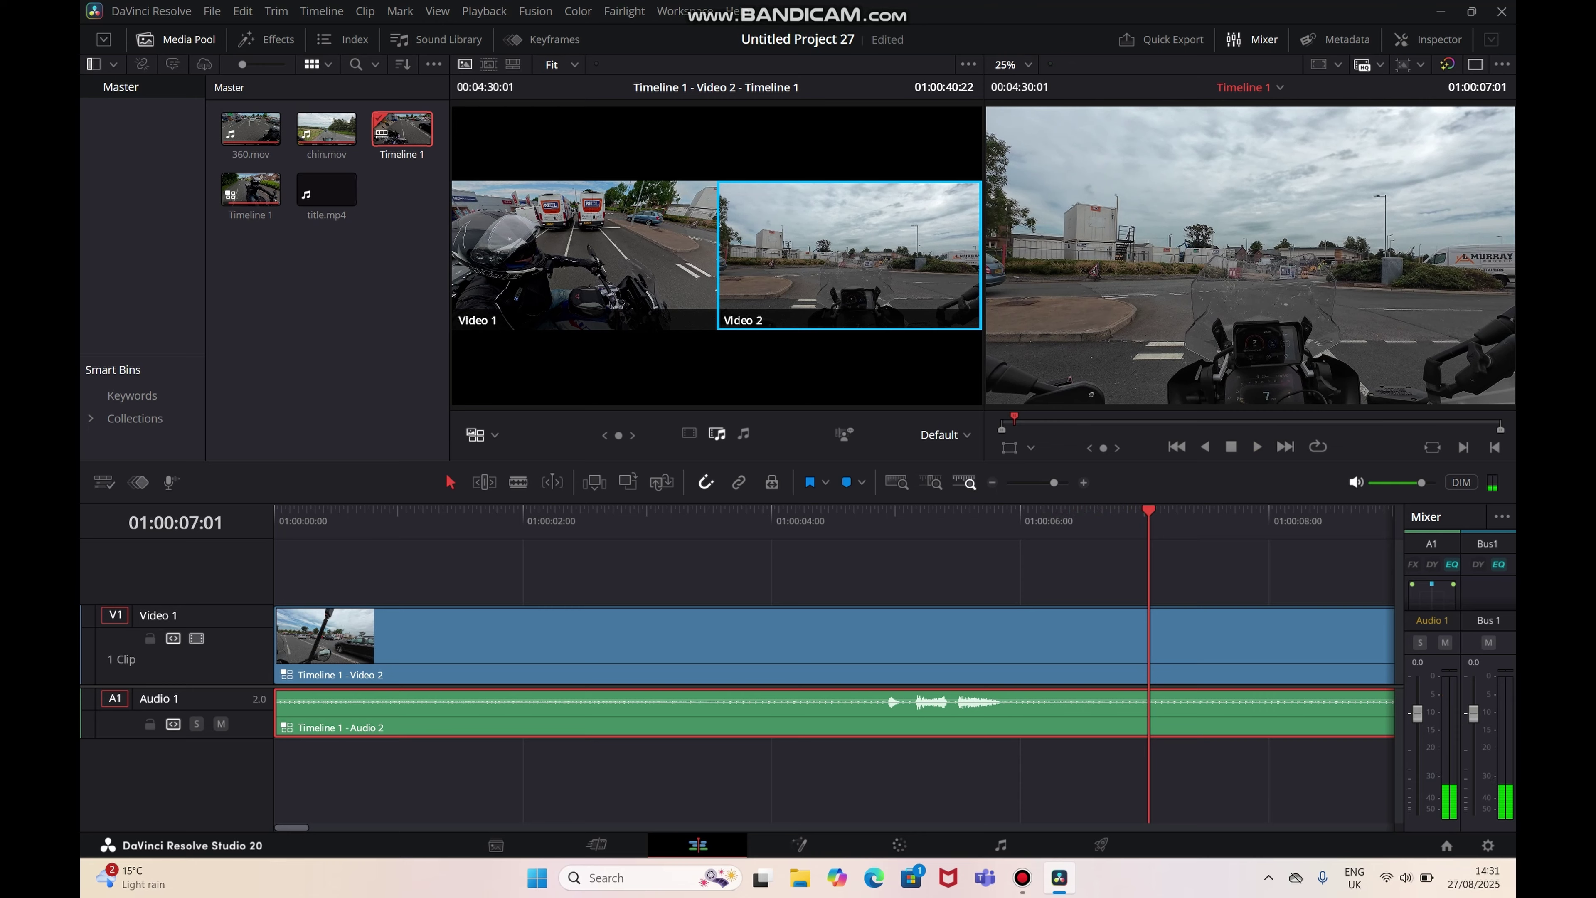
# Replay the opening from the start and split both the video and audio clips at 01:00:06:27.
pyautogui.press('j')
pyautogui.press('j')
pyautogui.press('j')
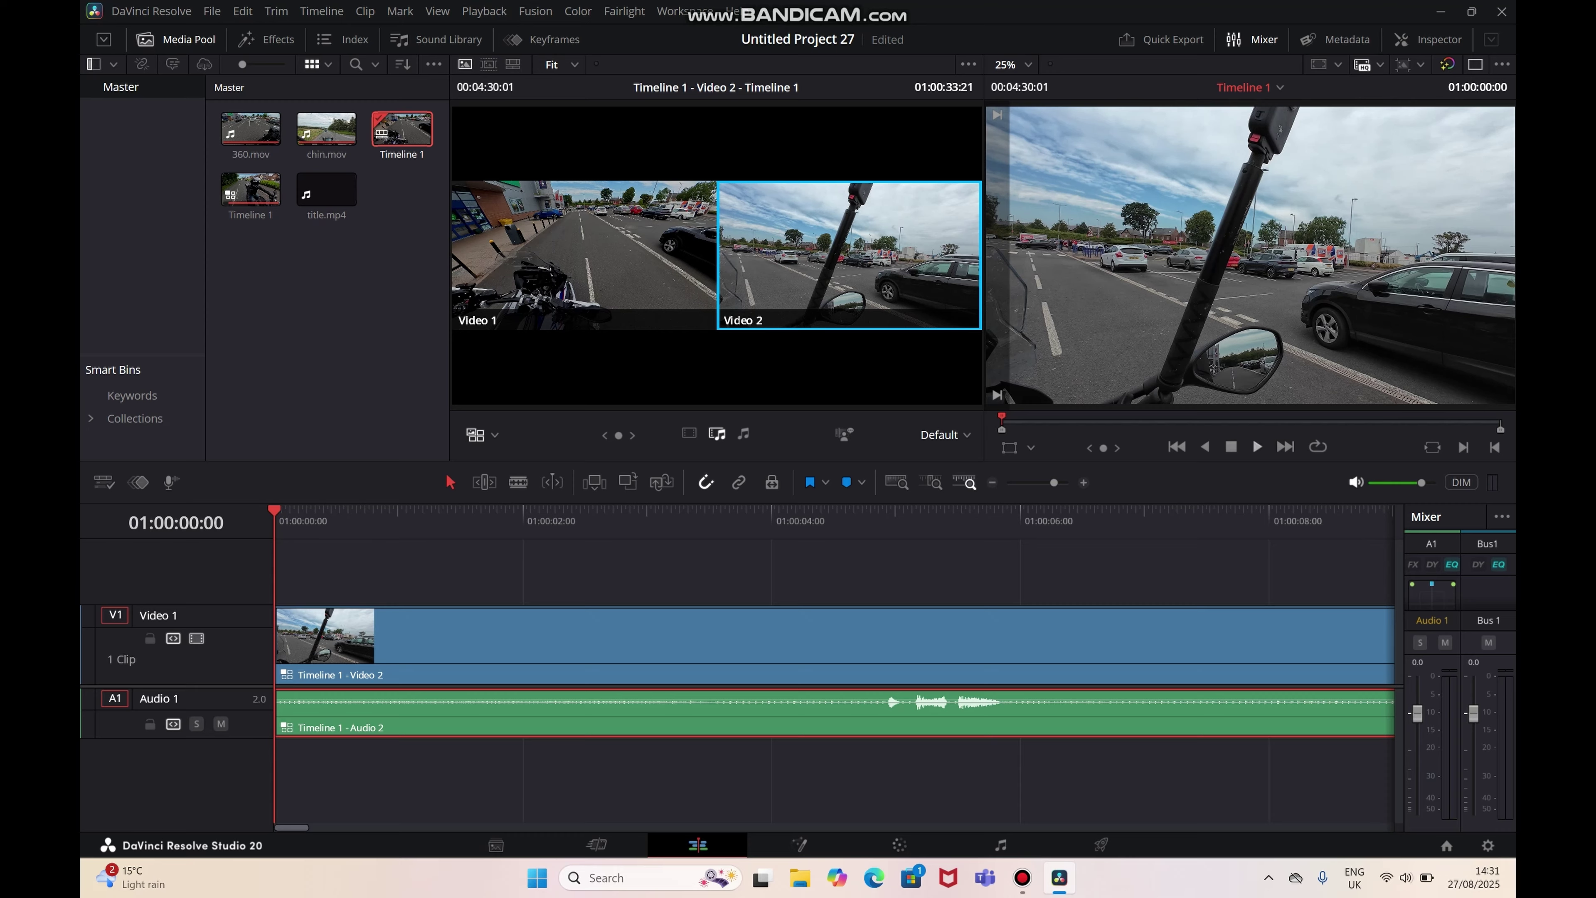
pyautogui.press('space')
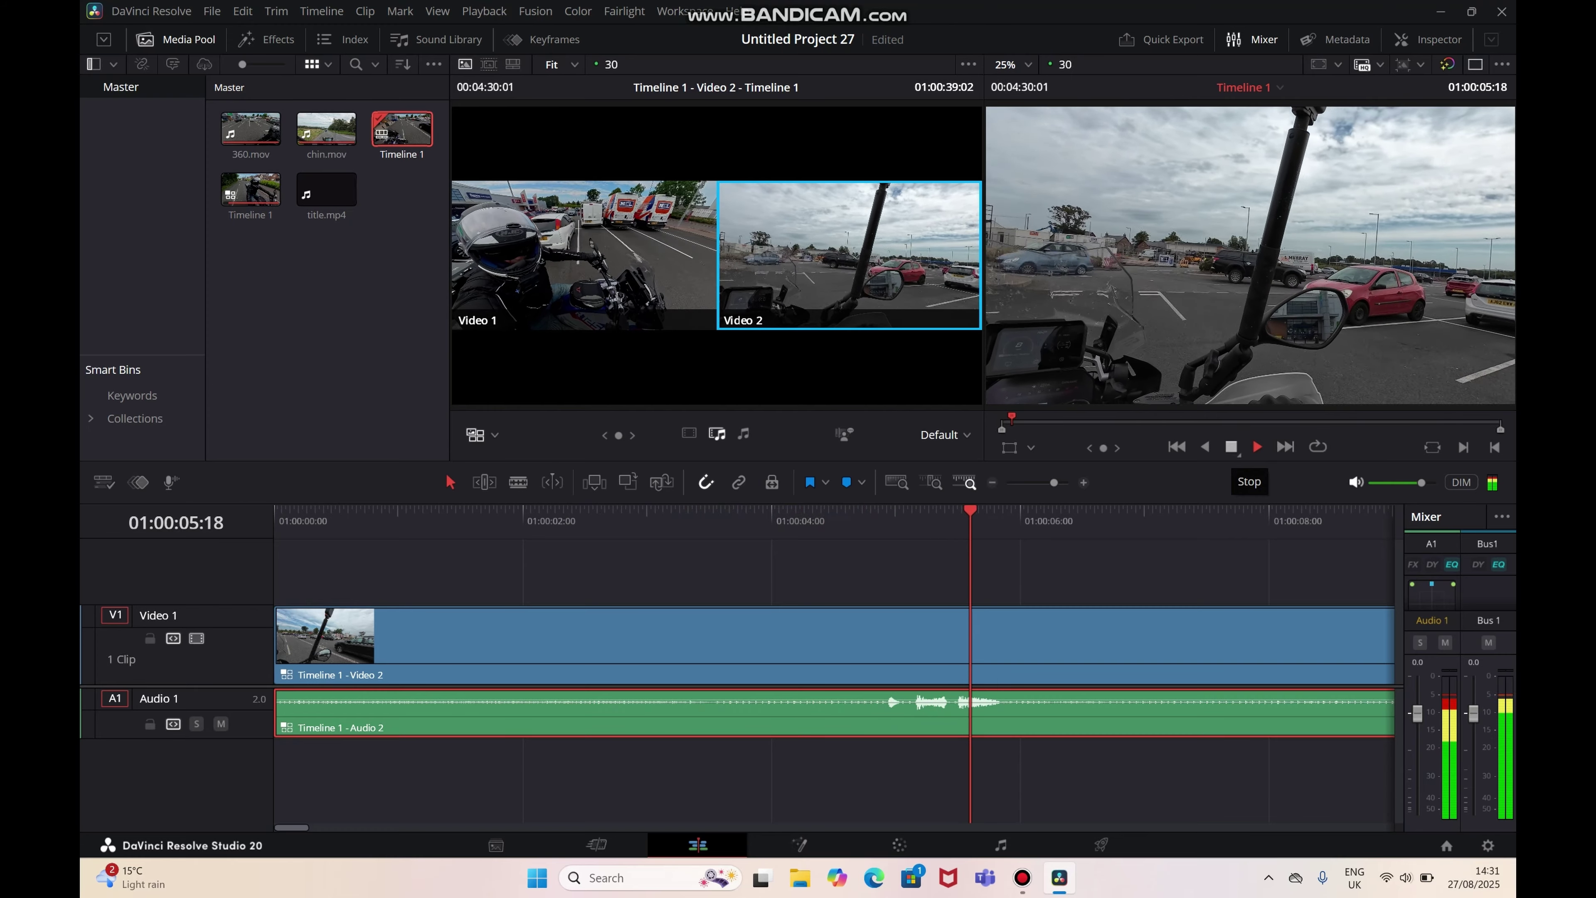
pyautogui.press('space')
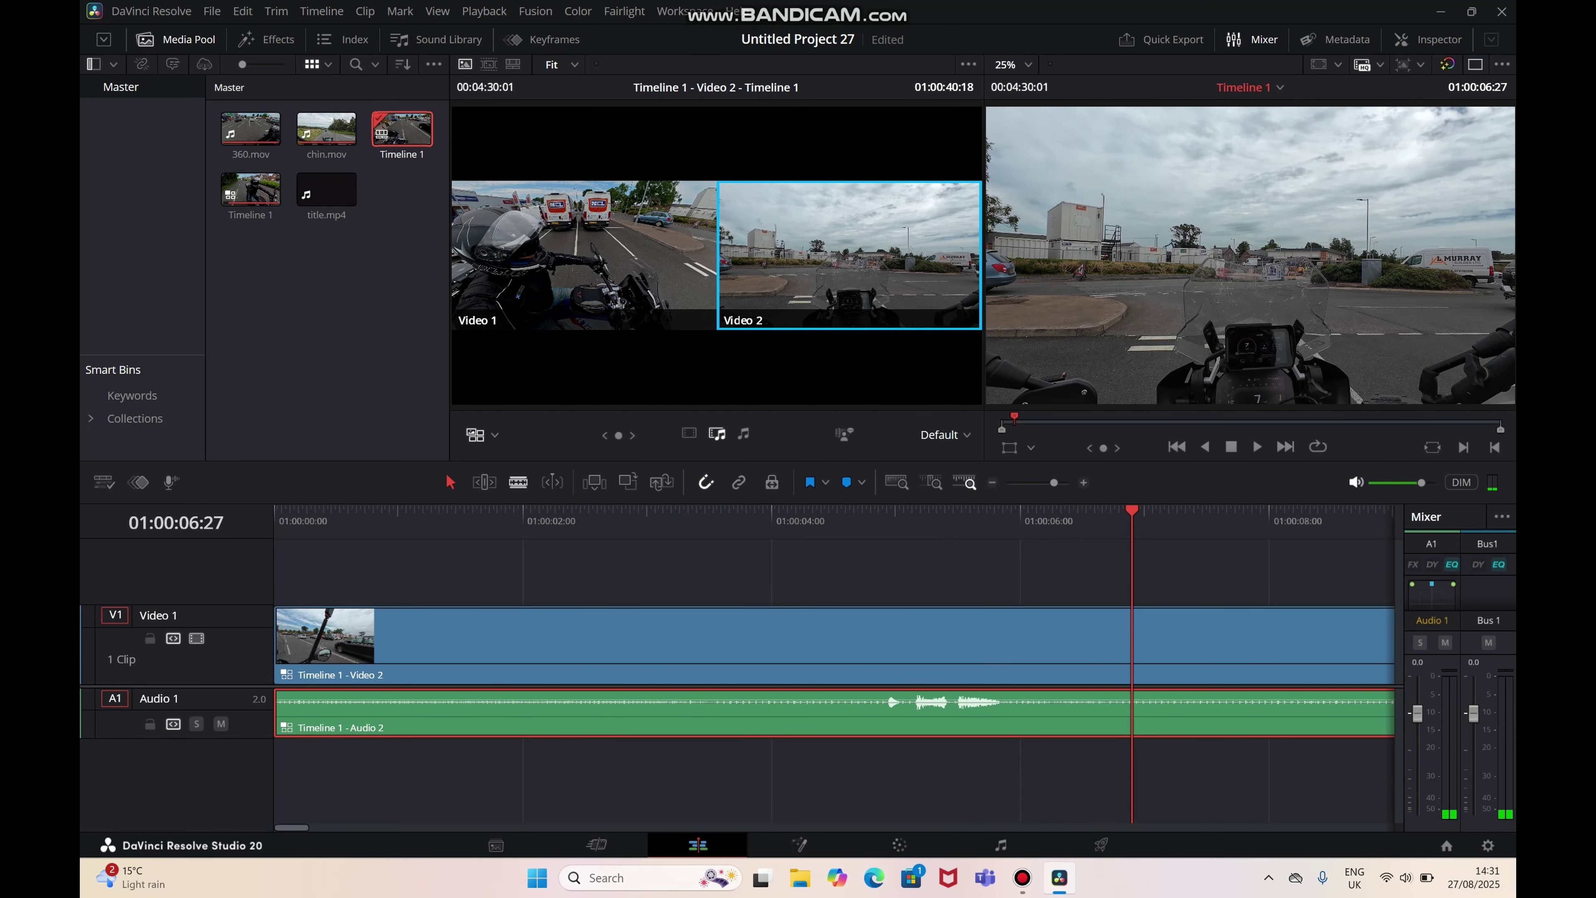
pyautogui.press('b')
pyautogui.click(1132, 635)
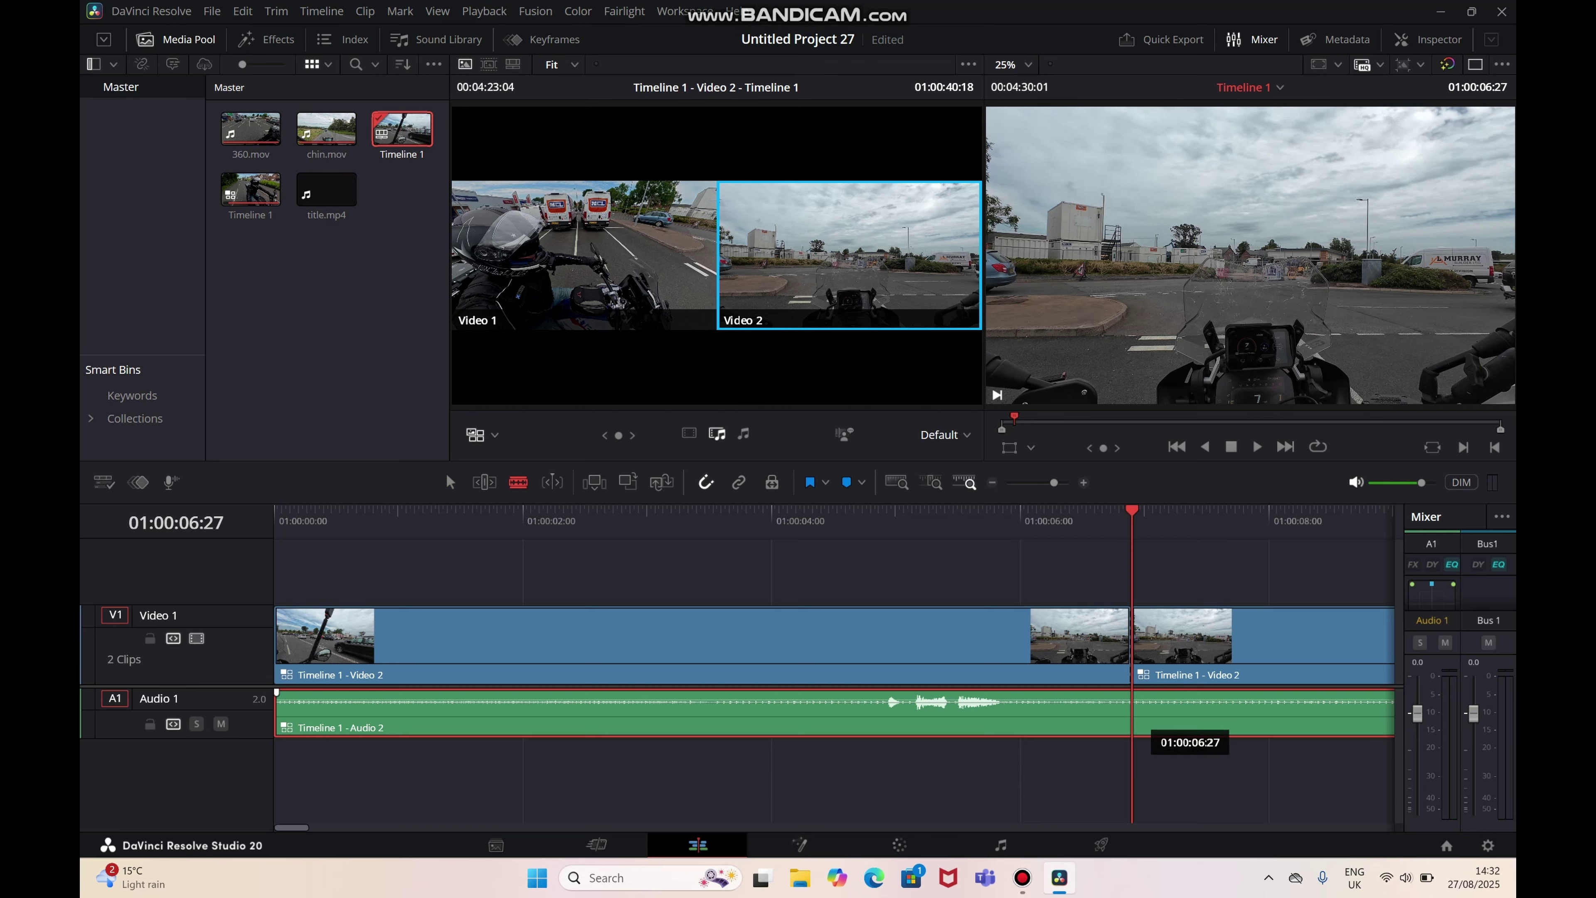
pyautogui.click(1132, 710)
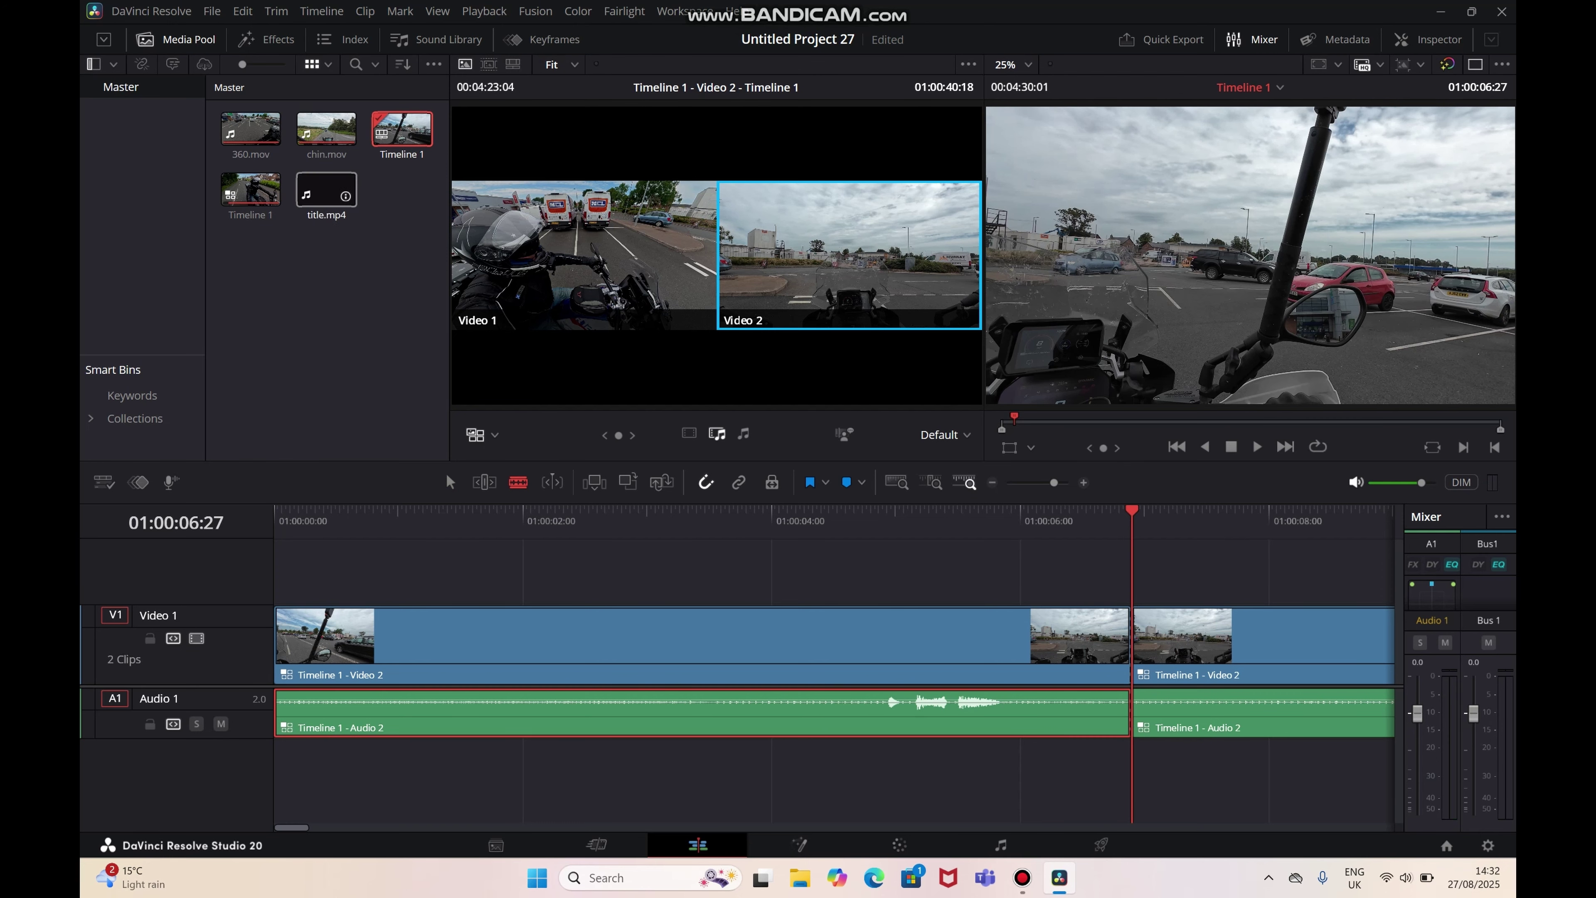
pyautogui.press('a')
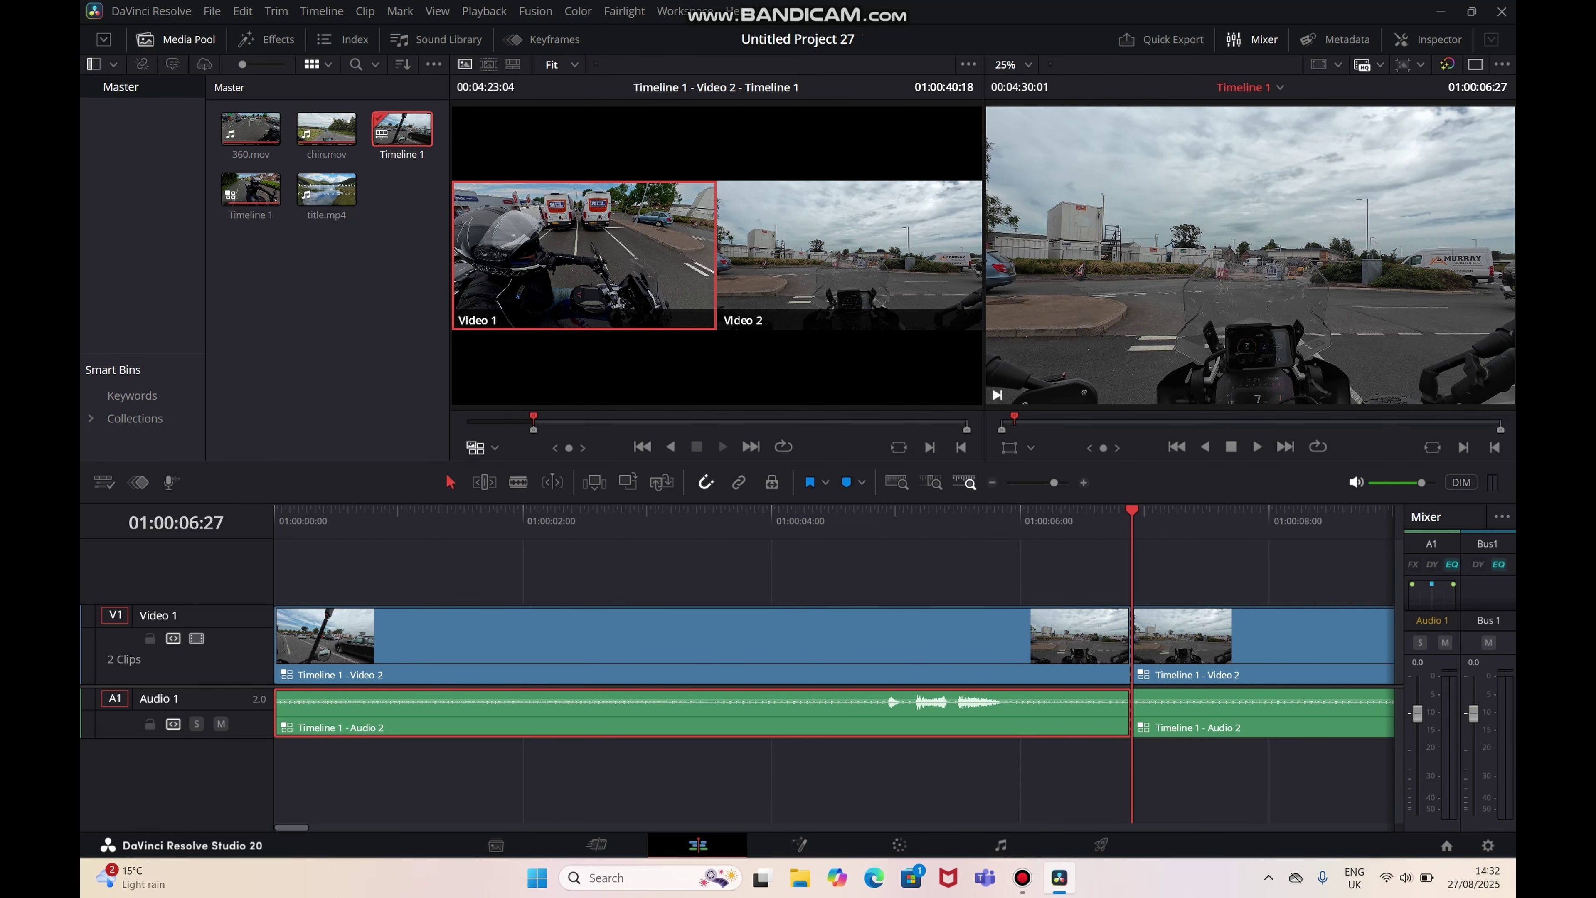
# Place title.mp4 on a new track above the cut and shift the remaining video and audio to start where the title ends.
pyautogui.moveTo(326, 190); pyautogui.dragTo(1171, 591)
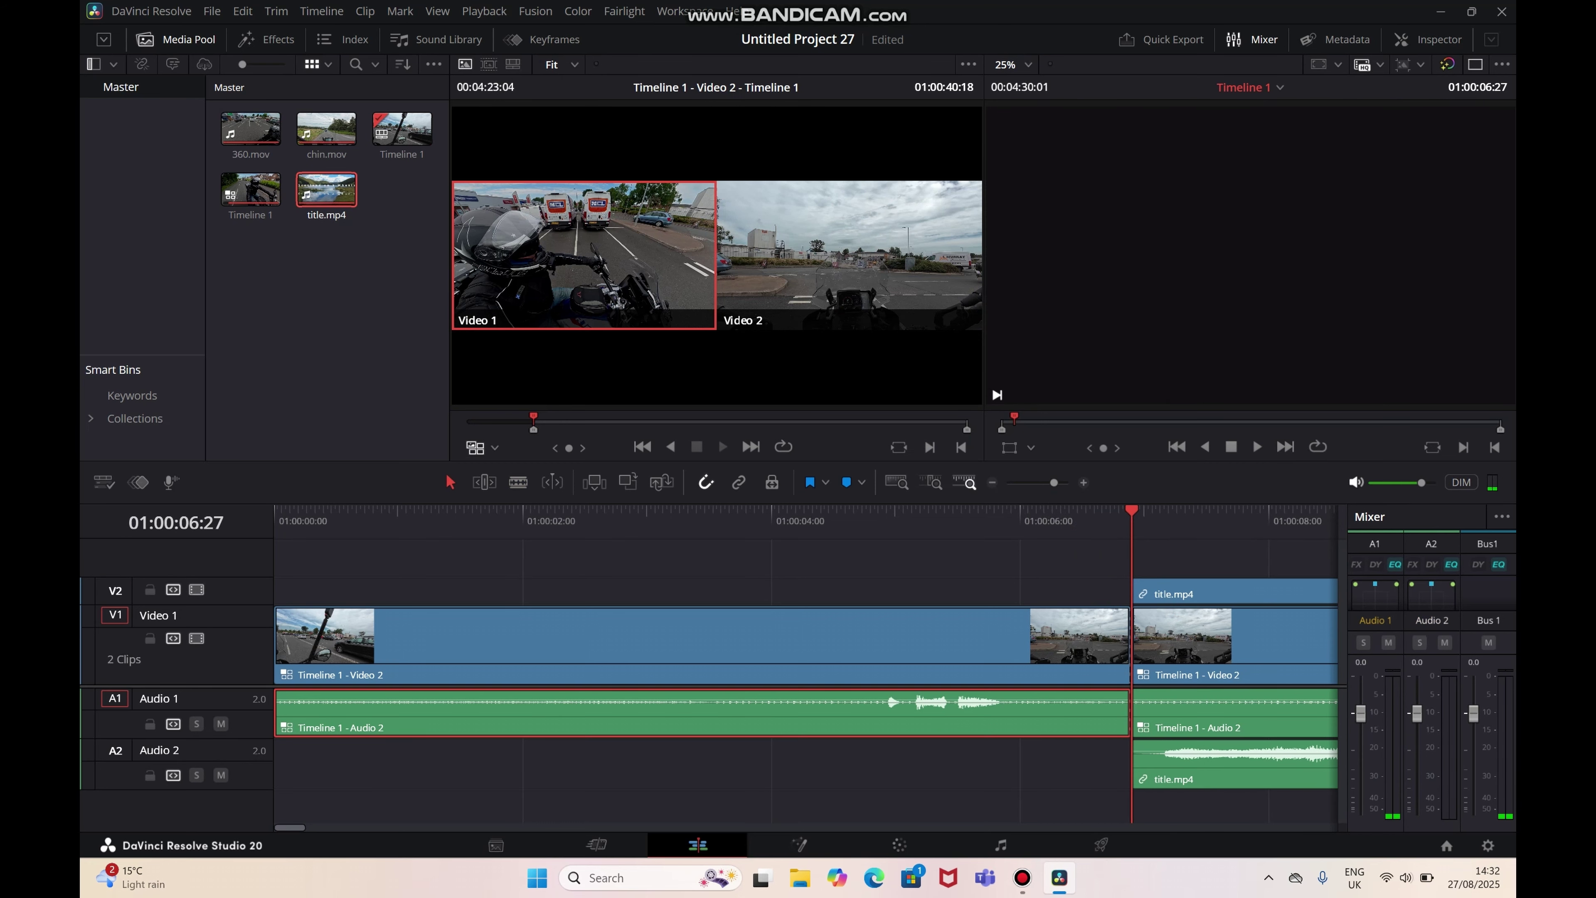
pyautogui.hscroll(10, 805, 667)
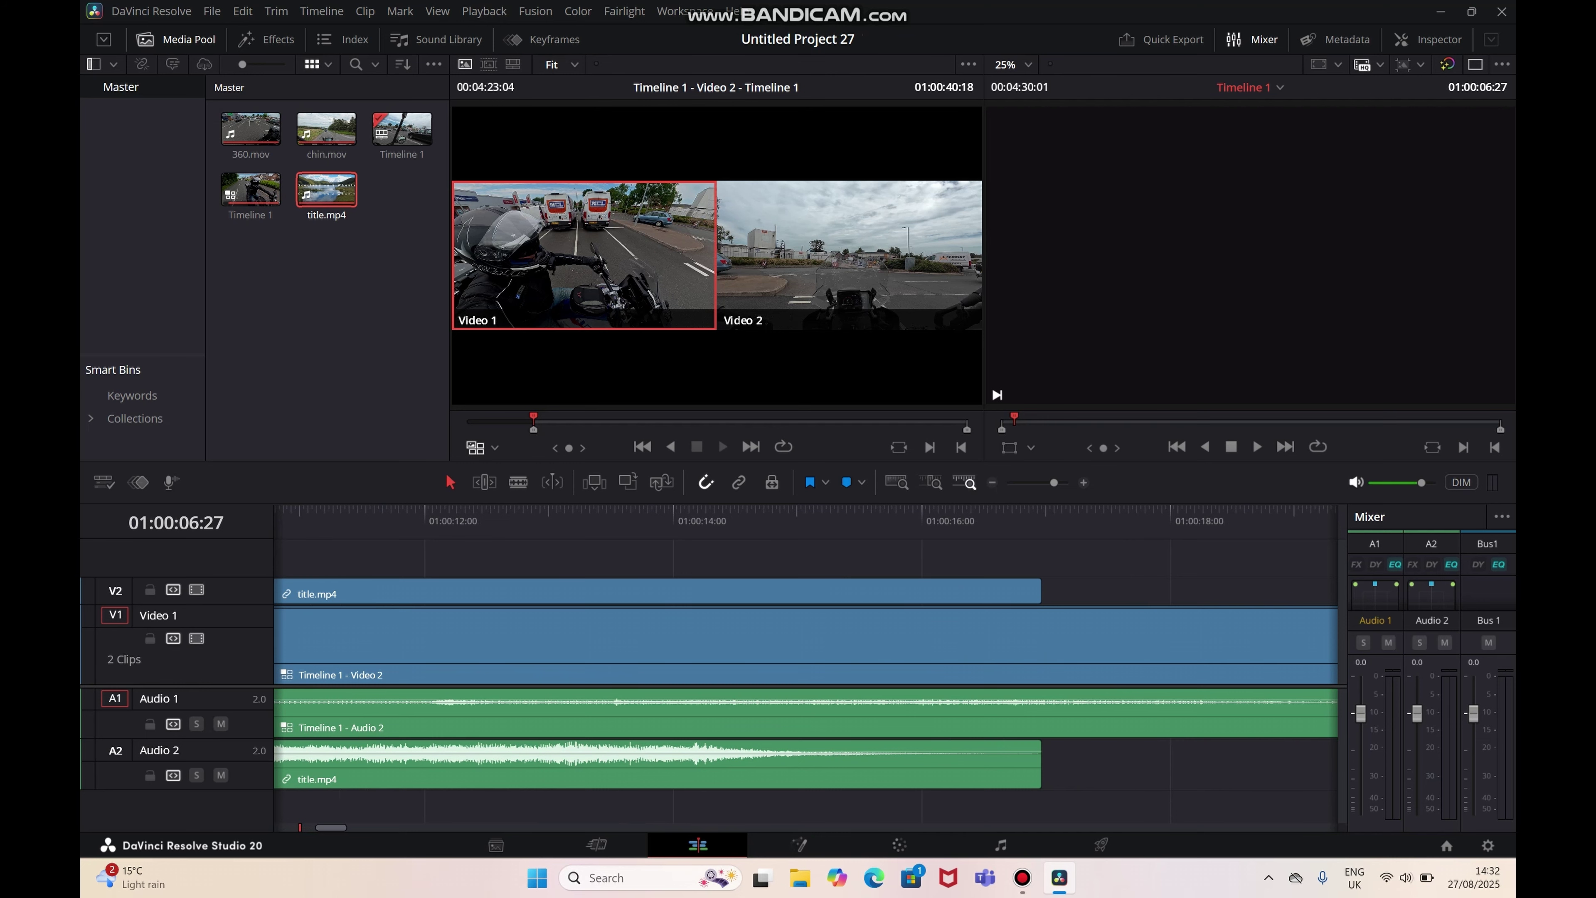
pyautogui.click(807, 643)
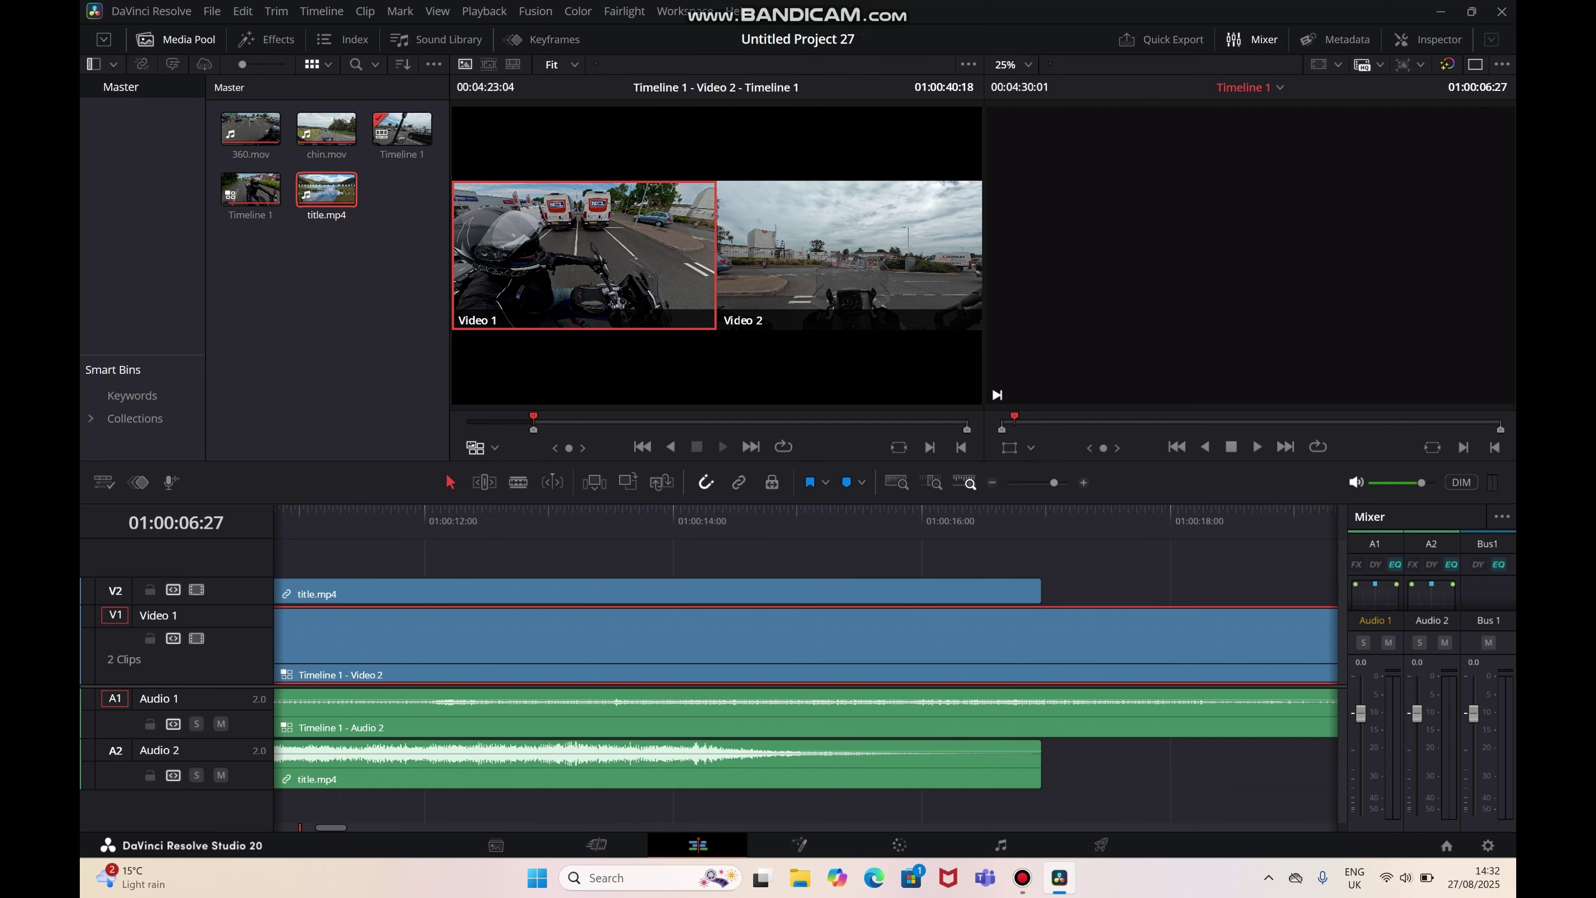
pyautogui.keyDown('ctrl'); pyautogui.click(806, 715); pyautogui.keyUp('ctrl')
pyautogui.moveTo(420, 714); pyautogui.dragTo(1046, 714)
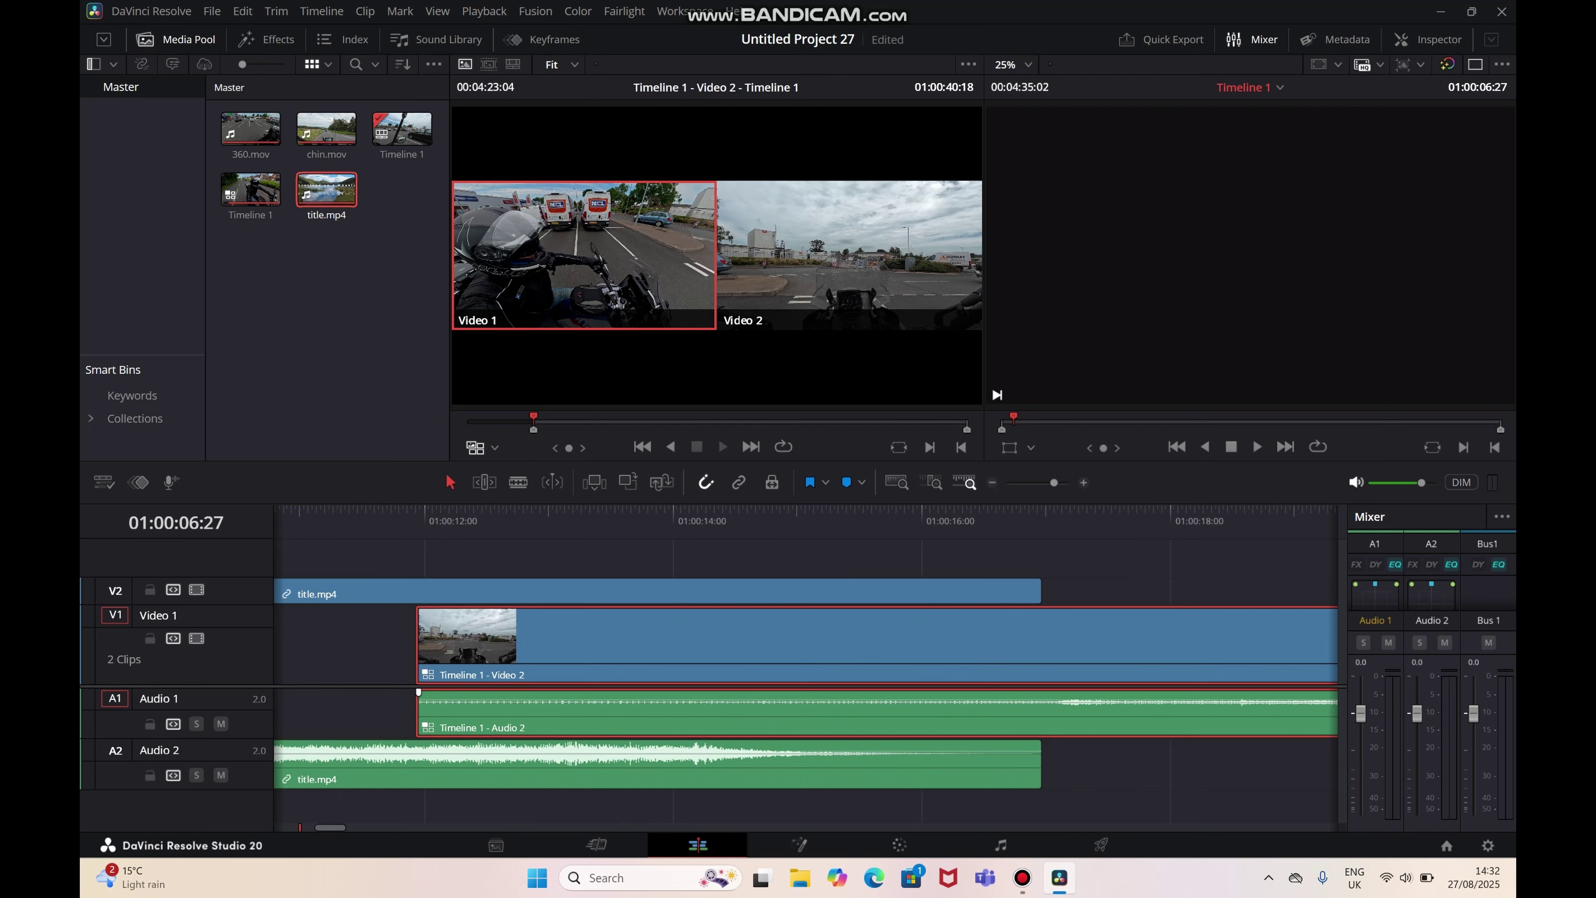
pyautogui.moveTo(468, 717); pyautogui.dragTo(1094, 723)
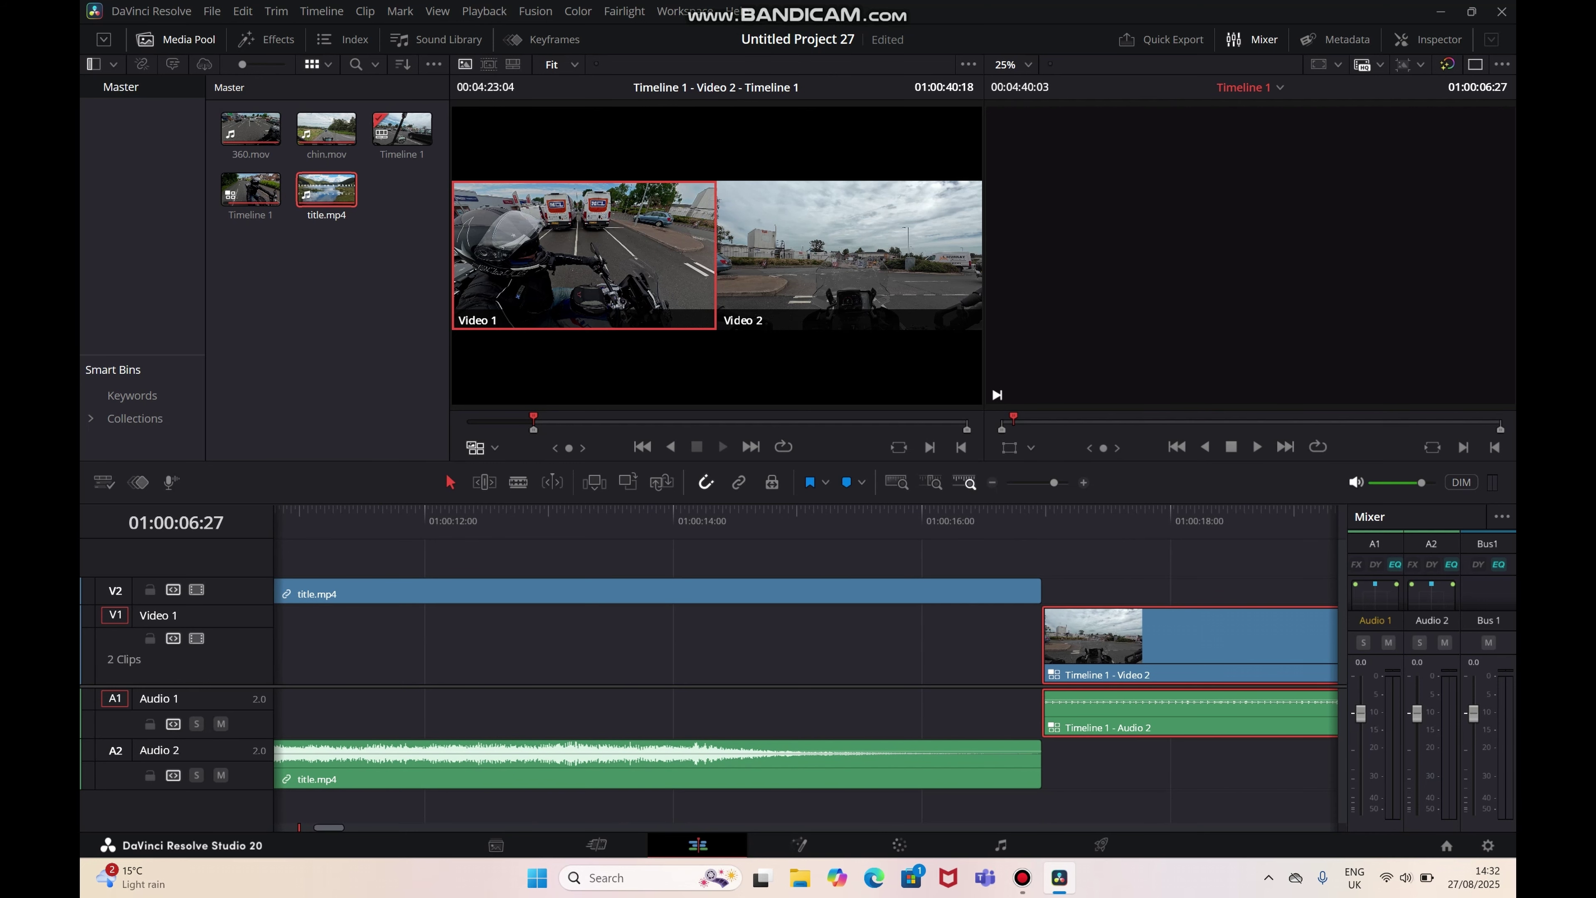
pyautogui.hotkey('ctrl', 'z')
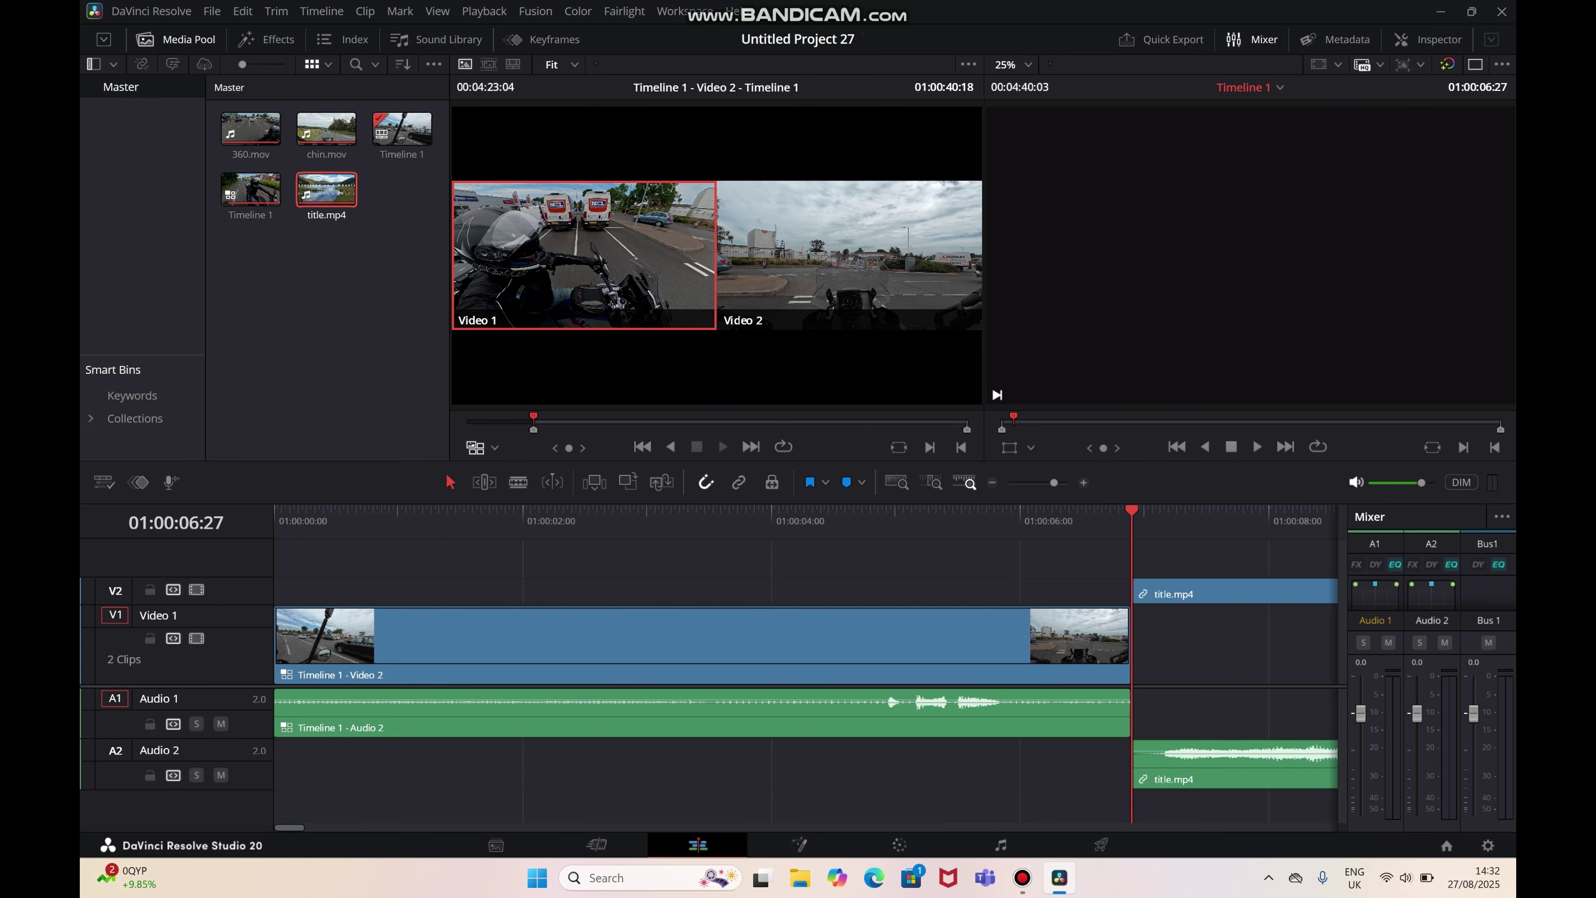
# Play the edit from the beginning to check the opening clip's change into the title.
pyautogui.press('Home')
pyautogui.press('space')
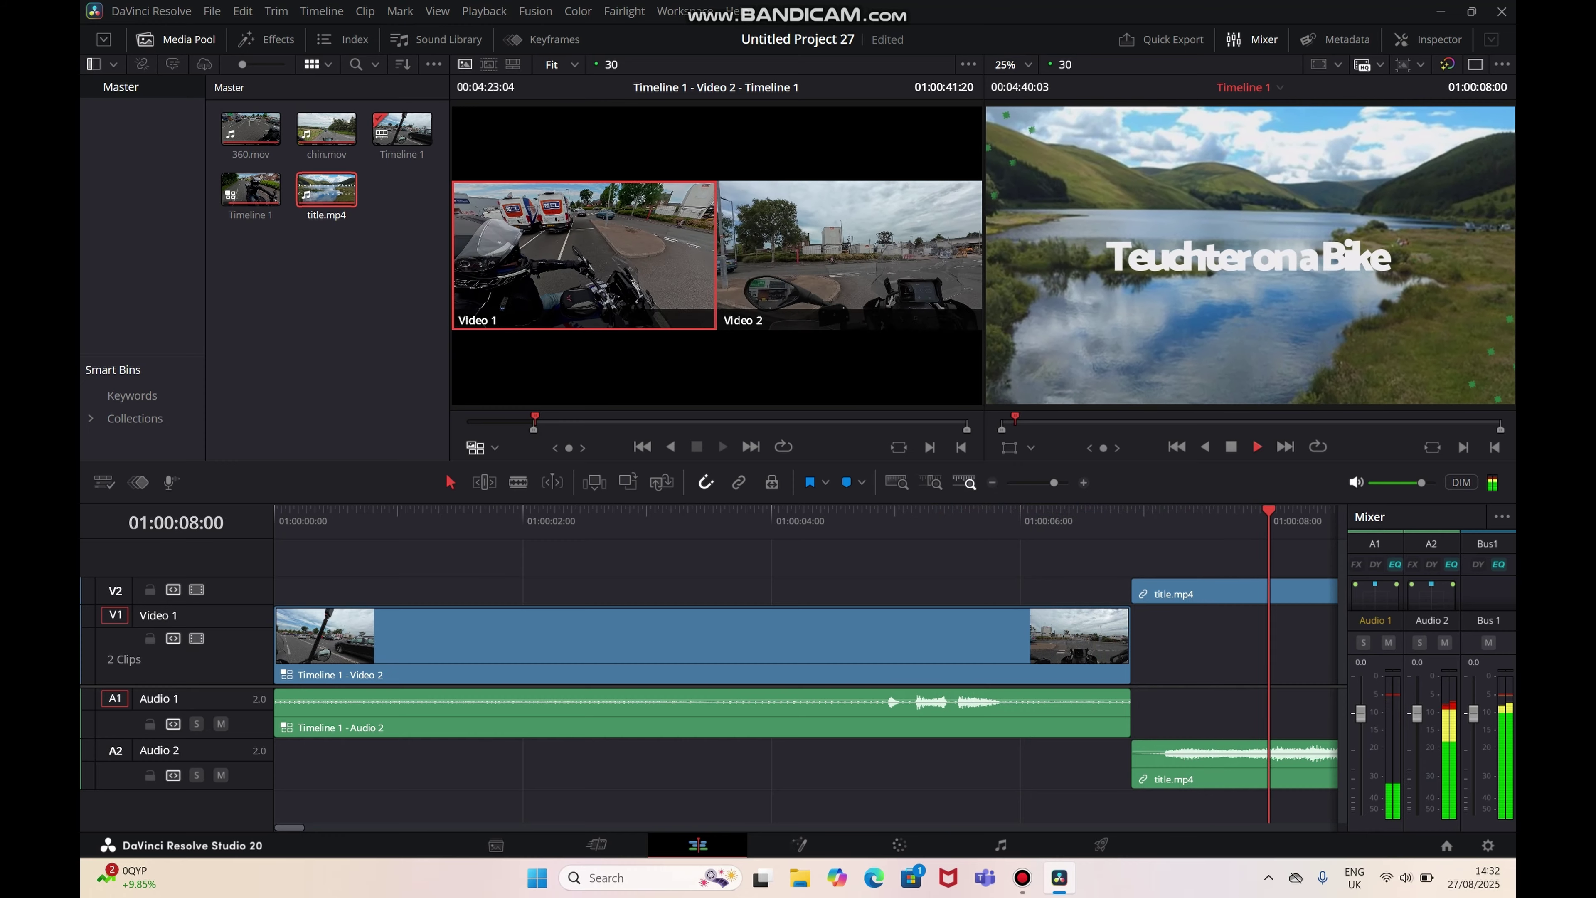
pyautogui.press('space')
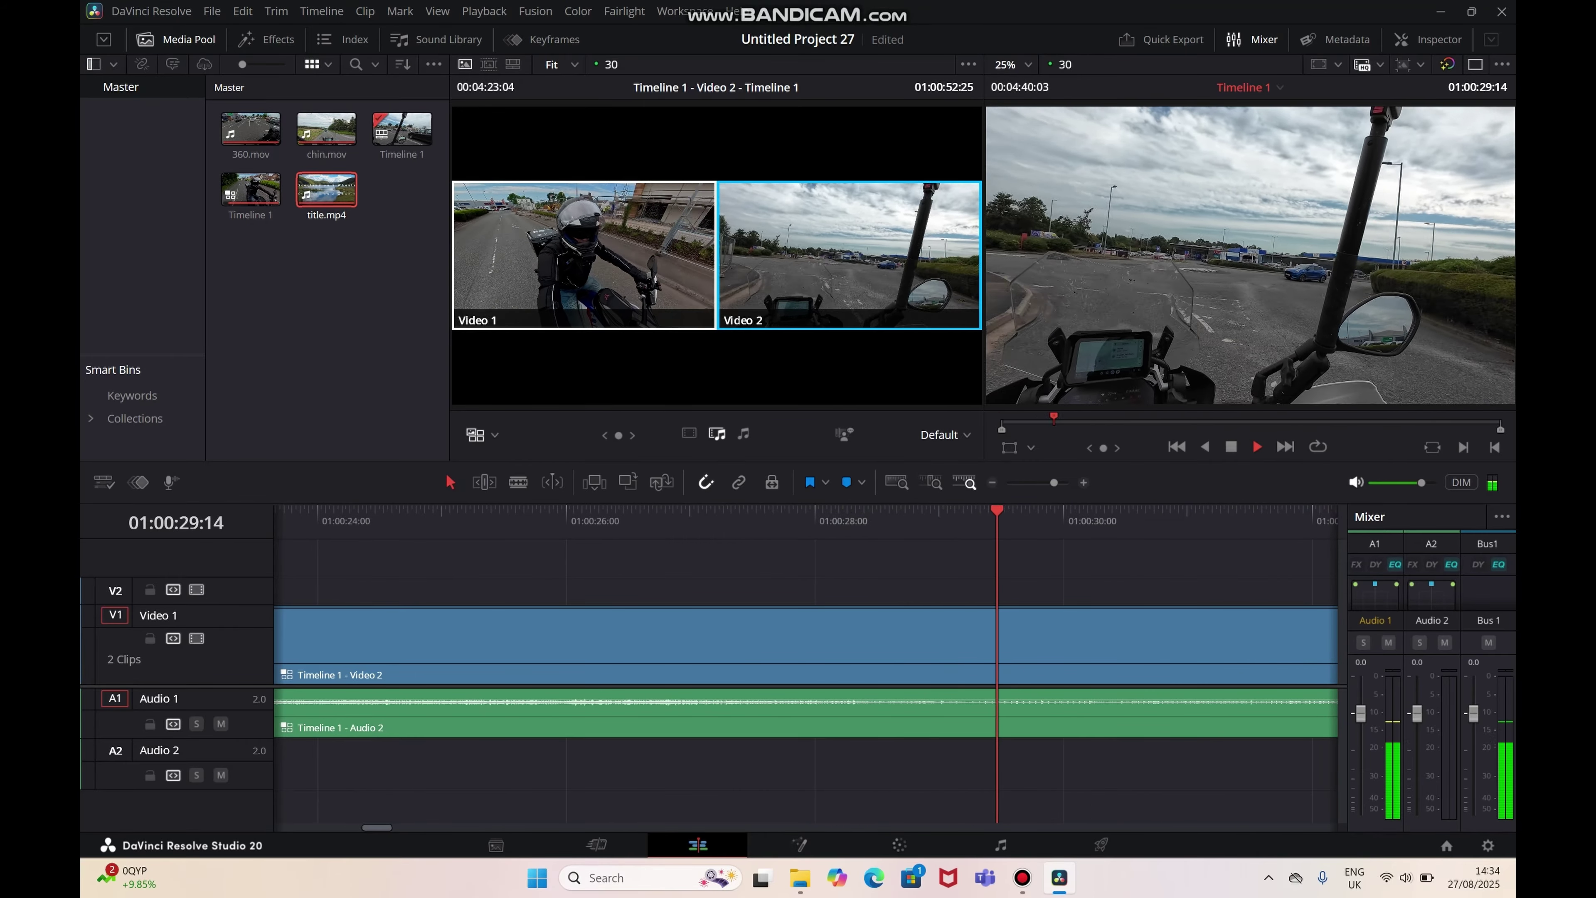
# Cut the multicam clip to the Video 1 angle at about 01:00:30:00 and replay the angle change.
pyautogui.press('1')
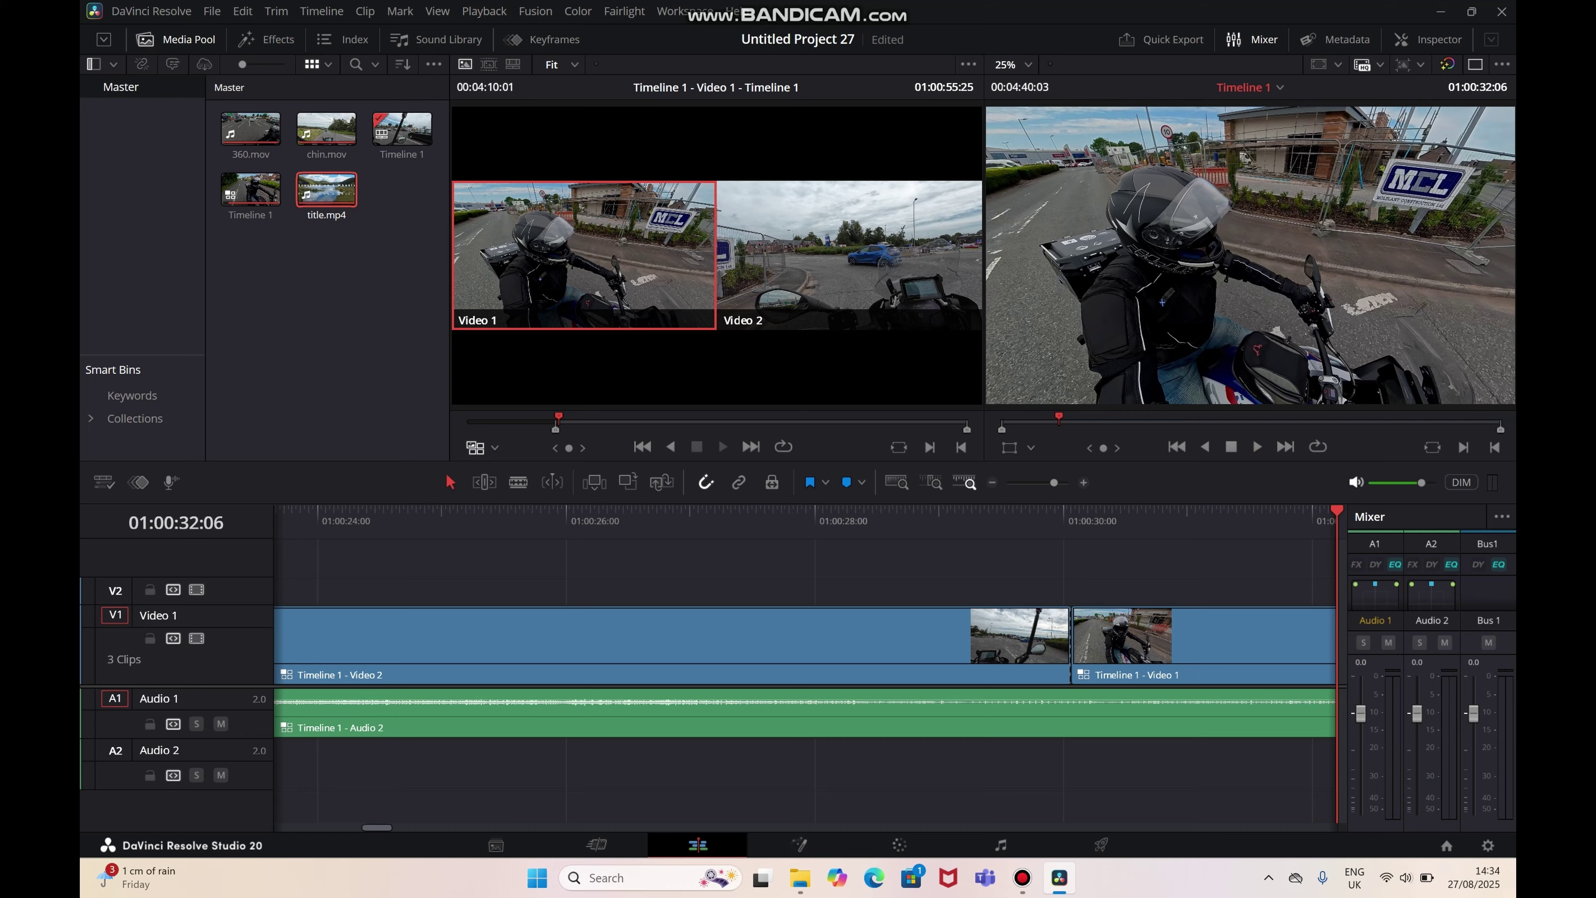
pyautogui.click(1001, 520)
pyautogui.press('space')
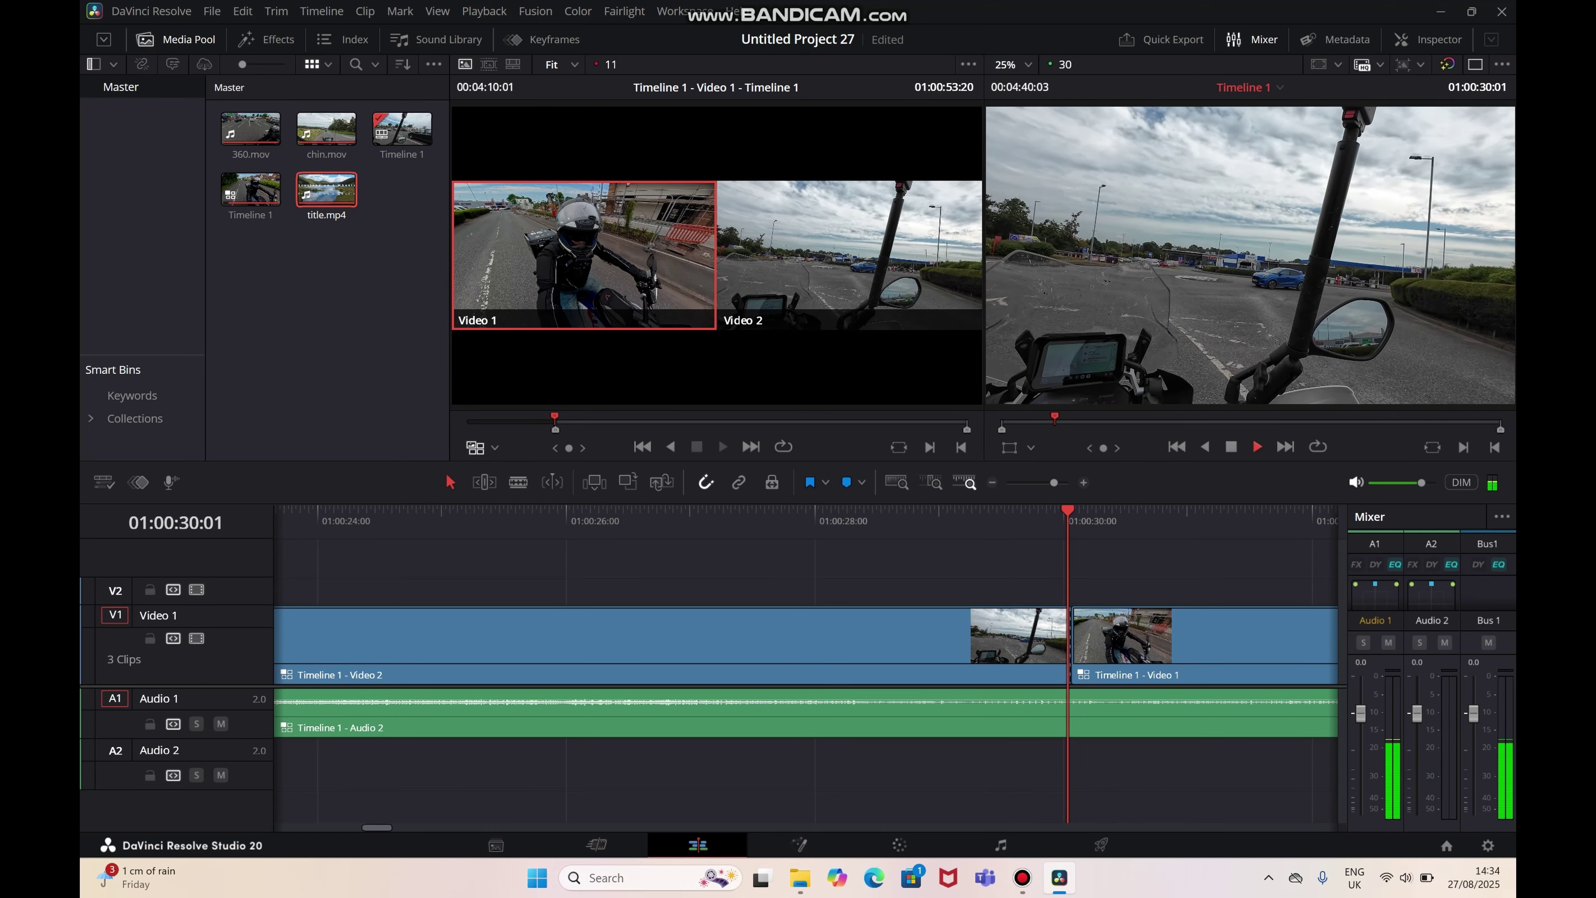
pyautogui.press('space')
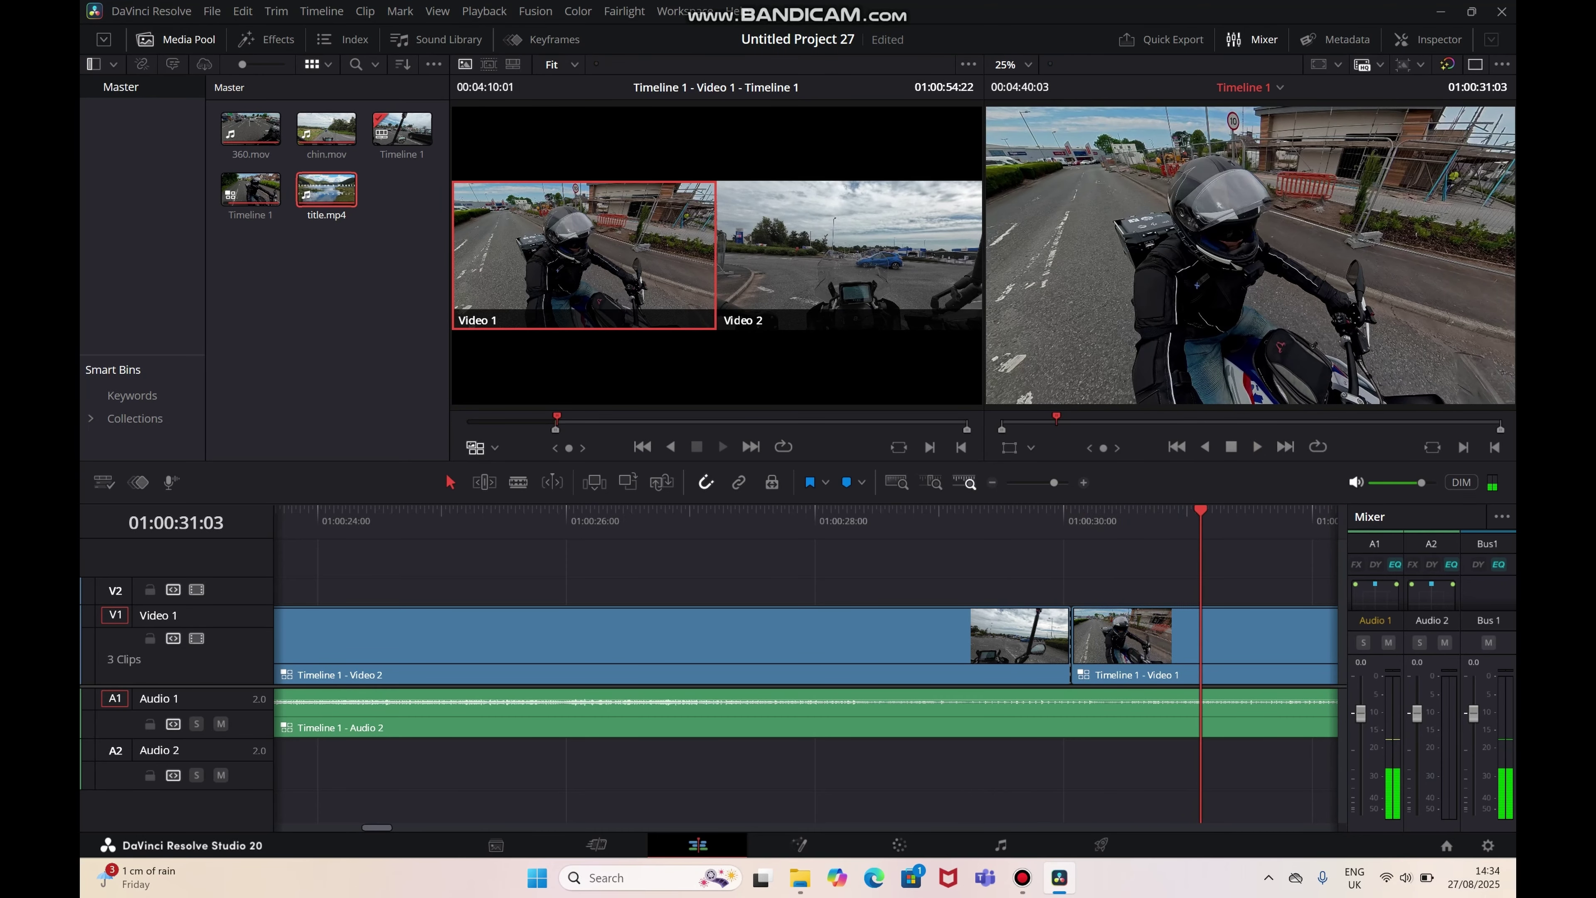
# Apply an Additive Dissolve transition to the cut between the Video 2 and Video 1 angles and play it back.
pyautogui.click(266, 39)
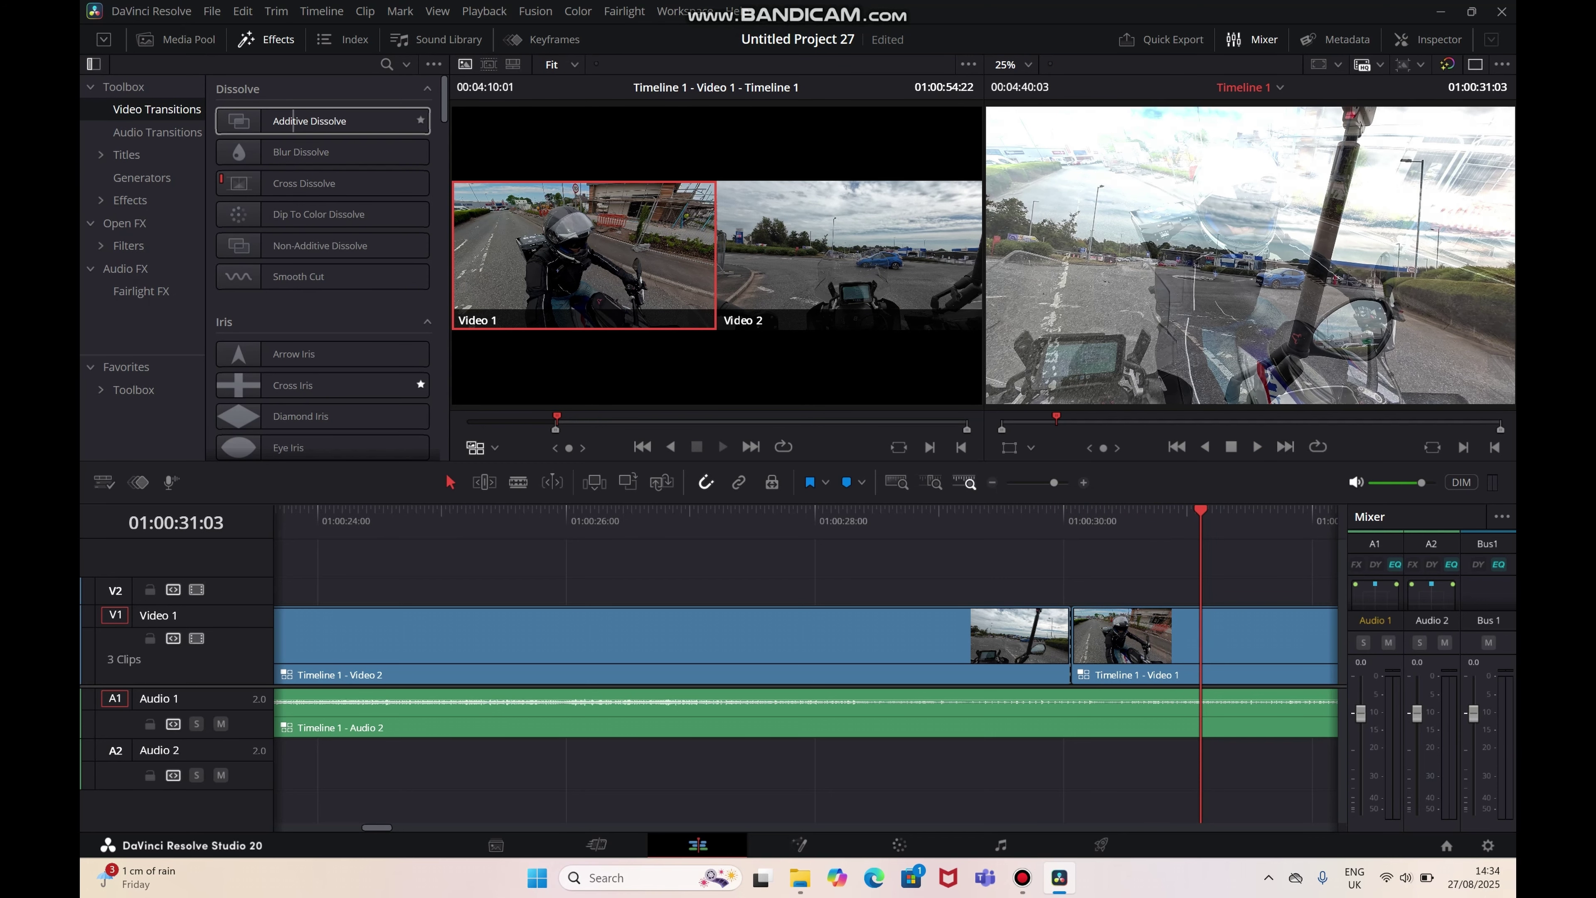
pyautogui.moveTo(293, 120); pyautogui.dragTo(1084, 666)
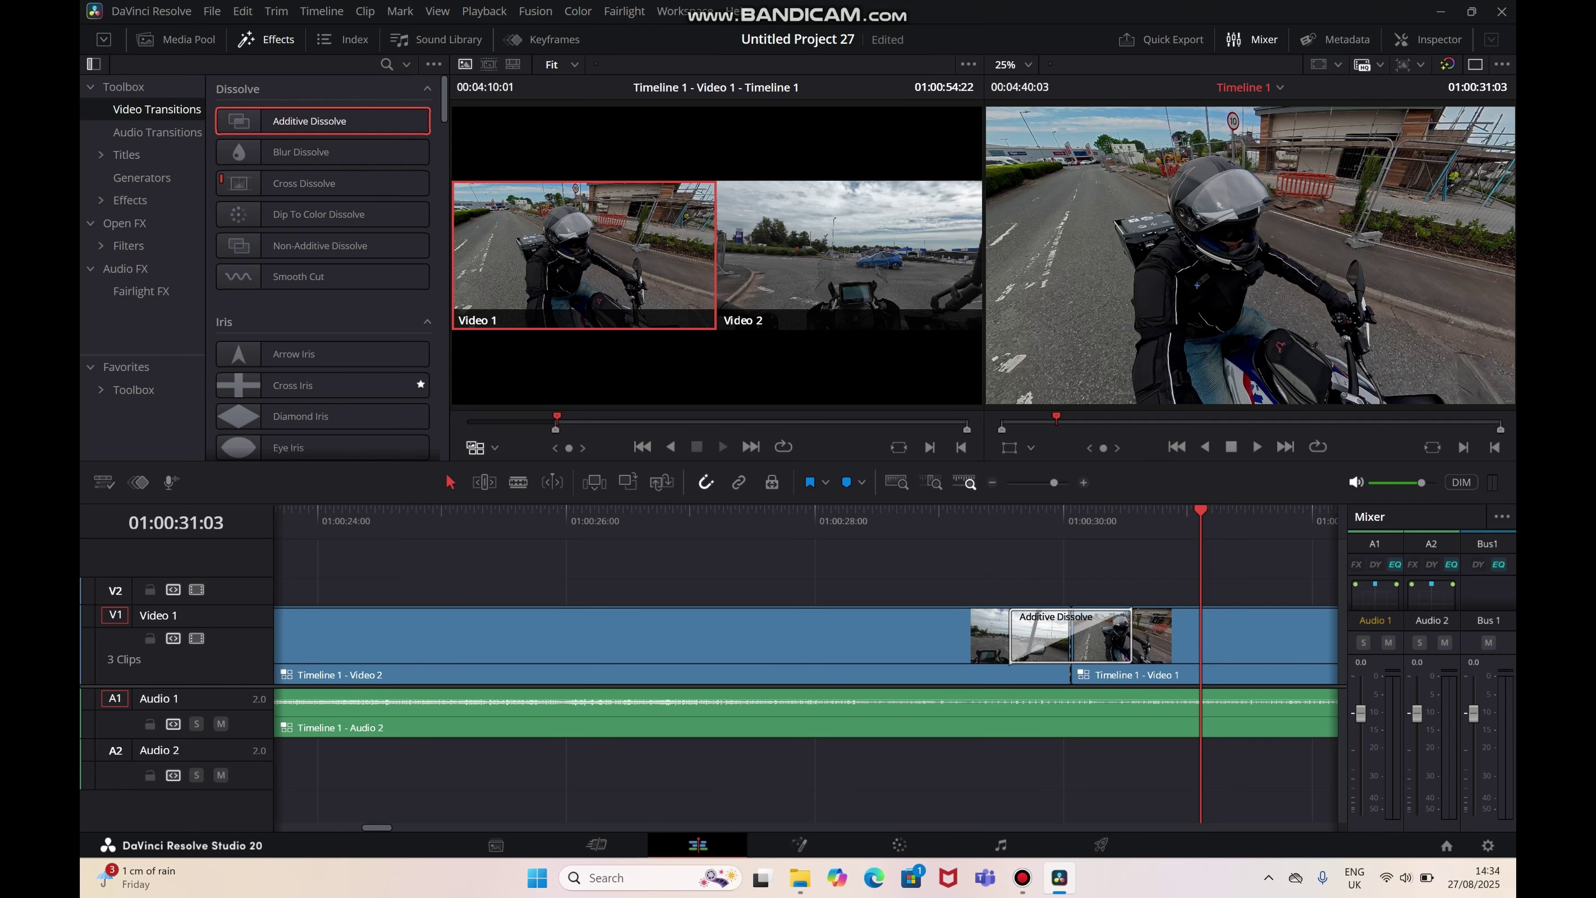
pyautogui.click(790, 521)
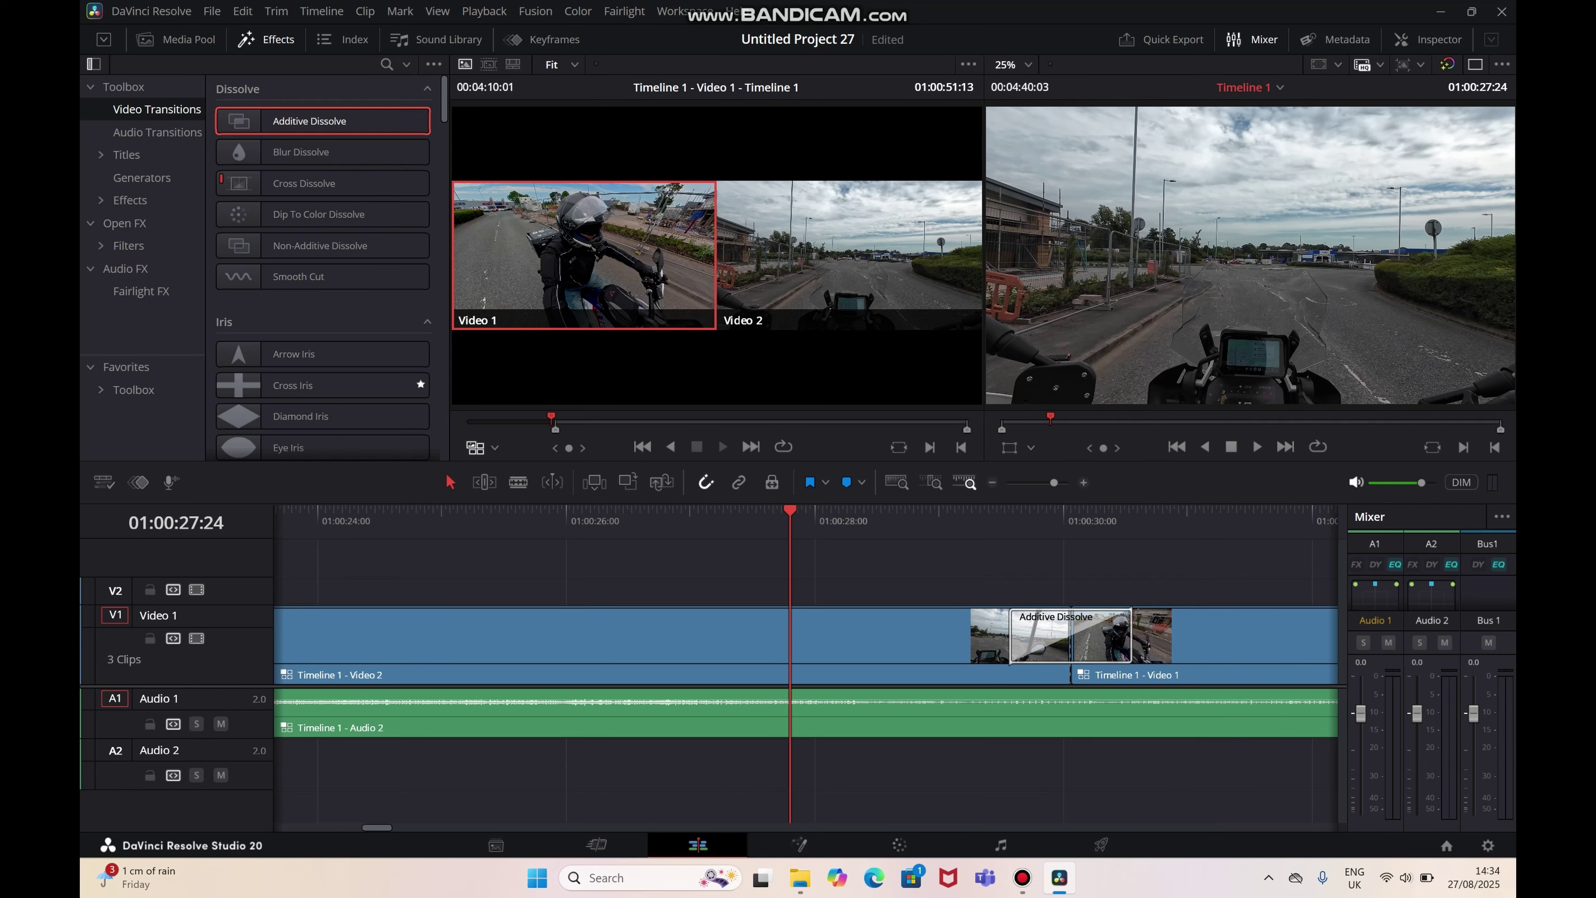
pyautogui.press('space')
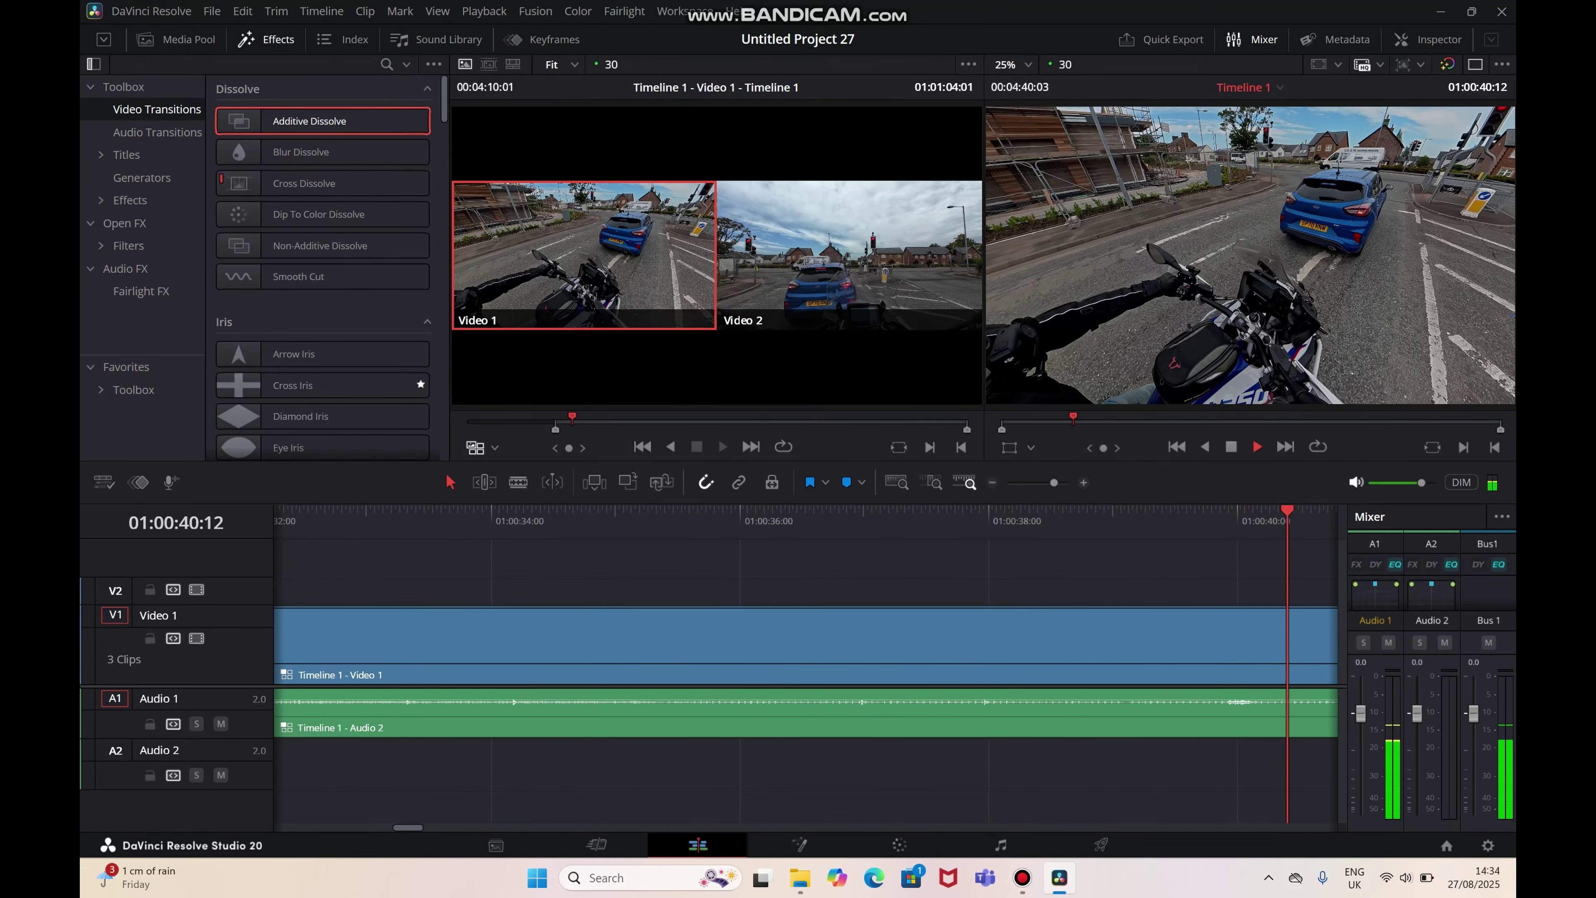
pyautogui.press('space')
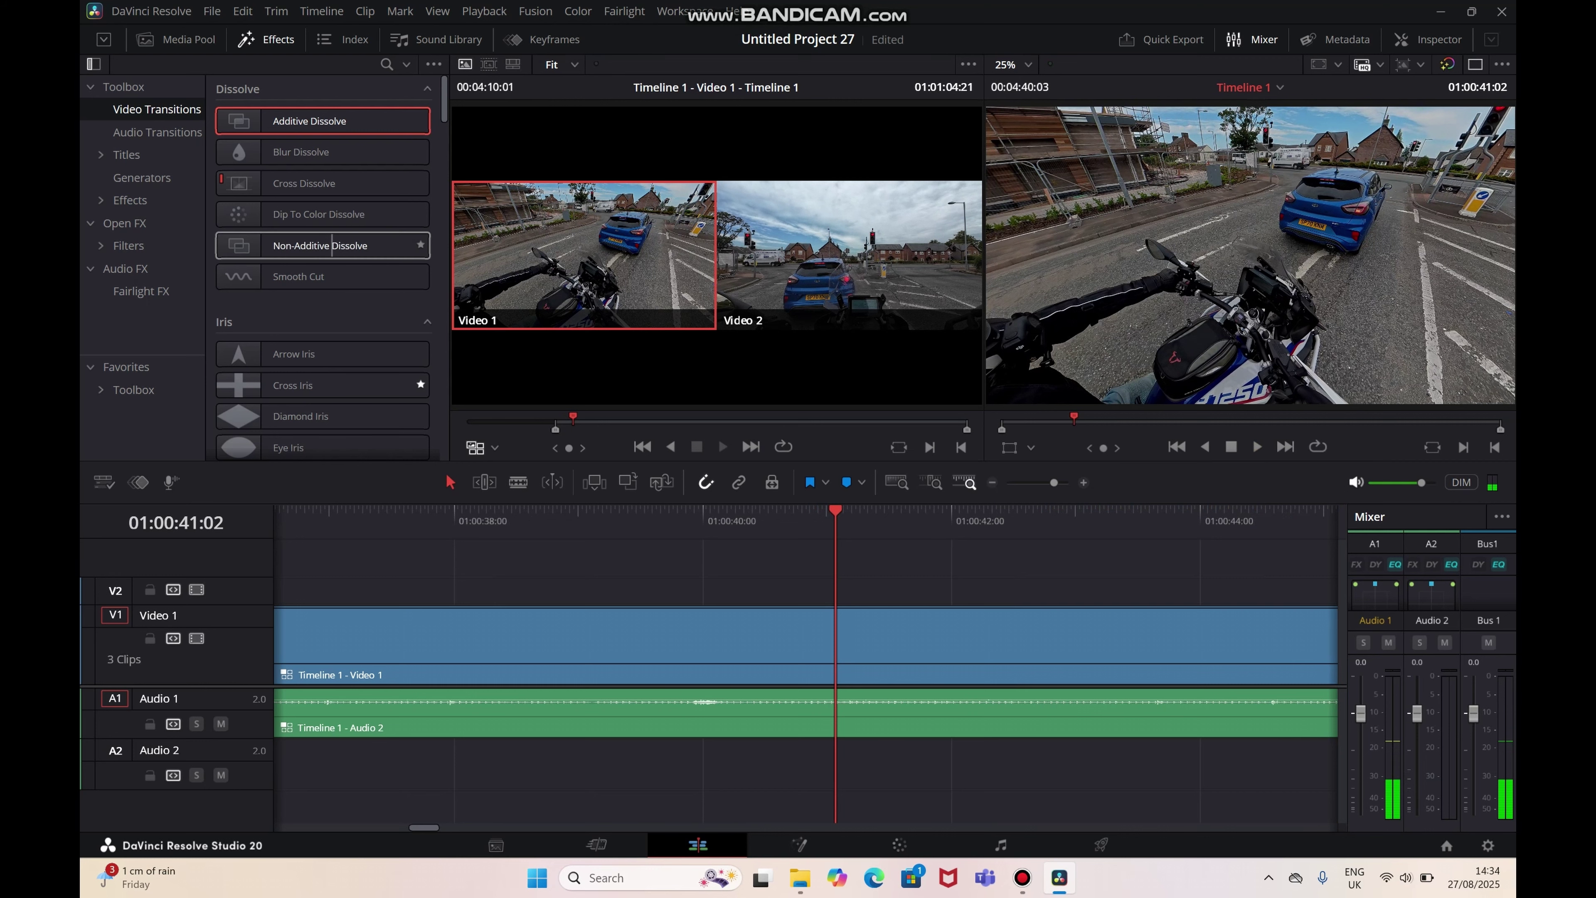
# Add a Comic Title on the V2 track at 01:00:41:02.
pyautogui.click(127, 155)
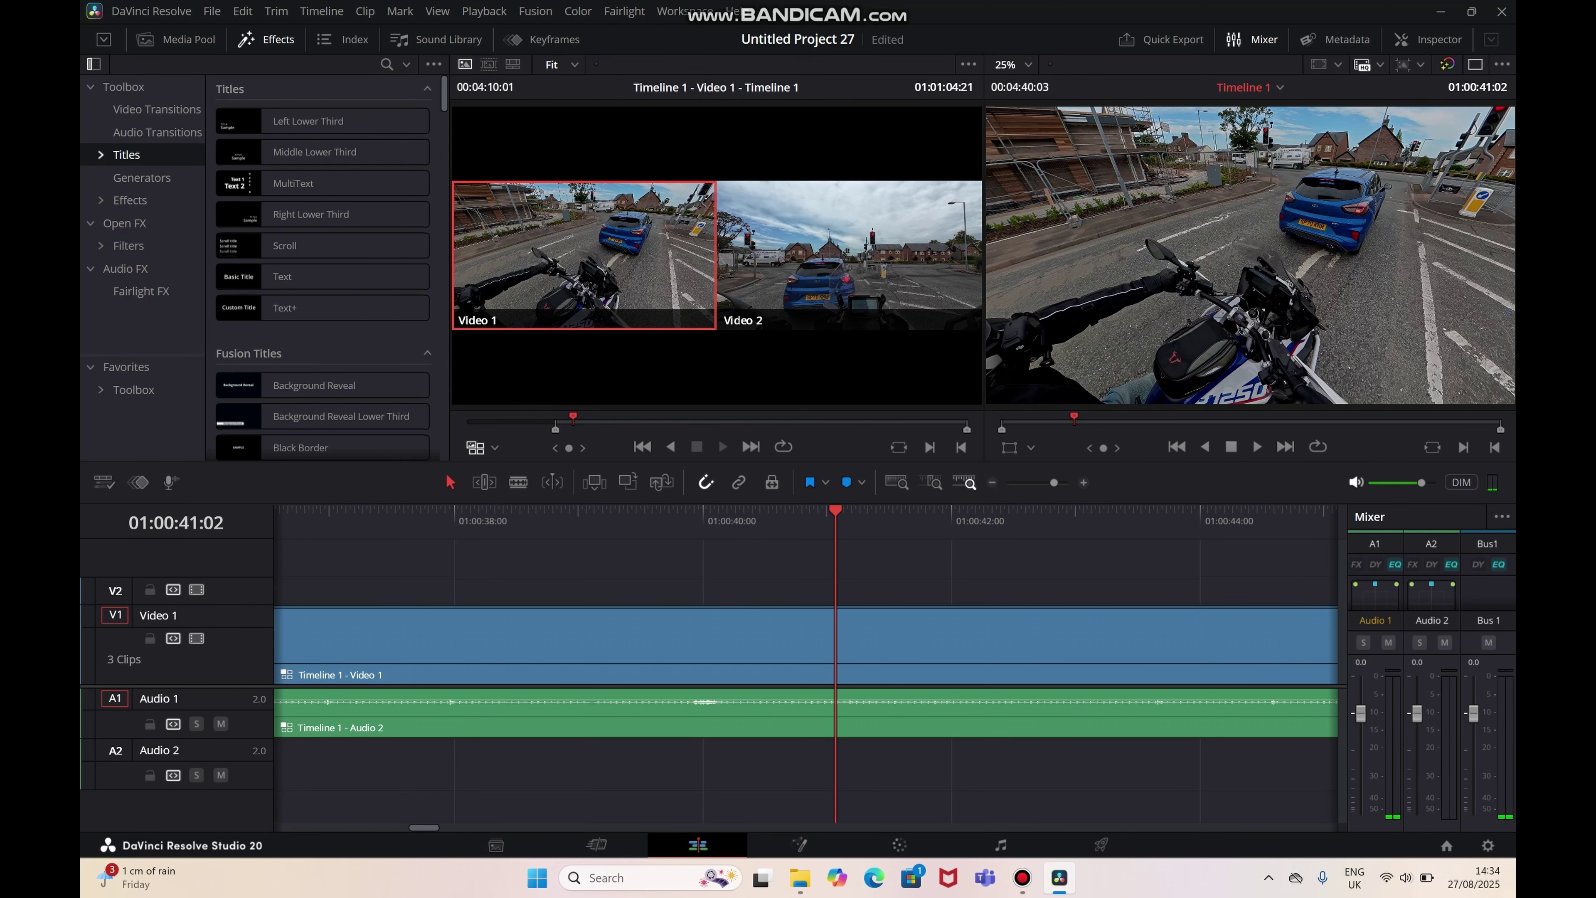
pyautogui.scroll(-5, 323, 408)
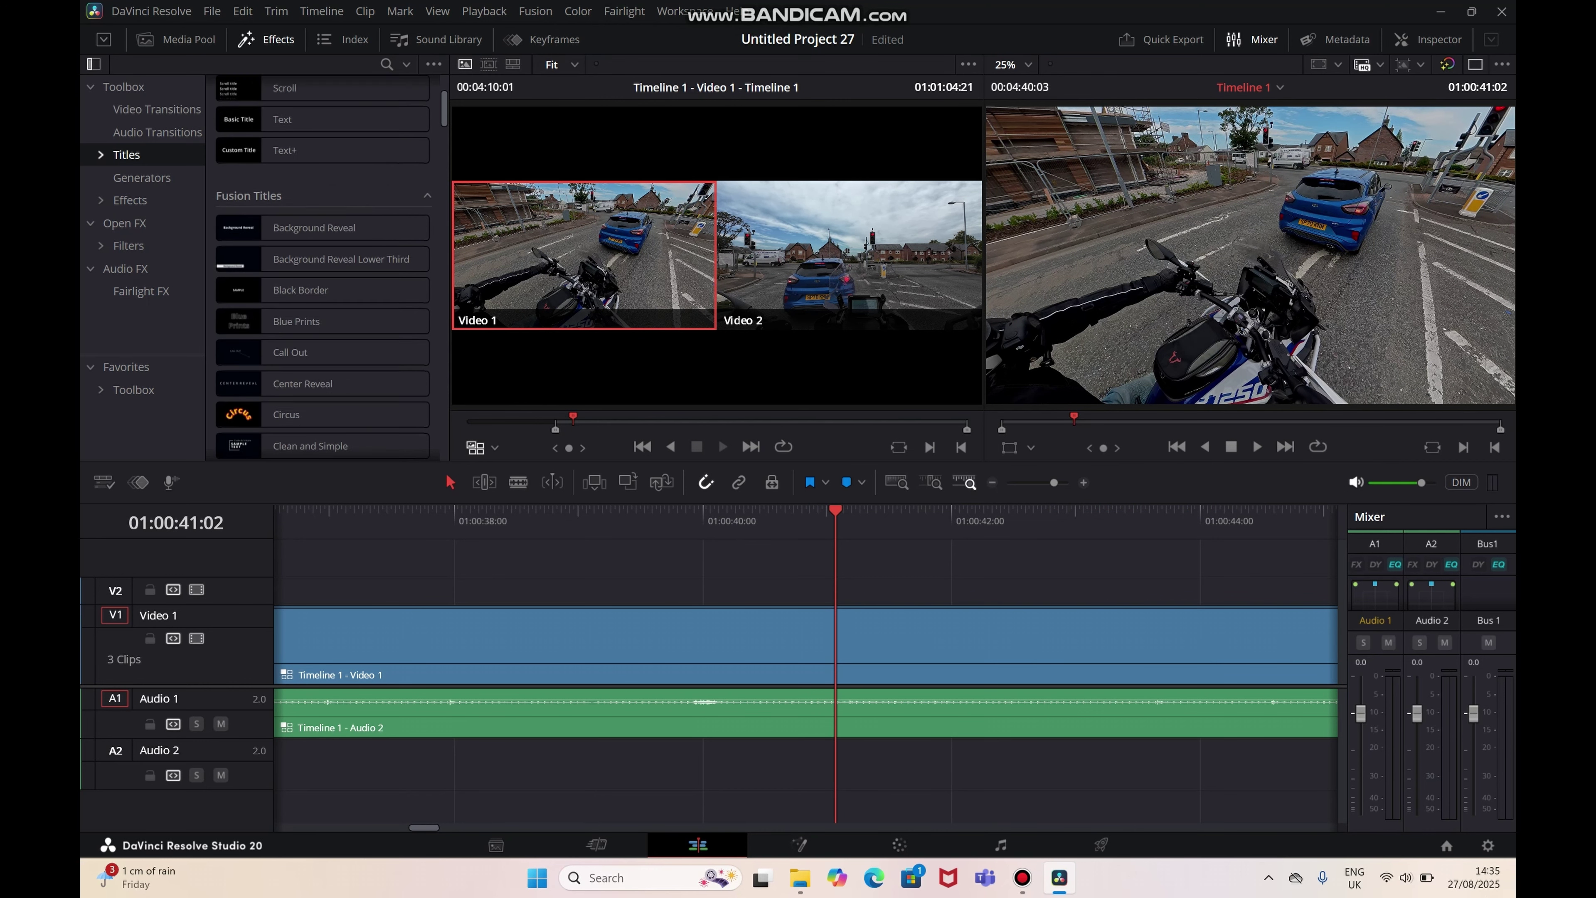
pyautogui.moveTo(323, 408); pyautogui.dragTo(846, 594)
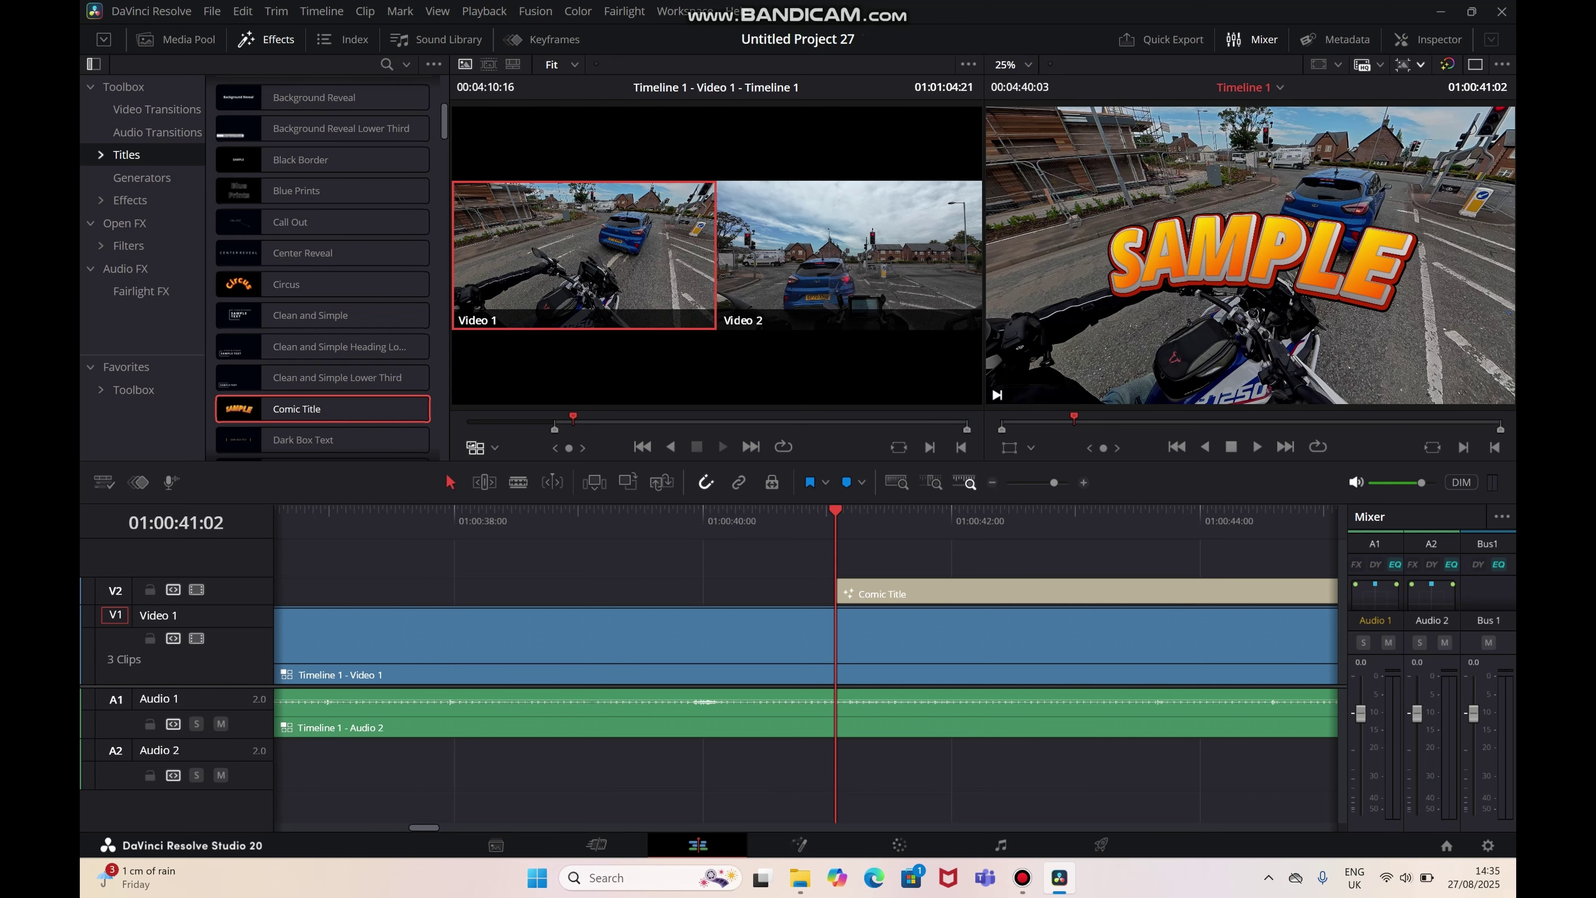
# Replace the Comic Title's sample text with "Message".
pyautogui.click(1408, 40)
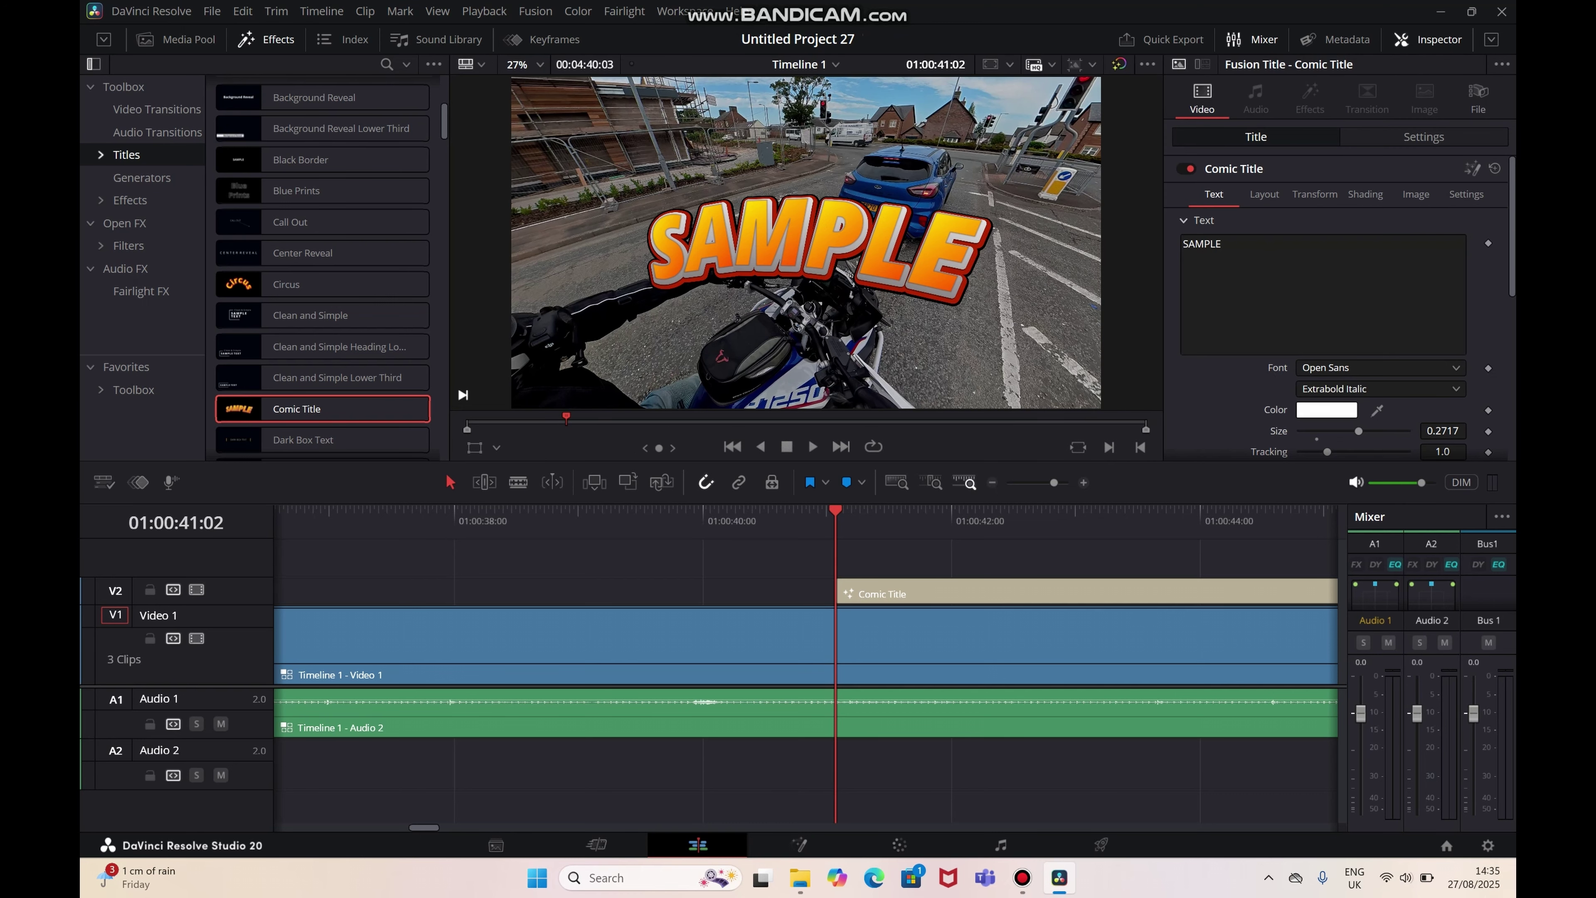
pyautogui.click(1222, 244)
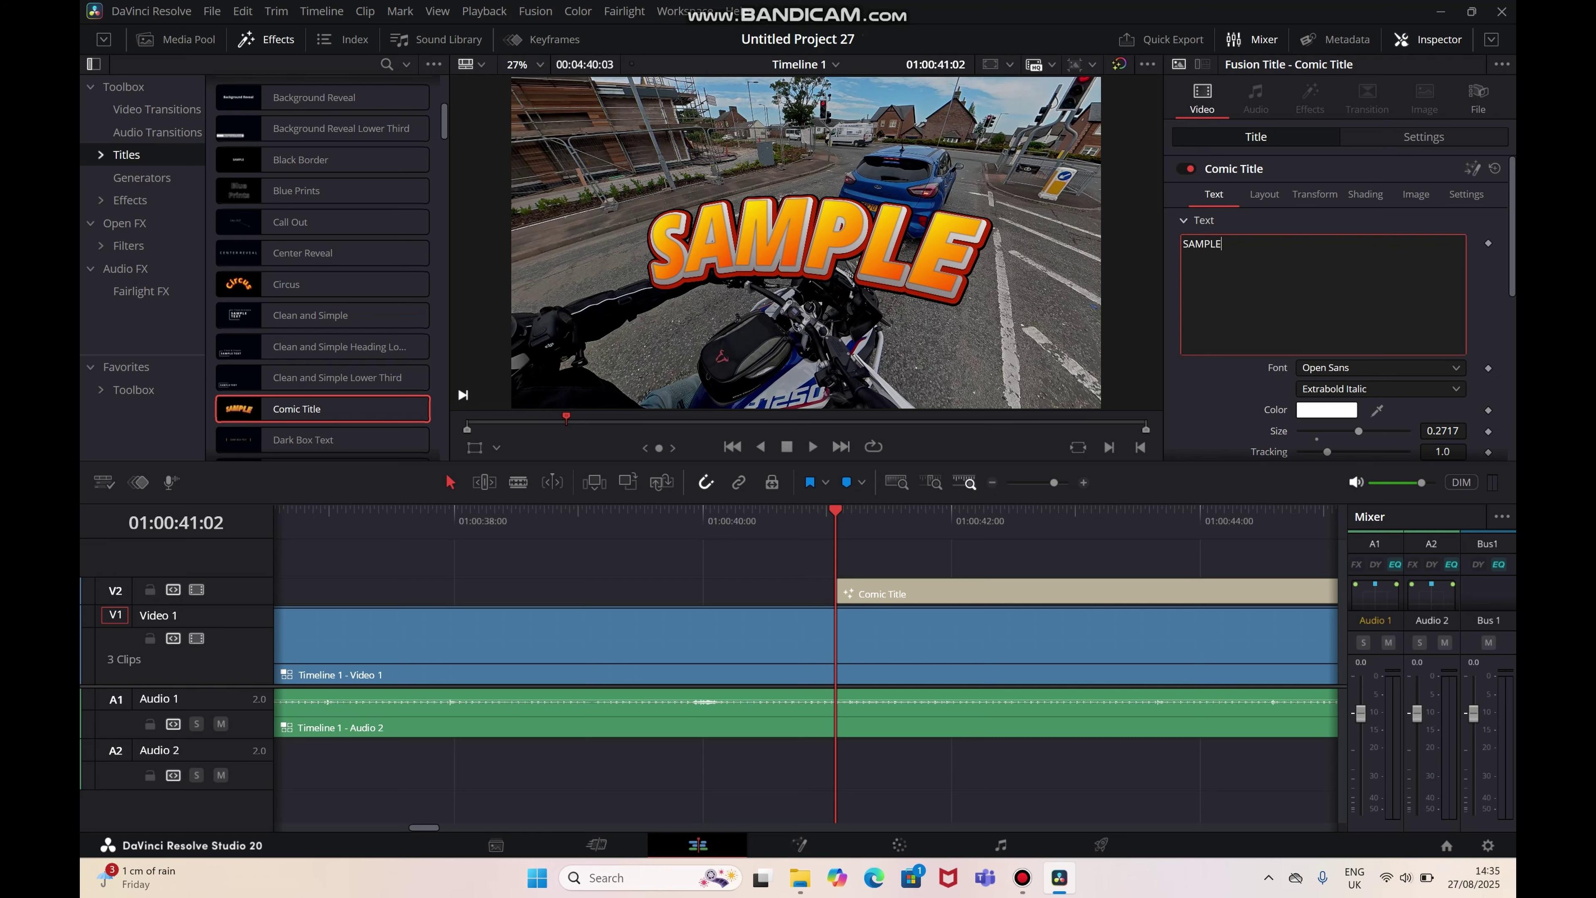
pyautogui.hotkey('shift', 'Left')
pyautogui.hotkey('shift', 'Left')
pyautogui.hotkey('shift', 'Left')
pyautogui.hotkey('shift', 'Left')
pyautogui.hotkey('shift', 'Left')
pyautogui.hotkey('shift', 'Left')
pyautogui.write('Message')
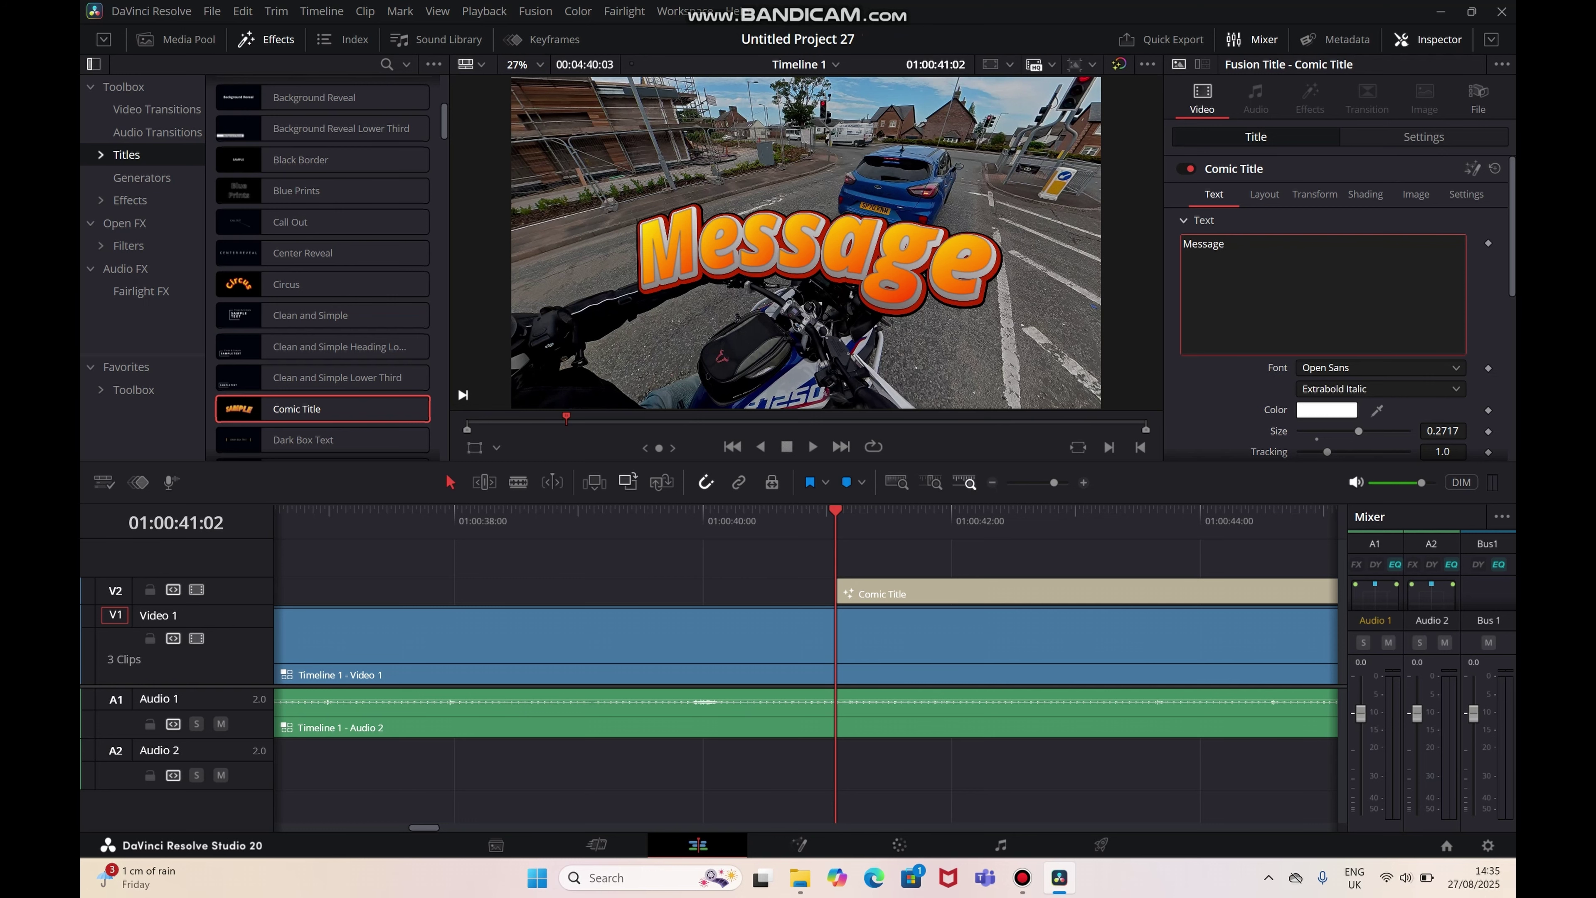
# Apply a Push transition to both the start and the end of the Comic Title clip and play it back.
pyautogui.click(156, 109)
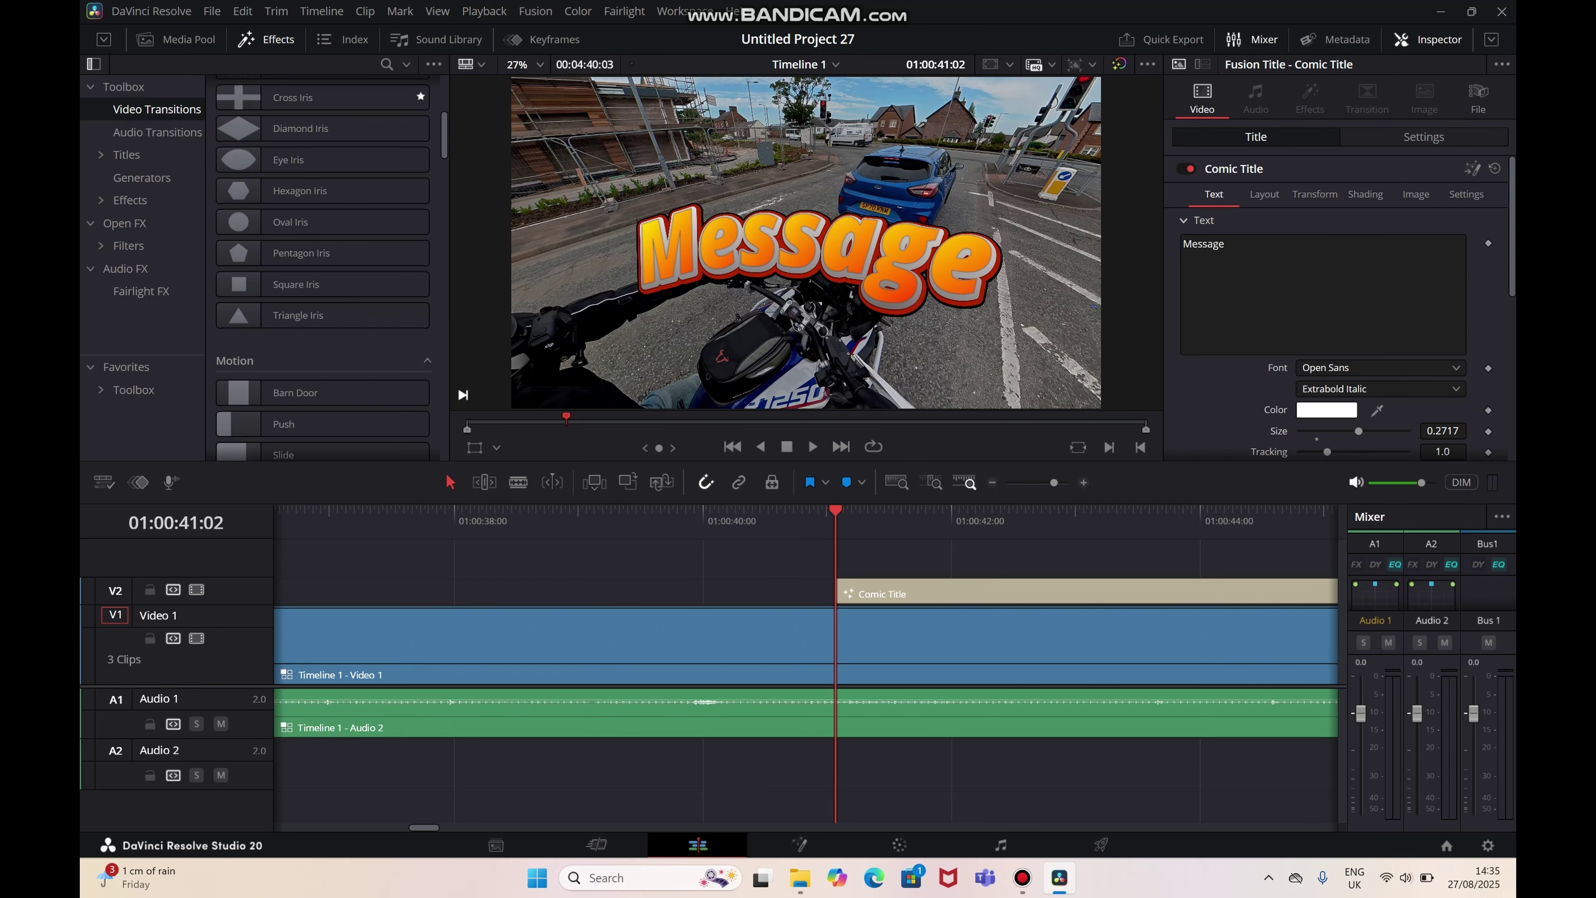
pyautogui.moveTo(283, 424); pyautogui.dragTo(813, 585)
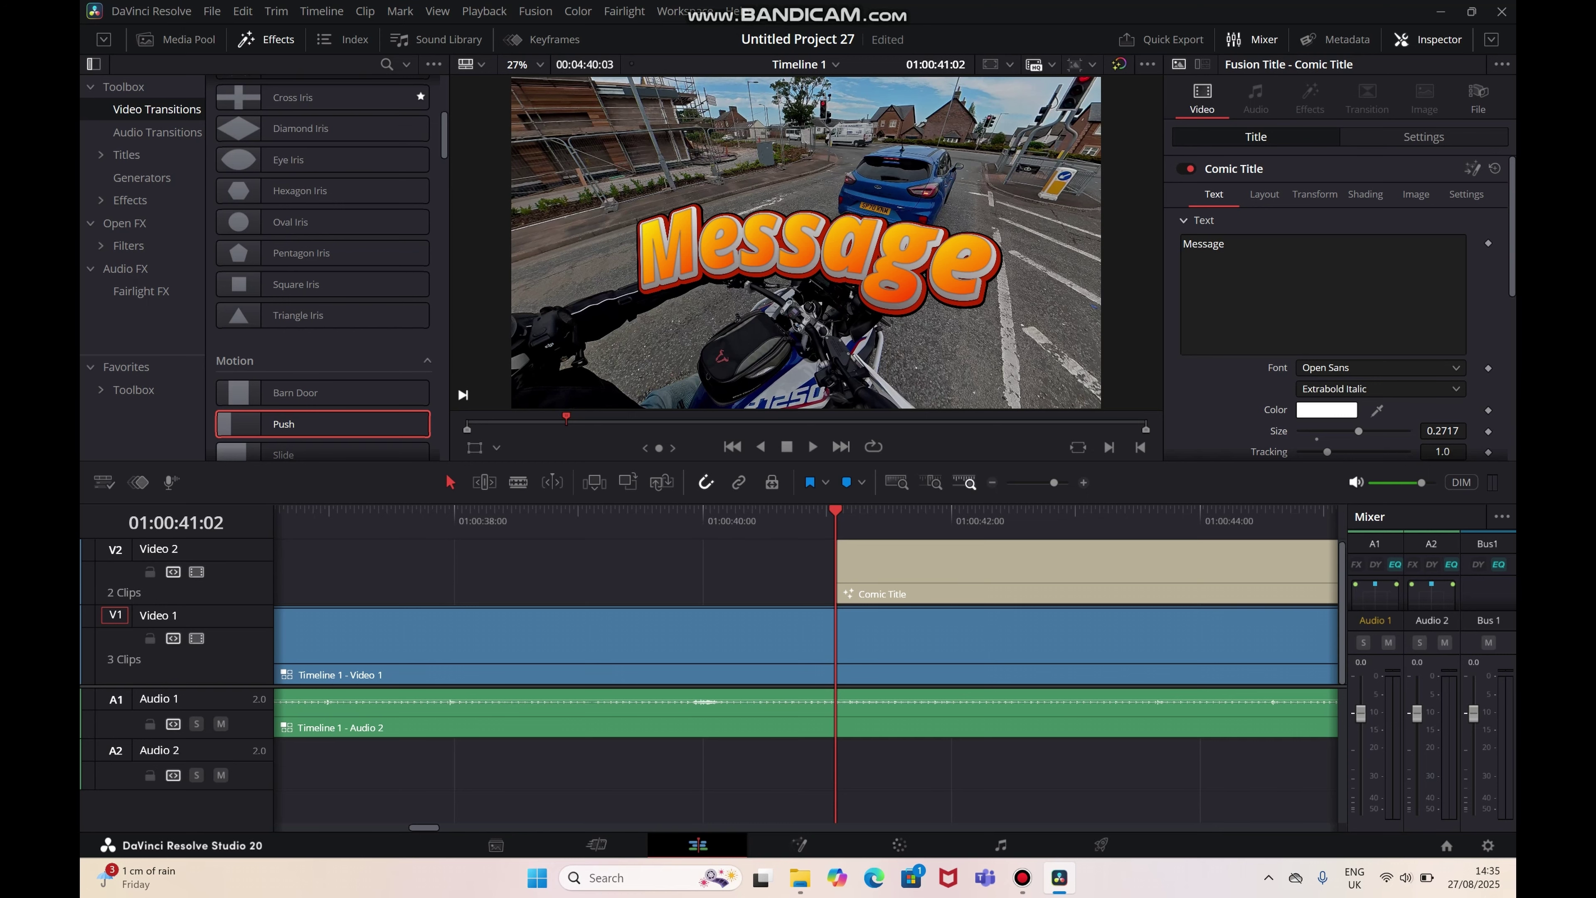
pyautogui.click(517, 422)
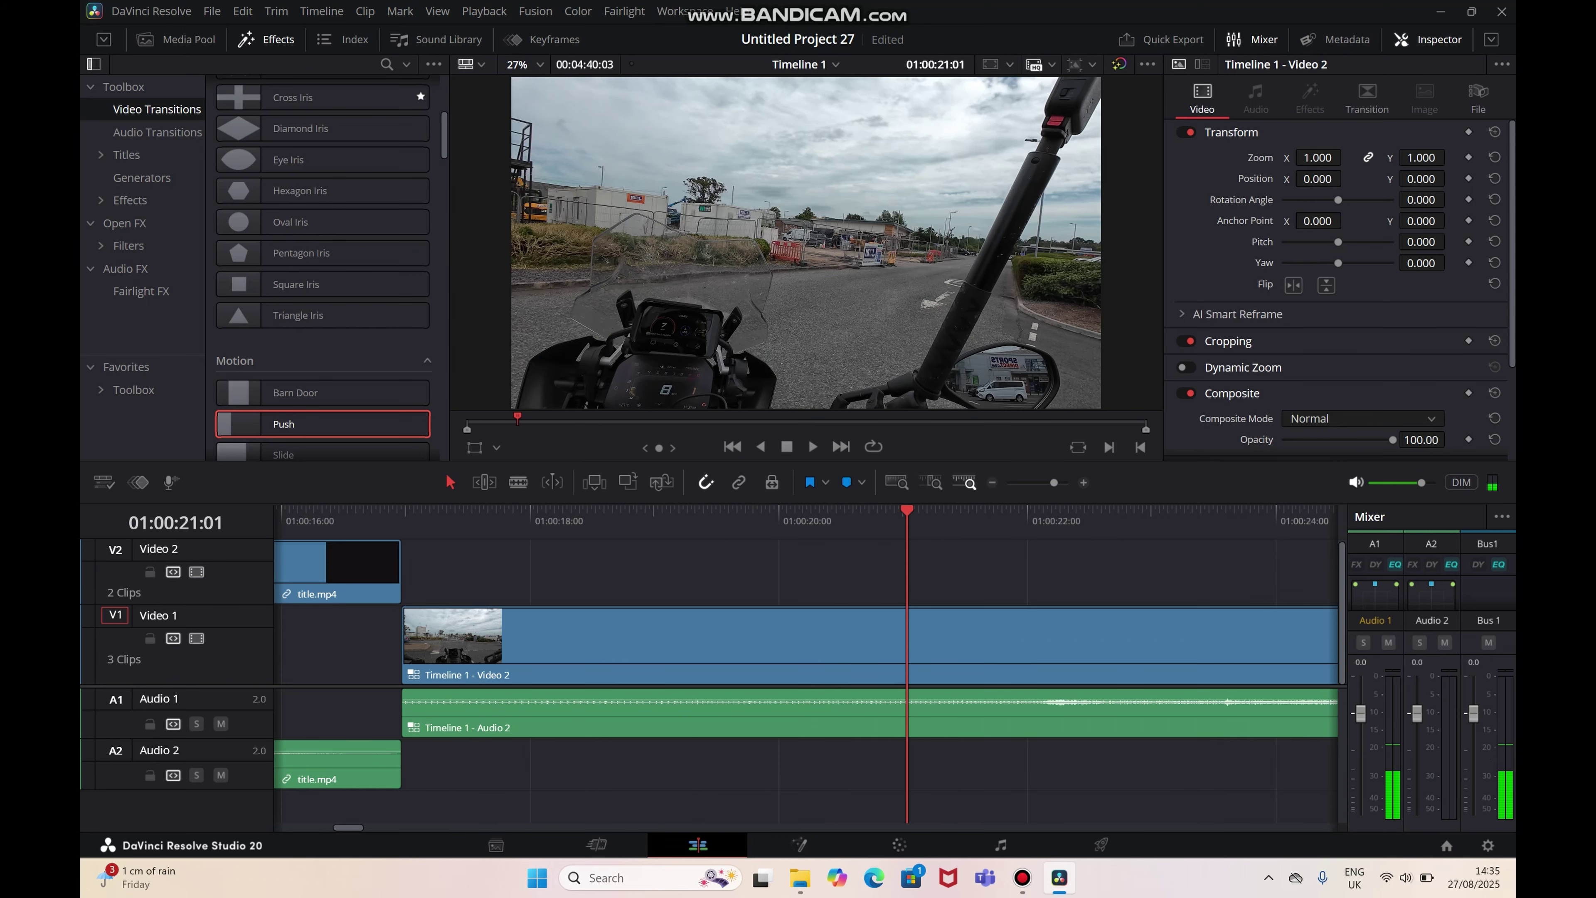
pyautogui.click(653, 571)
pyautogui.moveTo(348, 828); pyautogui.dragTo(434, 828)
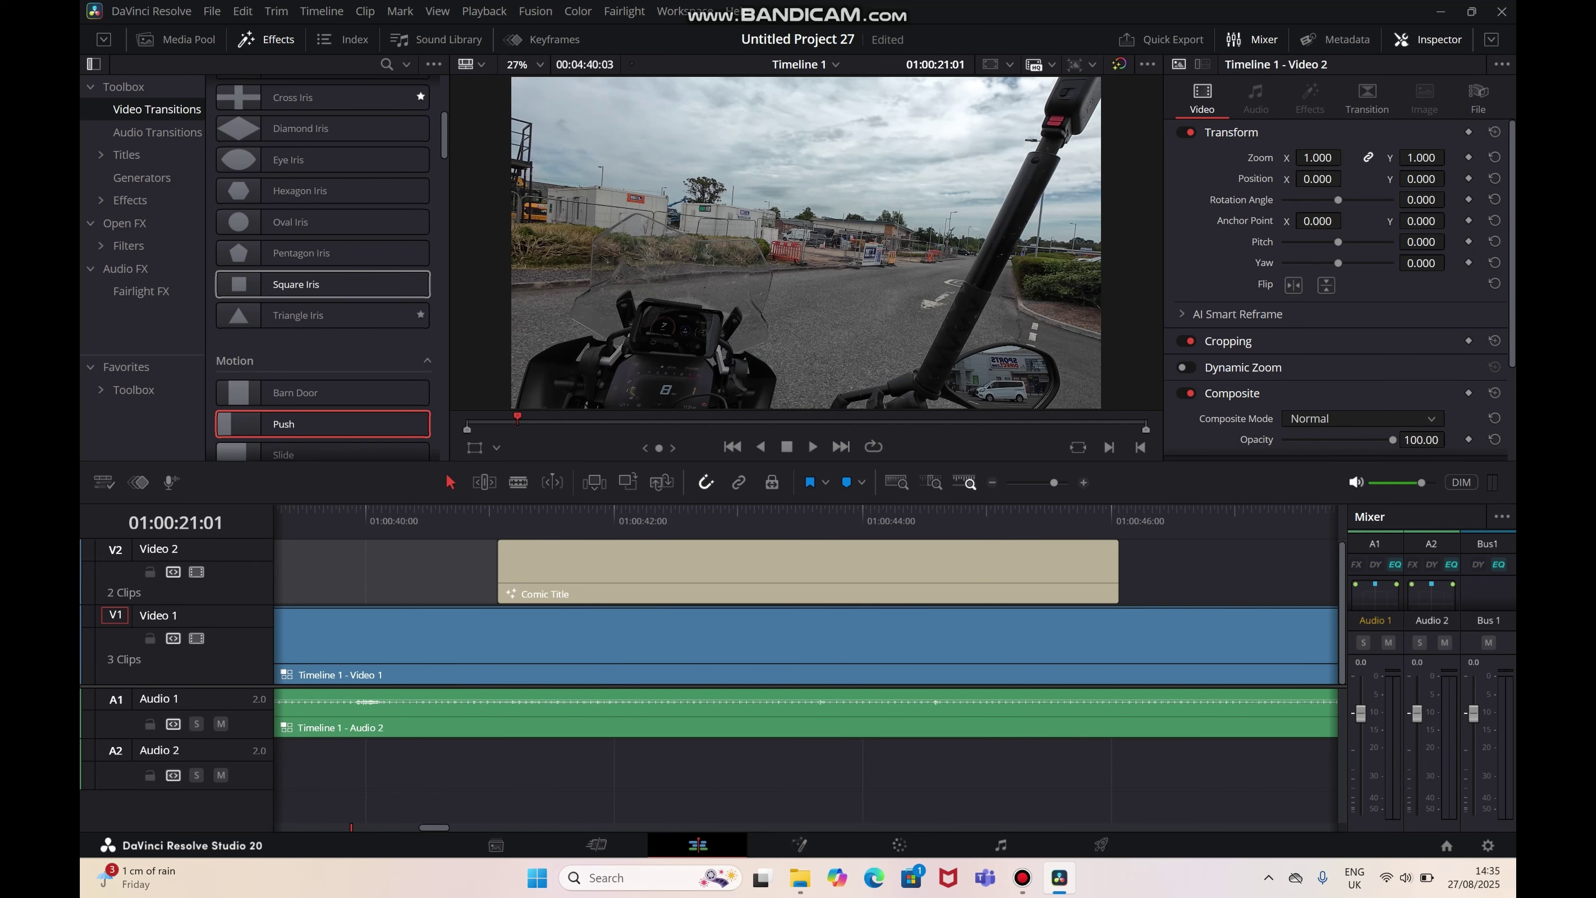
pyautogui.moveTo(299, 424); pyautogui.dragTo(498, 564)
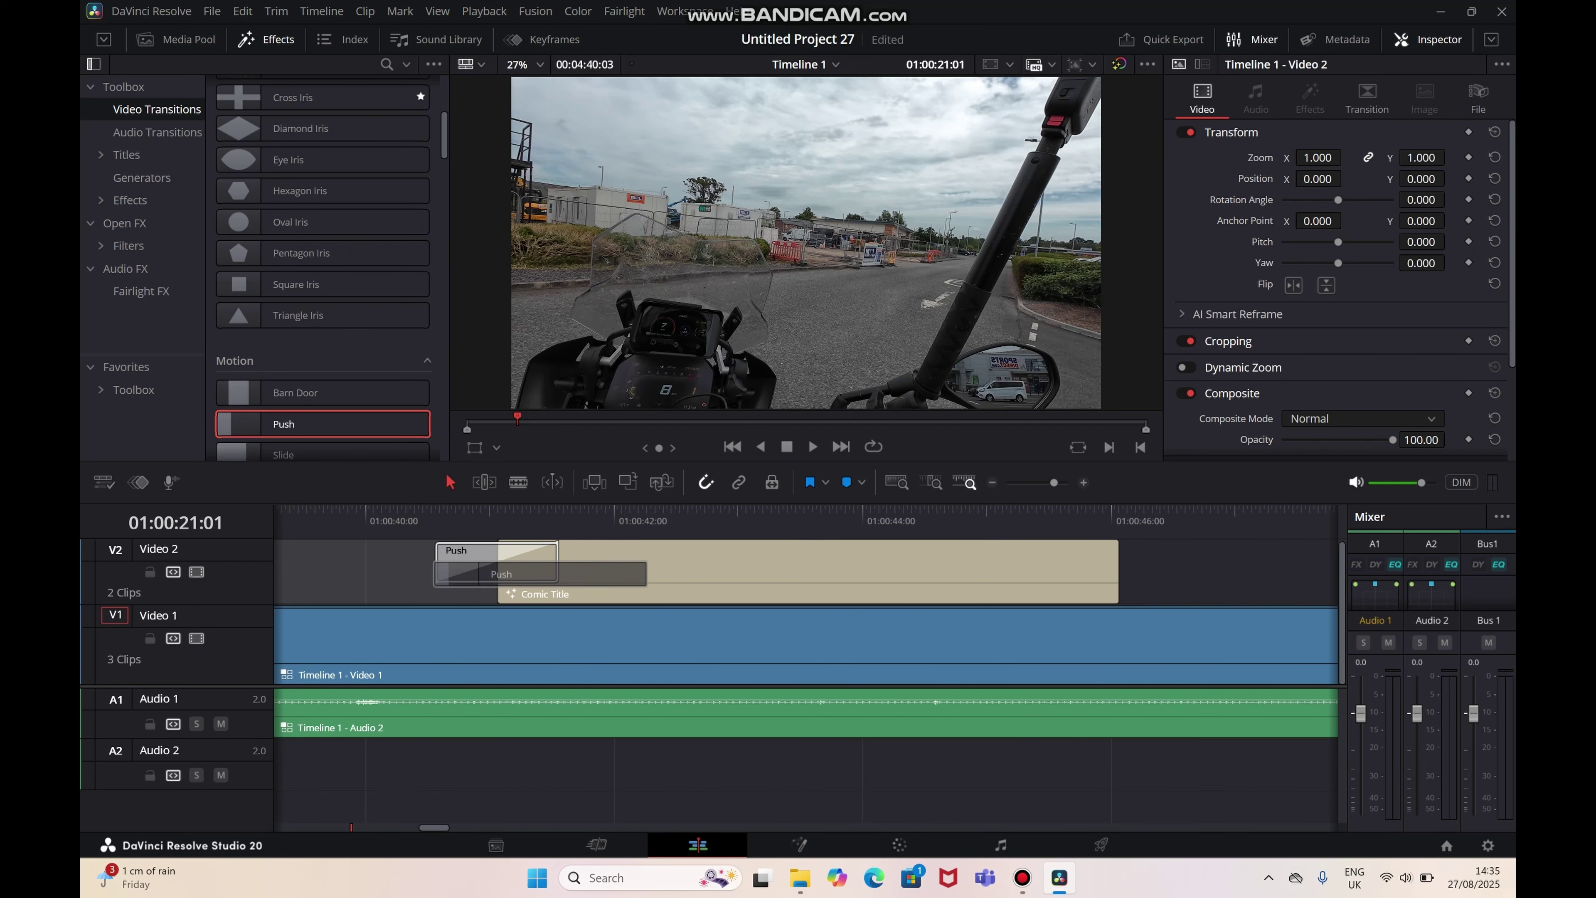
pyautogui.moveTo(284, 423); pyautogui.dragTo(1094, 576)
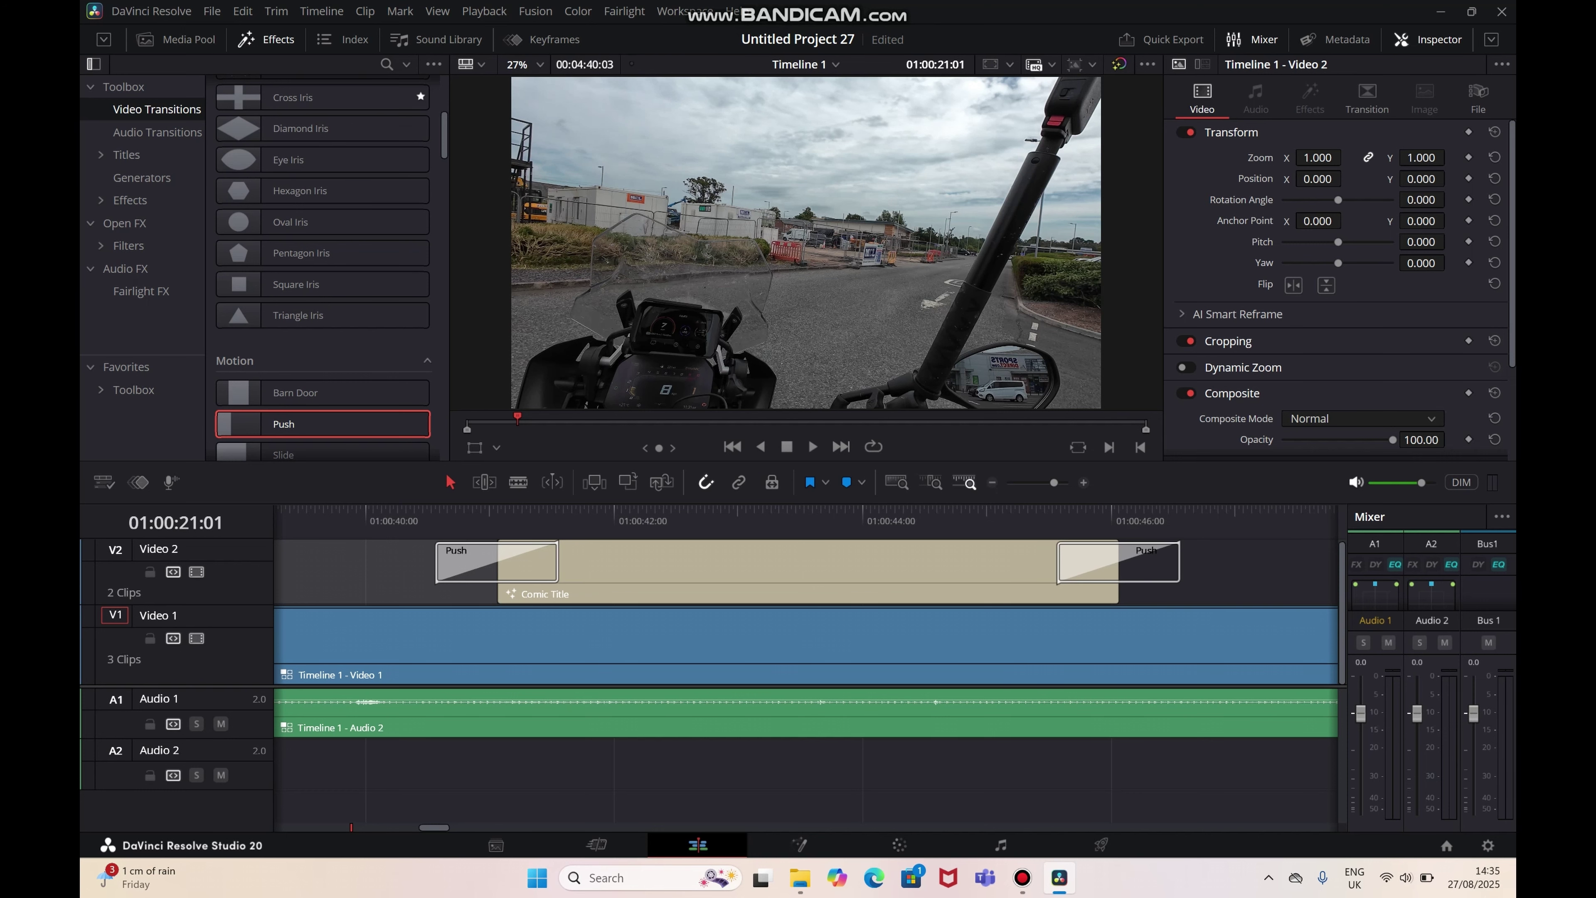
pyautogui.click(328, 516)
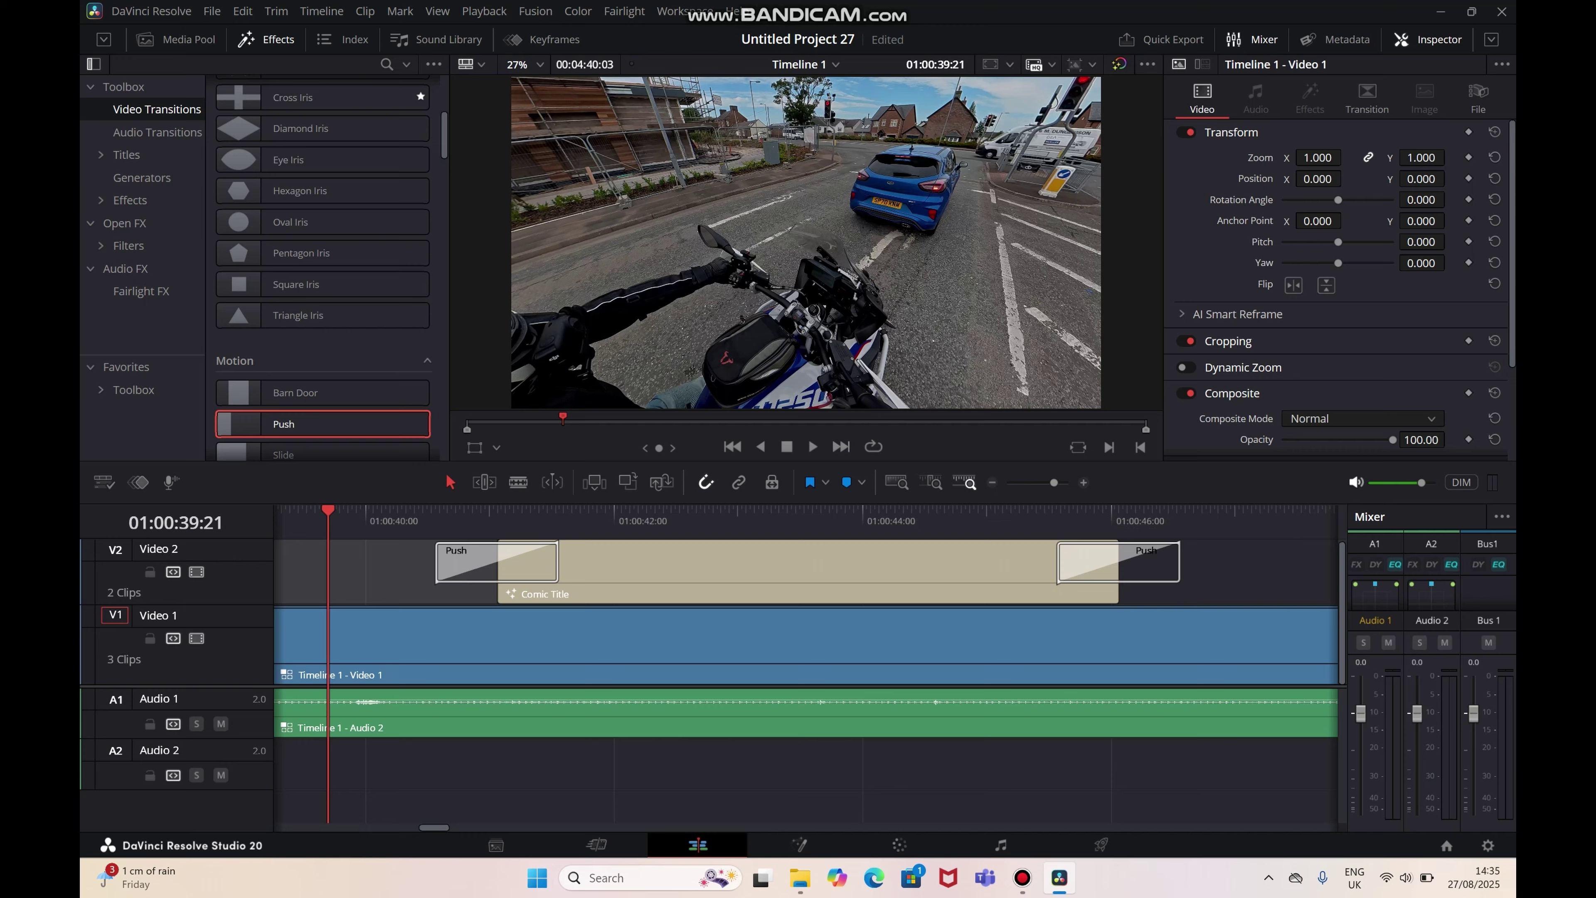
pyautogui.press('space')
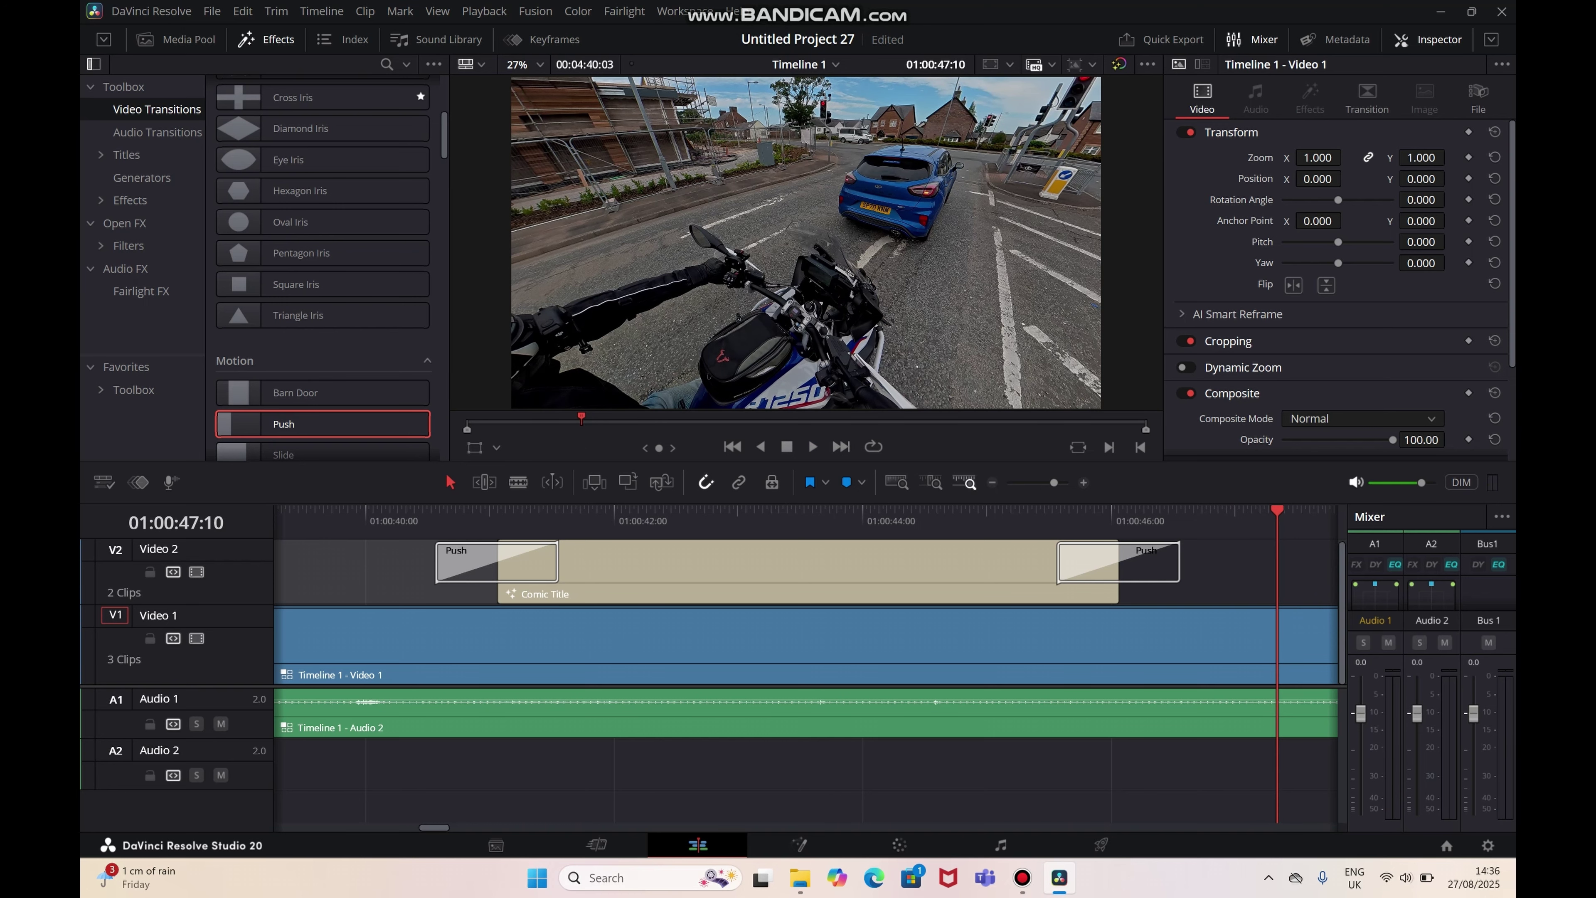
# Show the source viewer beside the timeline viewer and set it to Multicam mode.
pyautogui.hotkey('ctrl', '9')
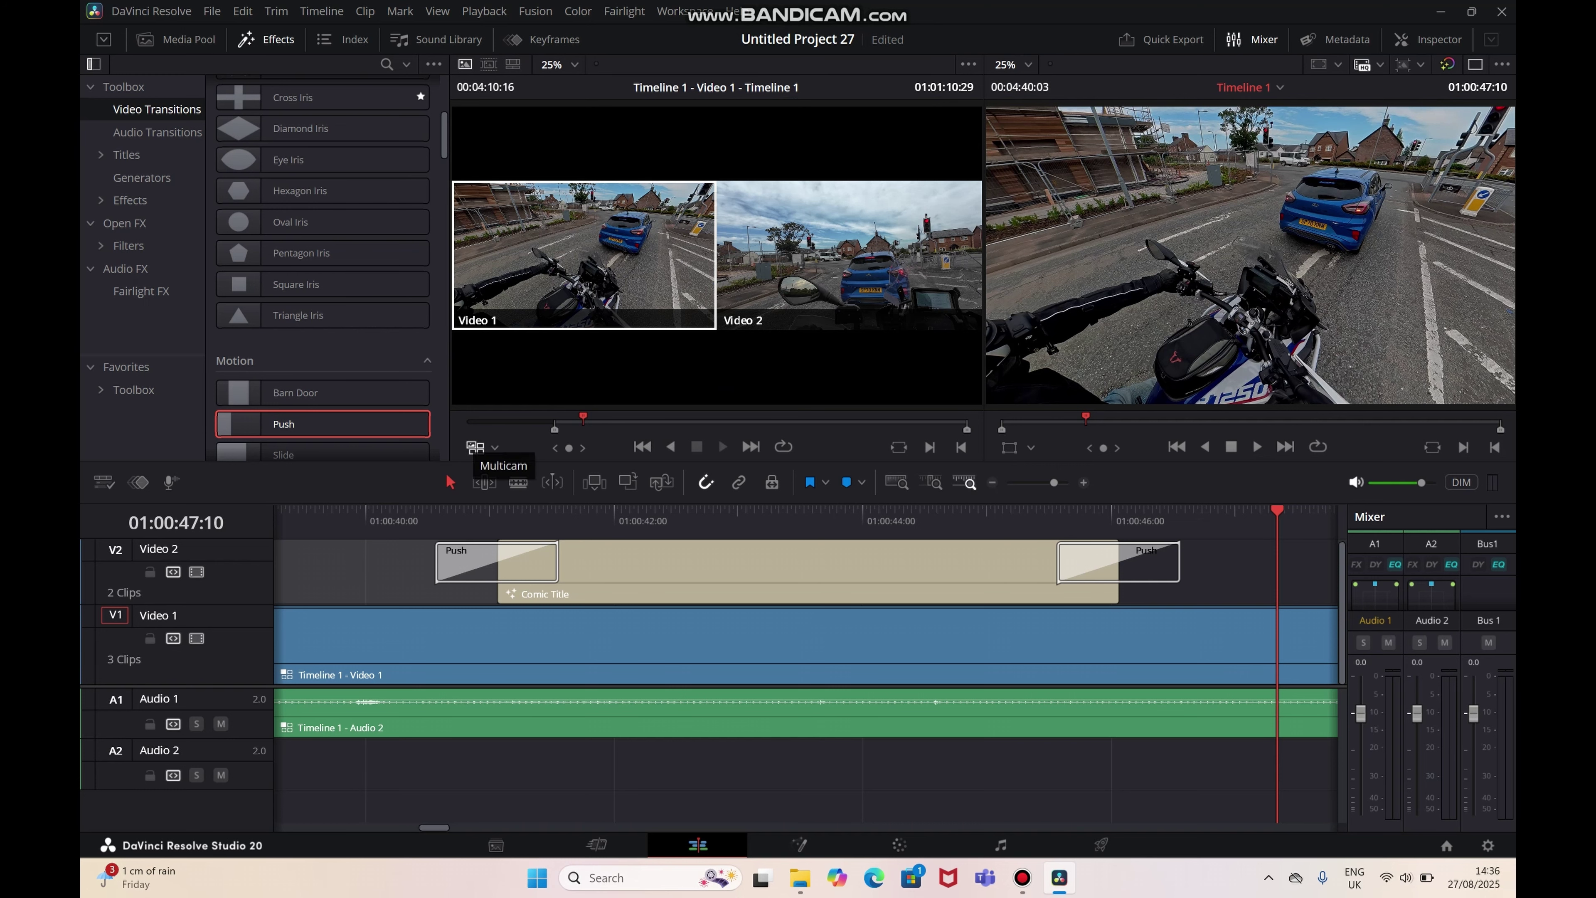
pyautogui.click(481, 447)
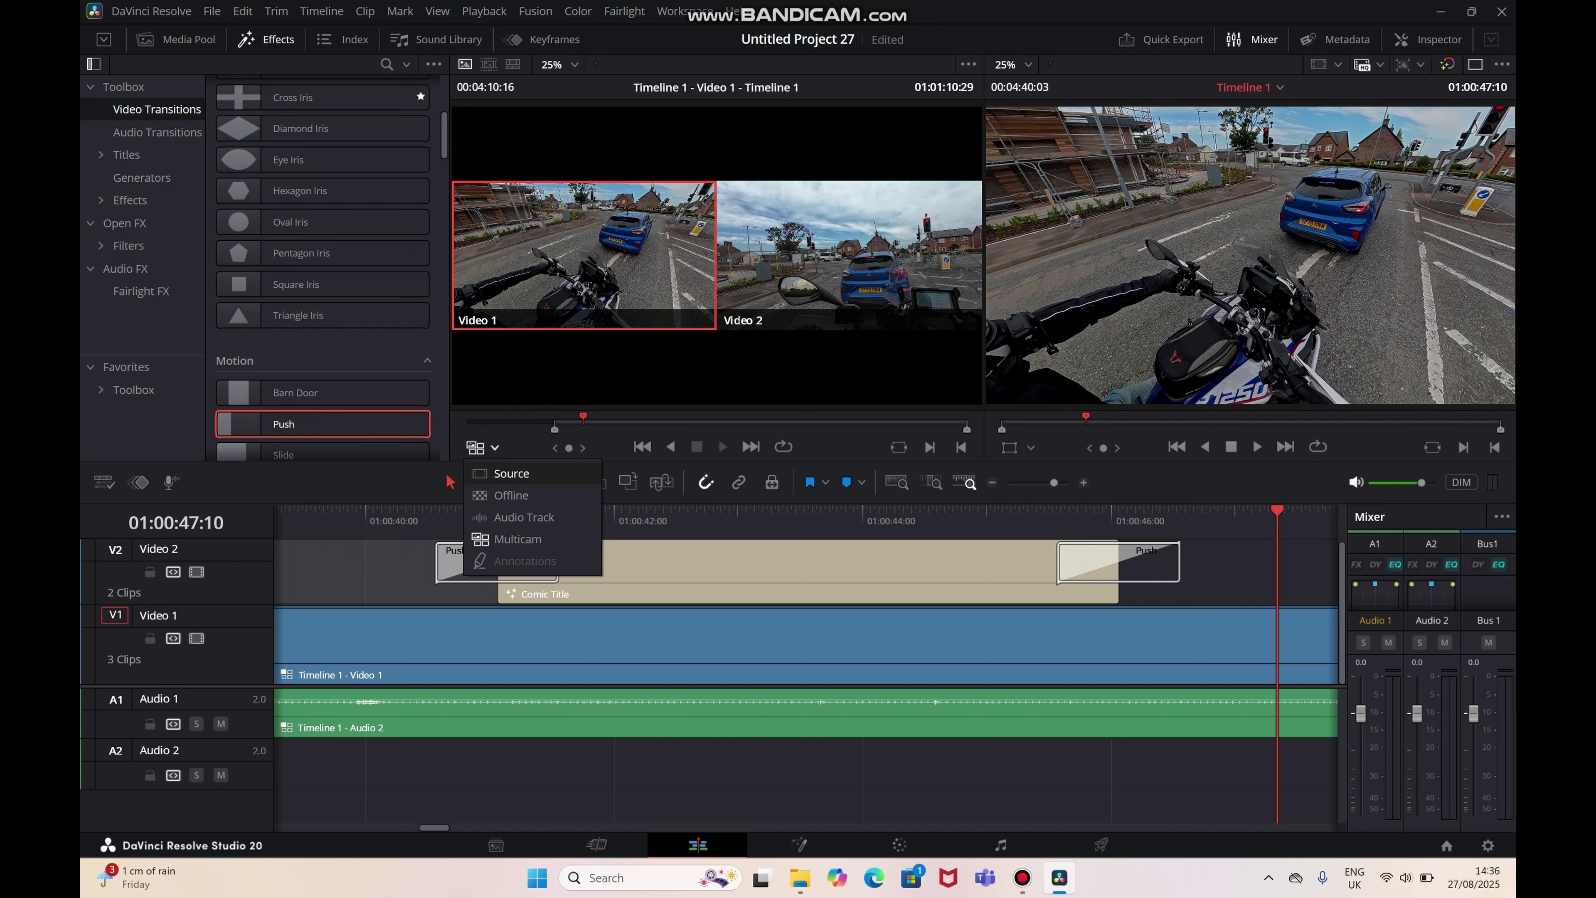
pyautogui.click(511, 473)
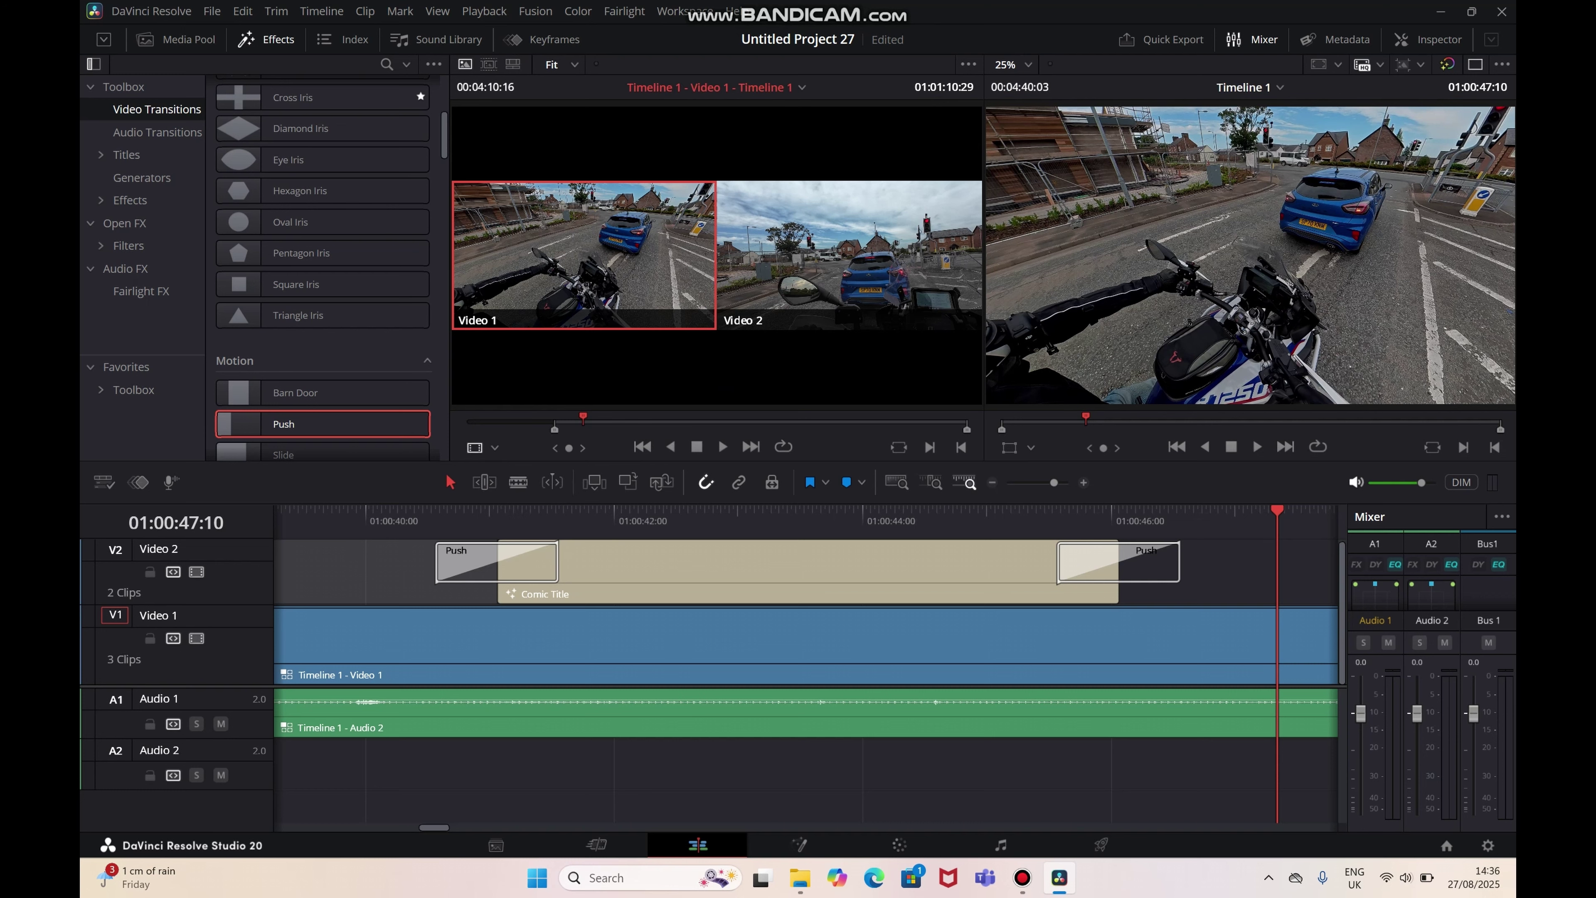
pyautogui.click(481, 447)
pyautogui.click(534, 517)
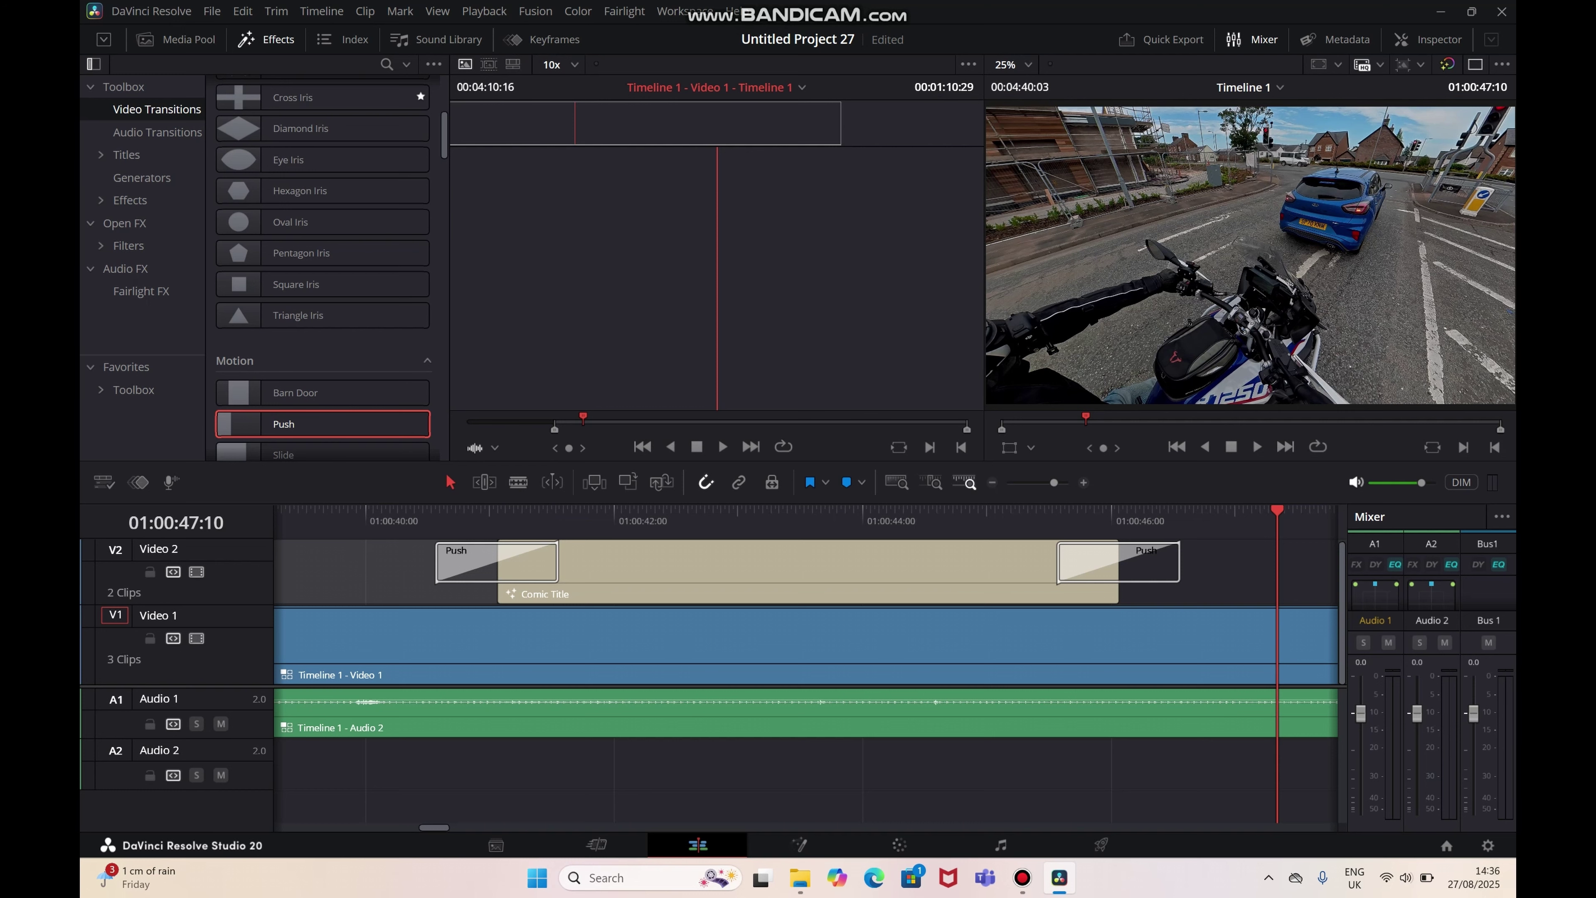
pyautogui.click(482, 447)
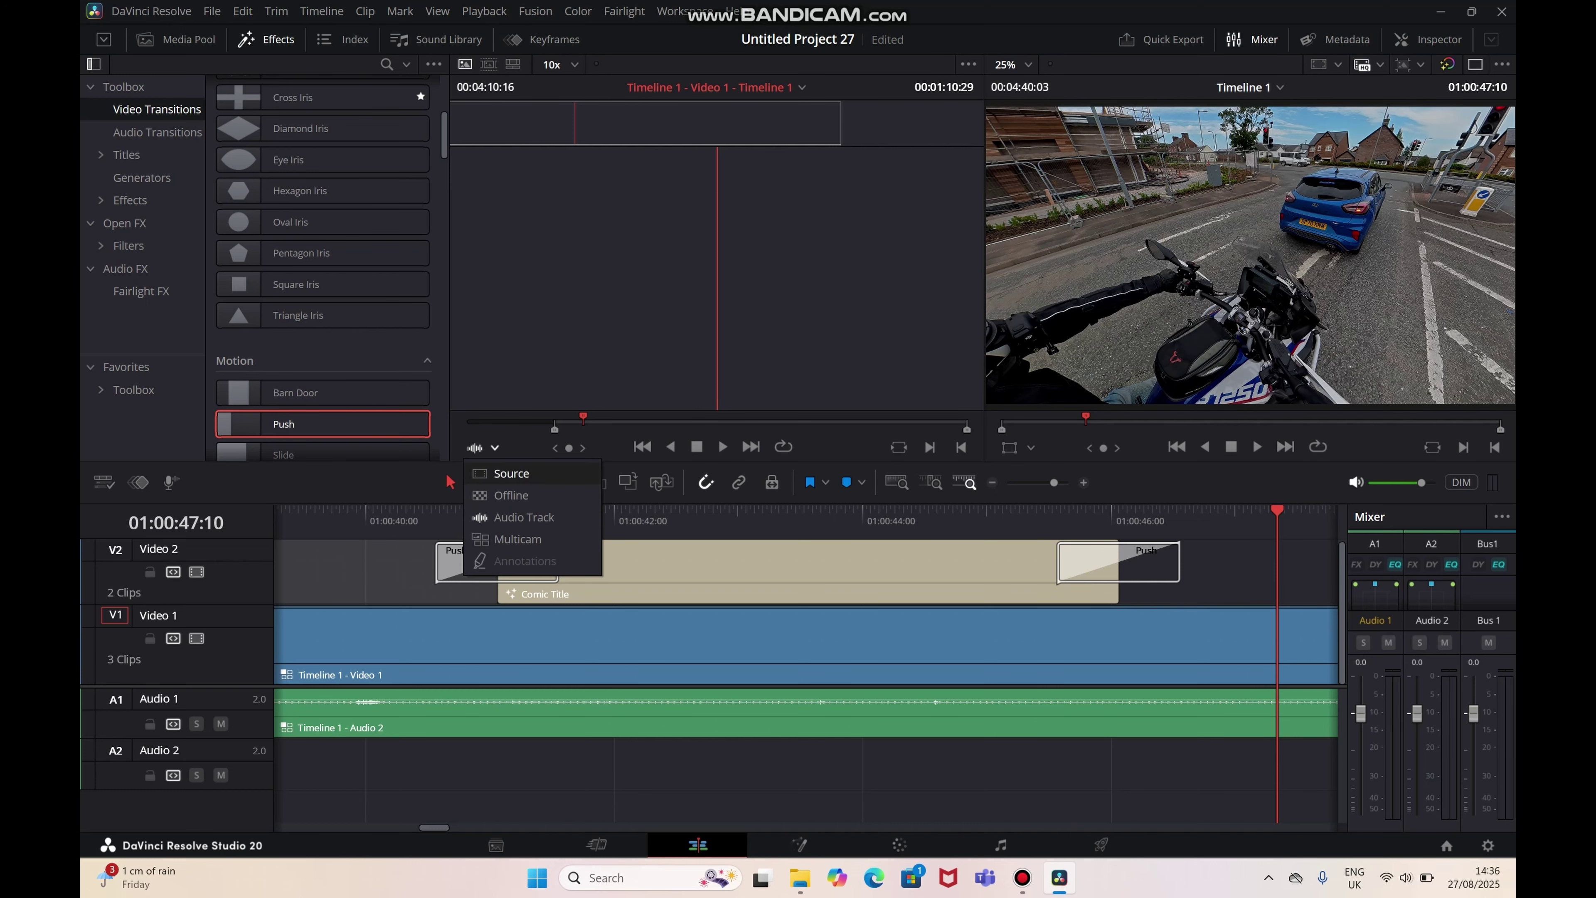
pyautogui.click(517, 539)
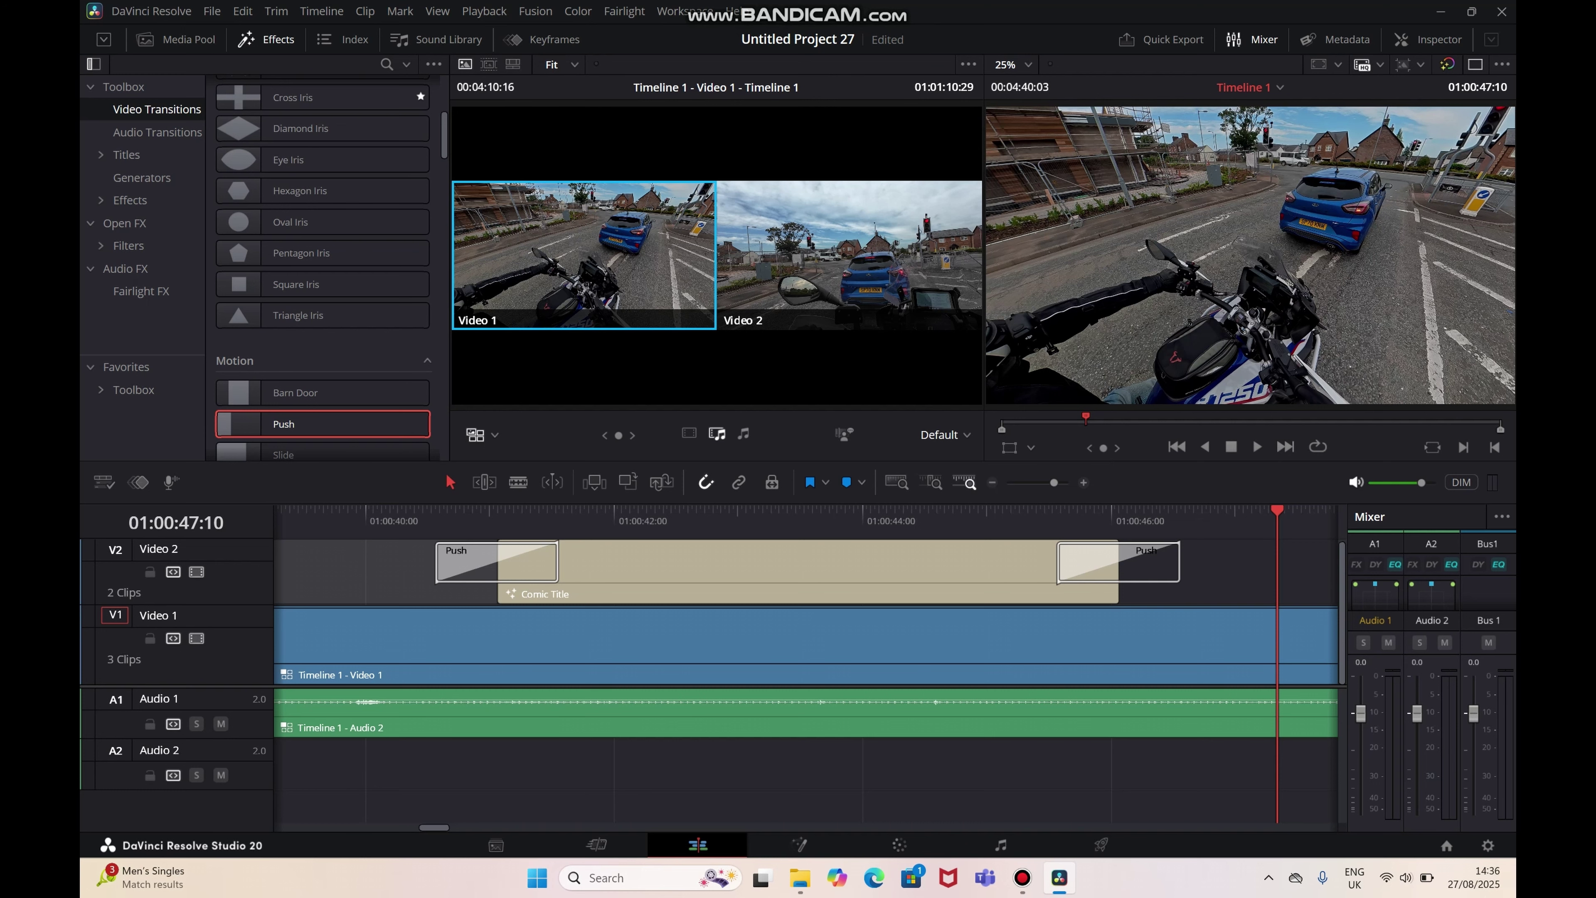
# Switch the source viewer to Audio Track and back to Multicam.
pyautogui.click(484, 434)
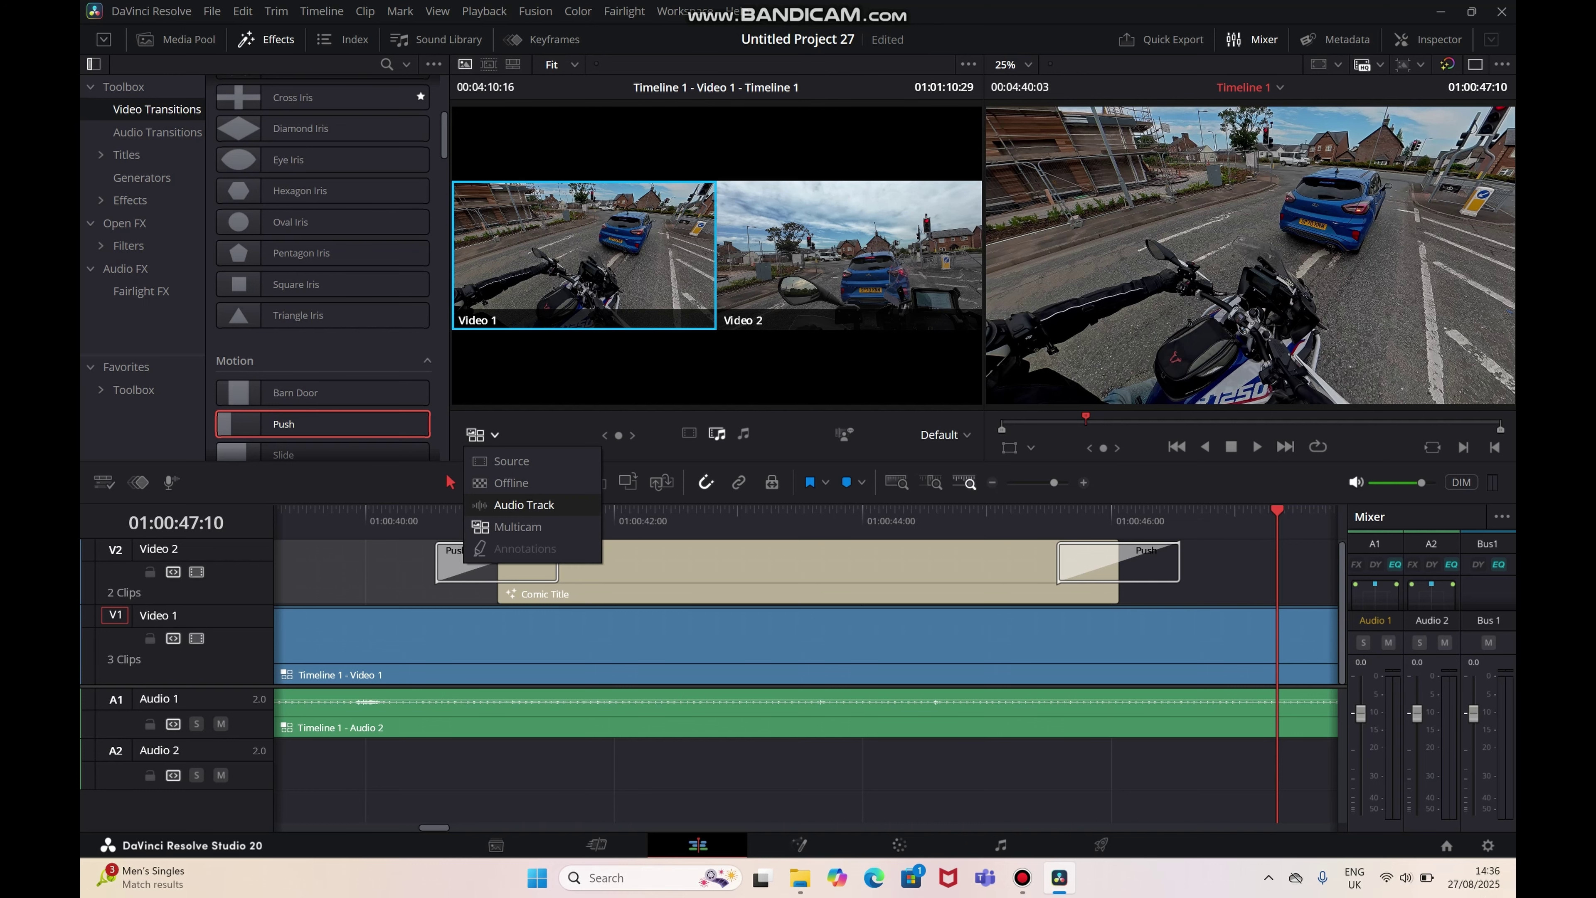
pyautogui.click(524, 504)
pyautogui.click(481, 447)
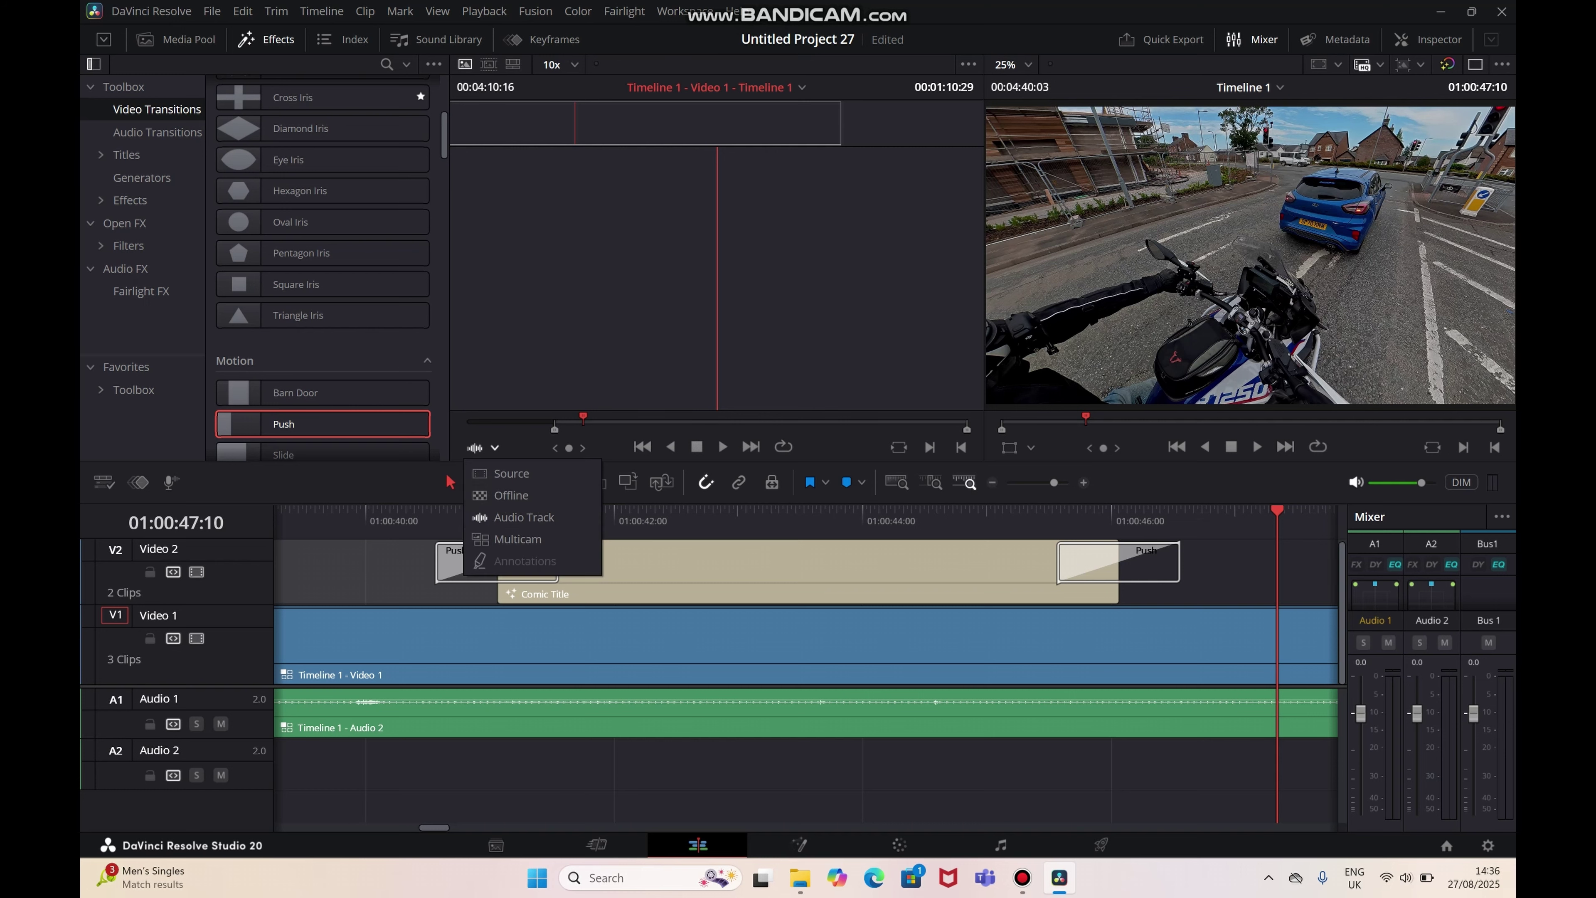
pyautogui.click(524, 538)
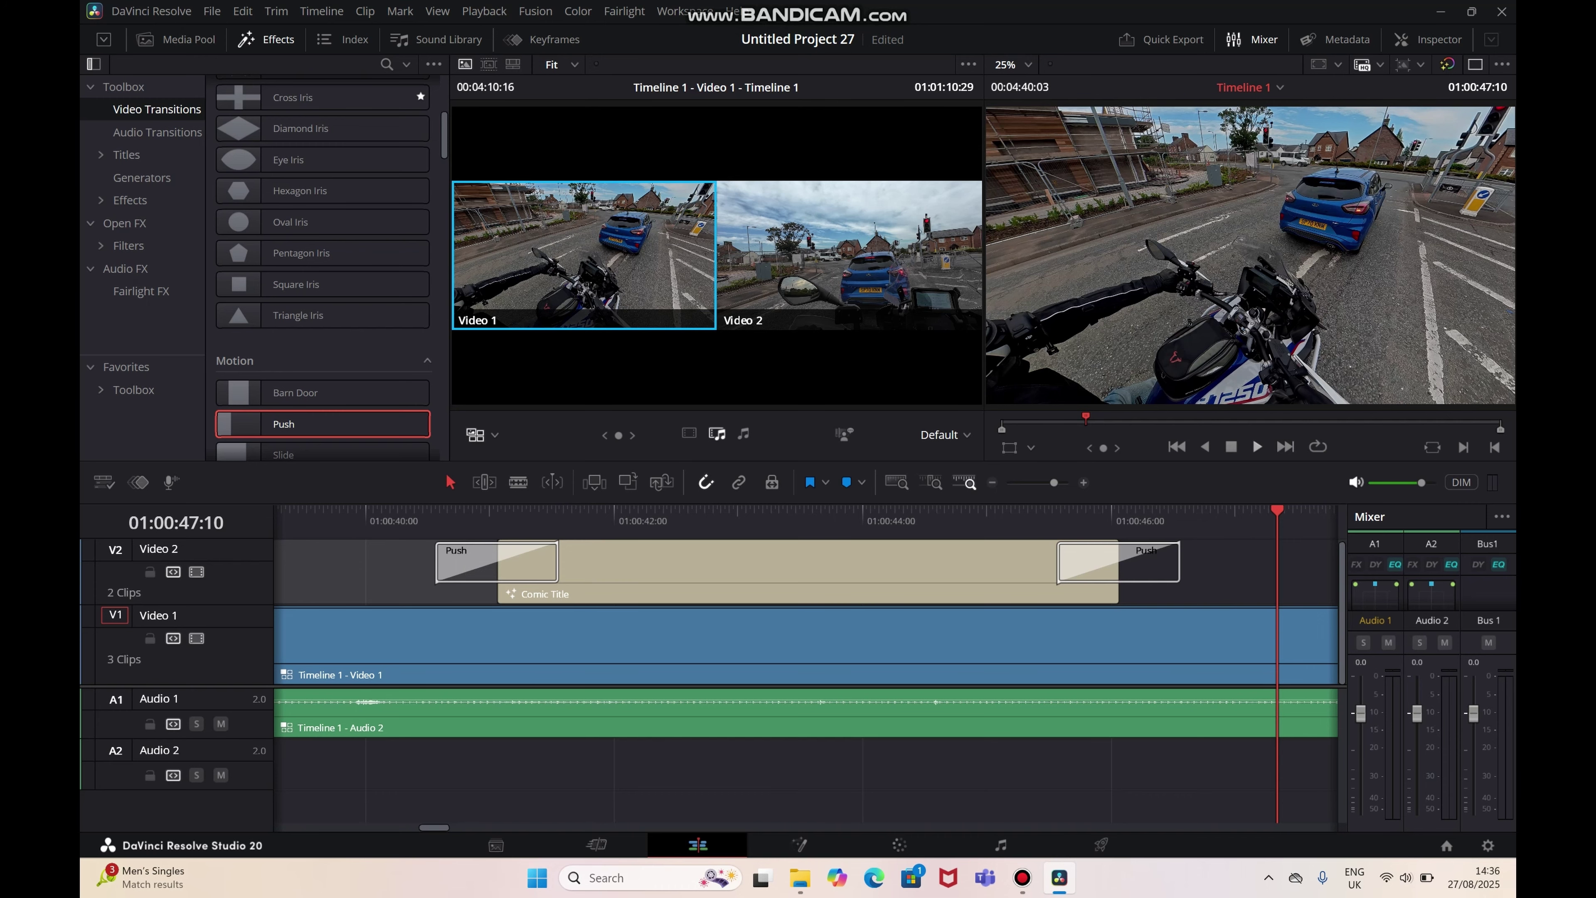
# Play ahead to where the blue car pulls away and split the video and audio clips at 01:01:12:00.
pyautogui.press('space')
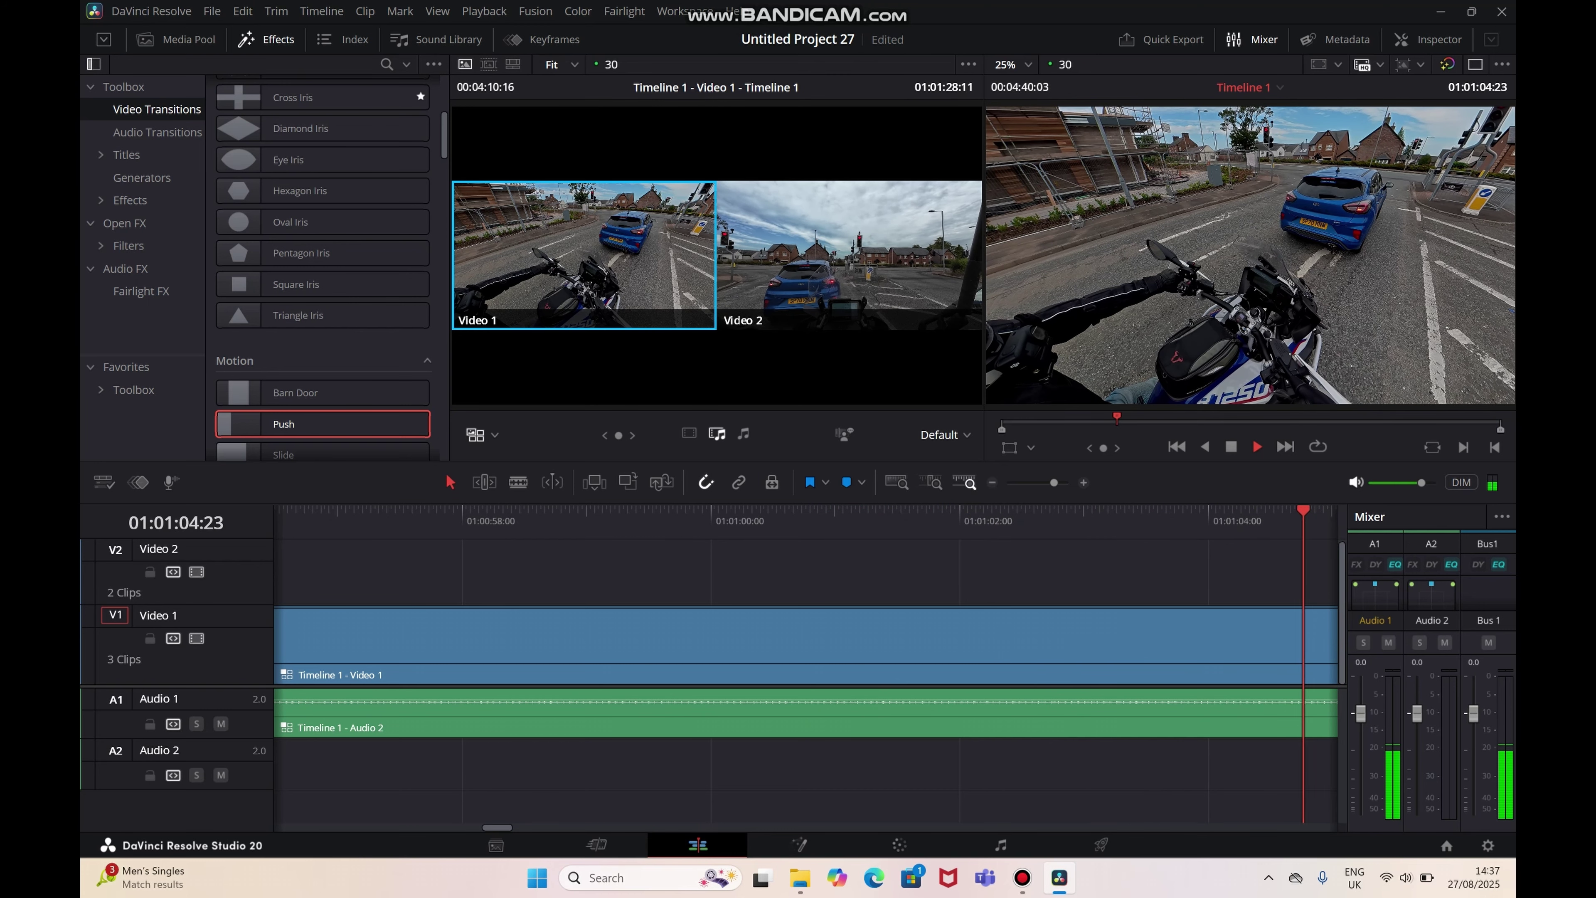
pyautogui.click(1274, 517)
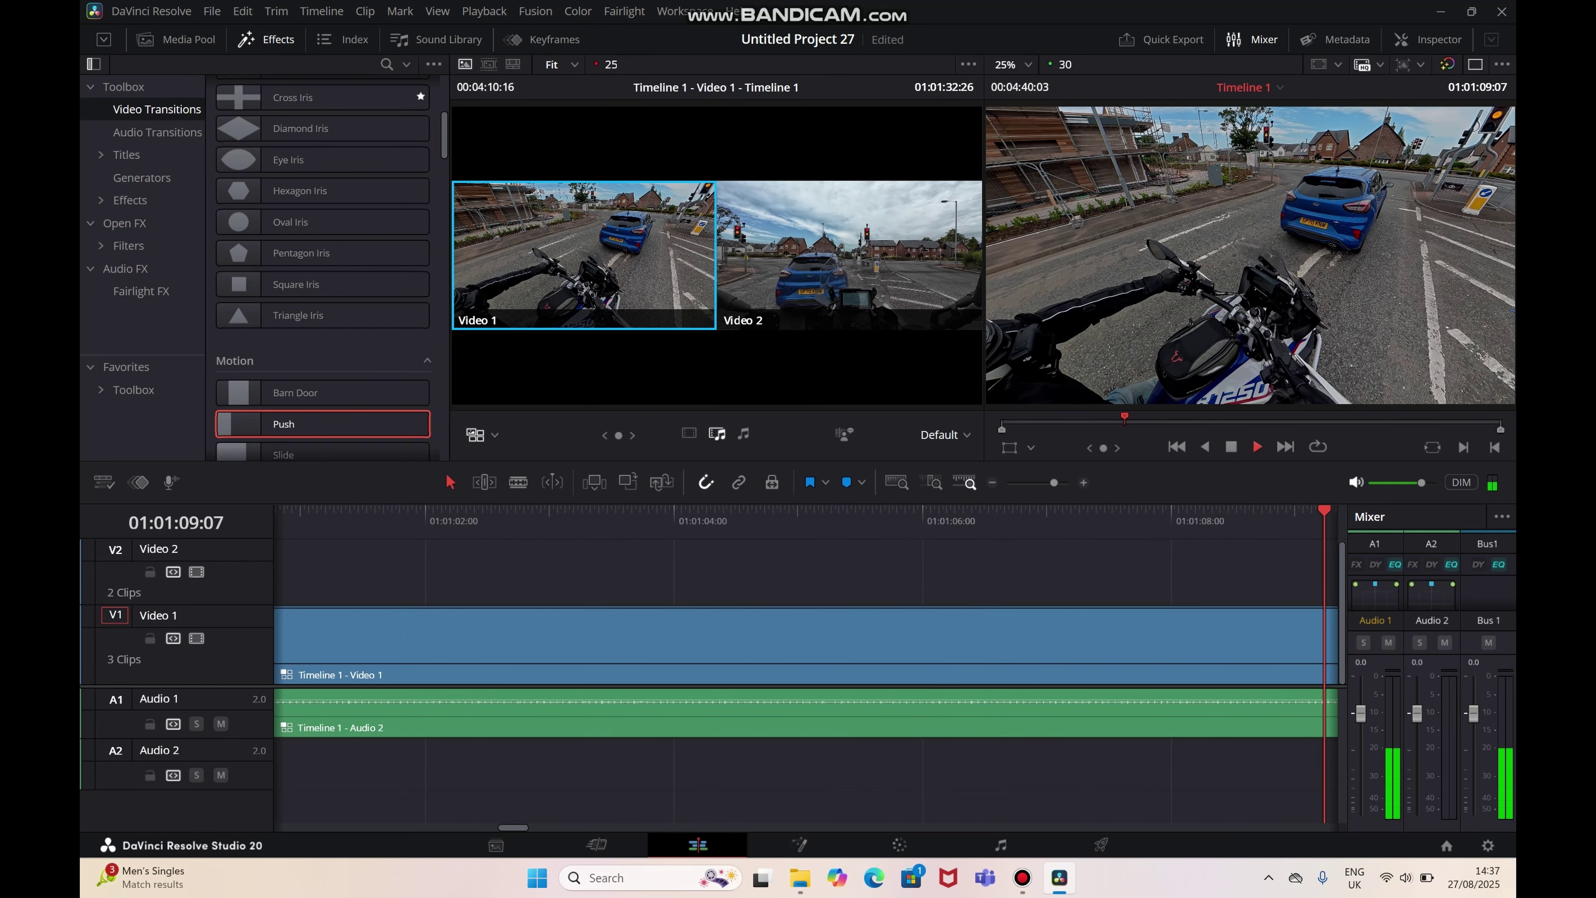
pyautogui.click(1279, 517)
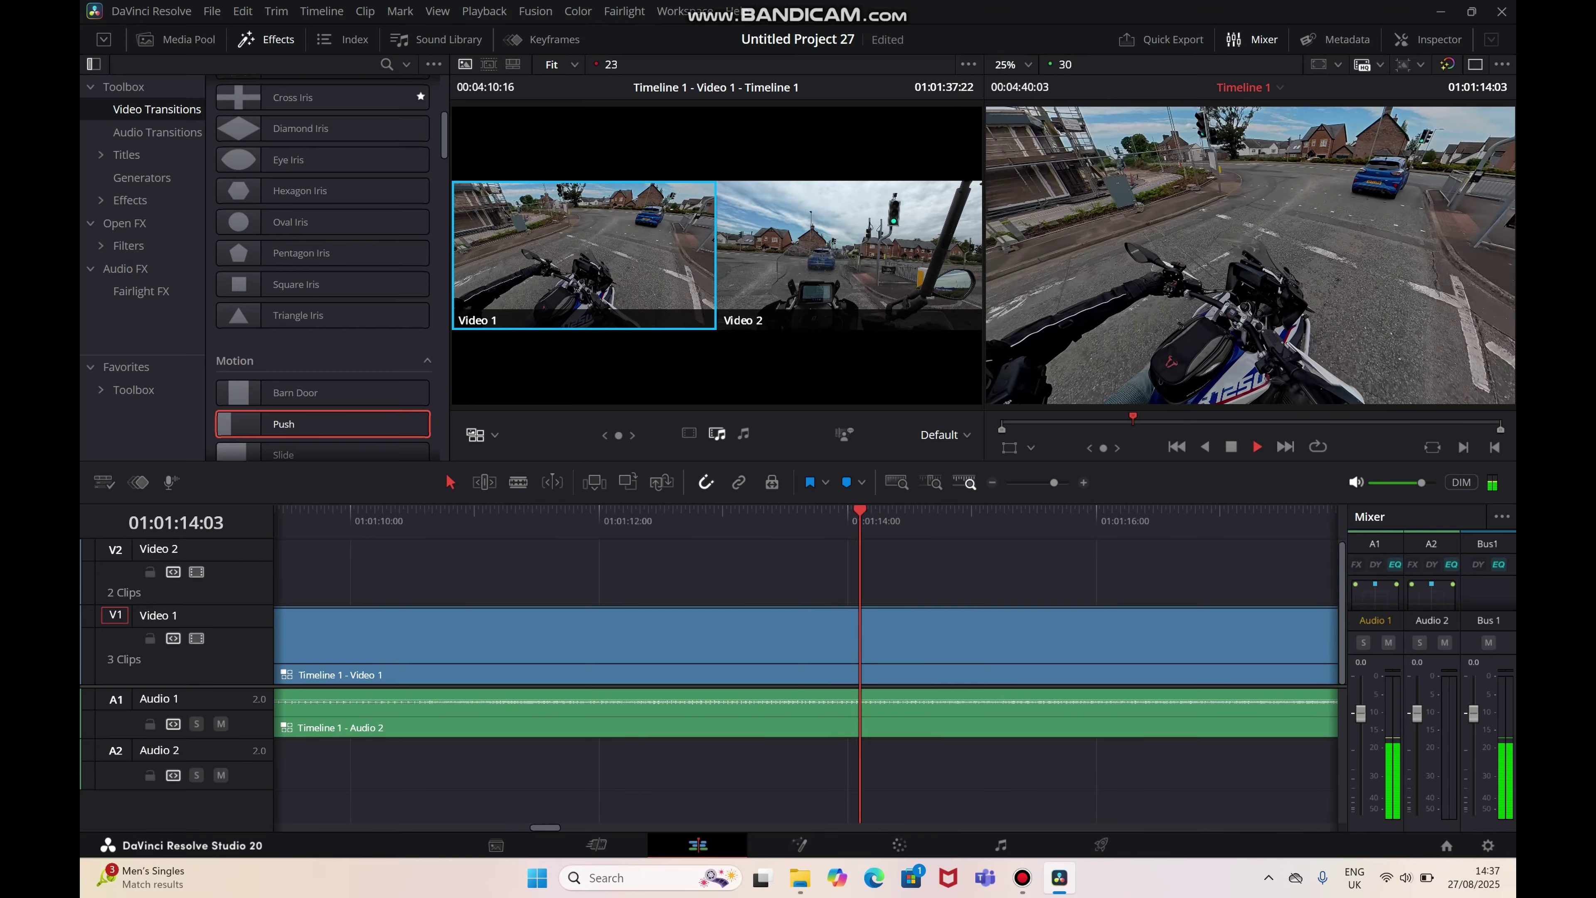
pyautogui.click(500, 517)
pyautogui.press('space')
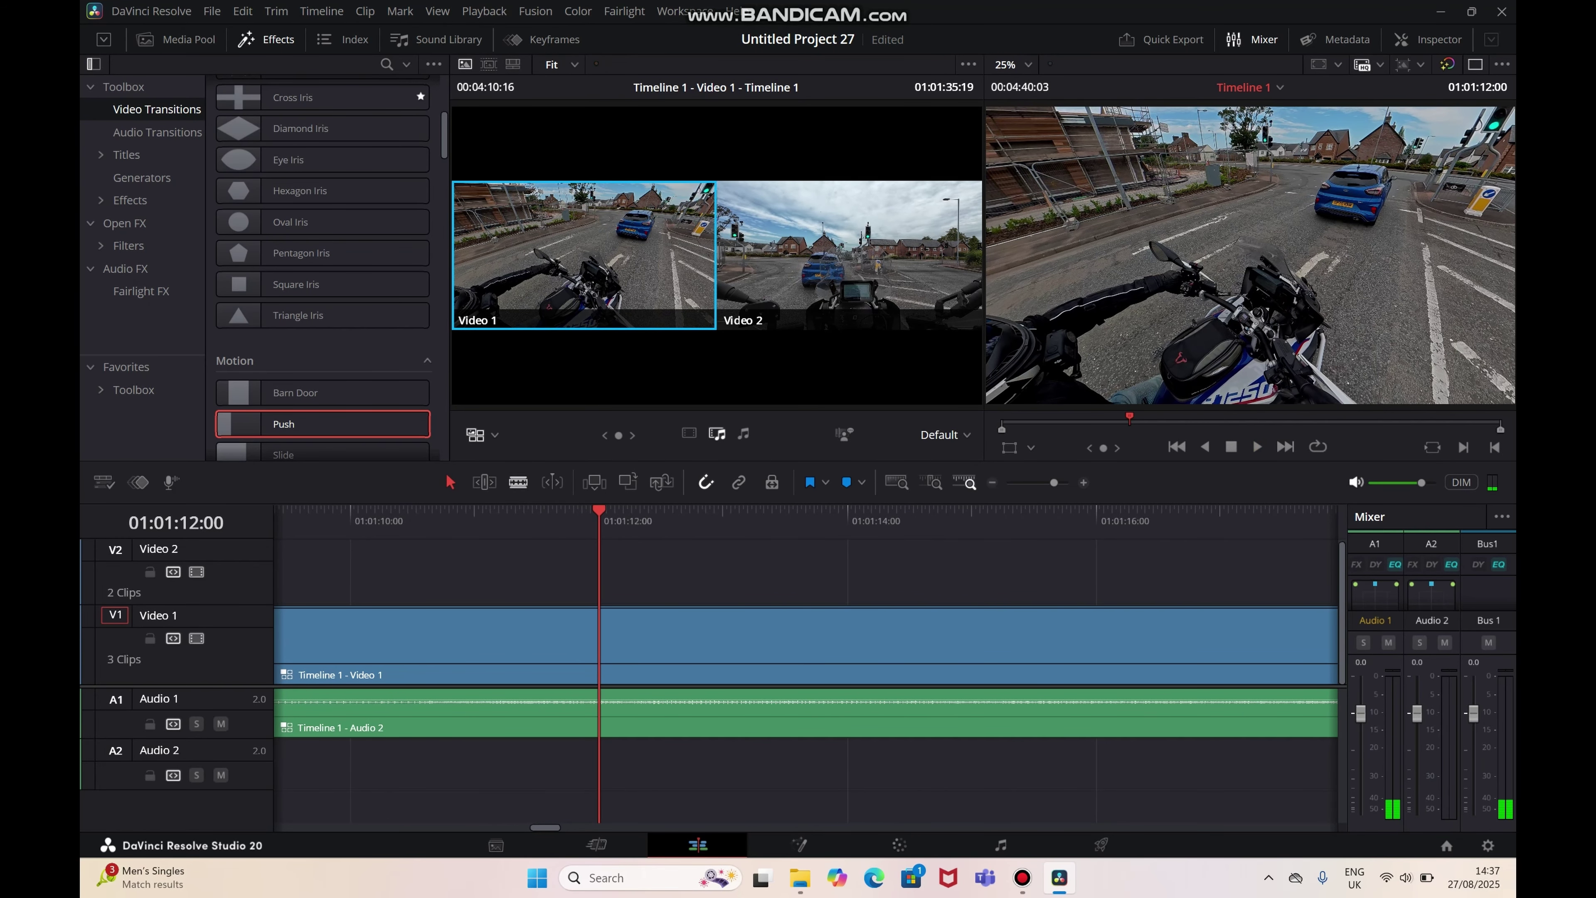
pyautogui.click(598, 636)
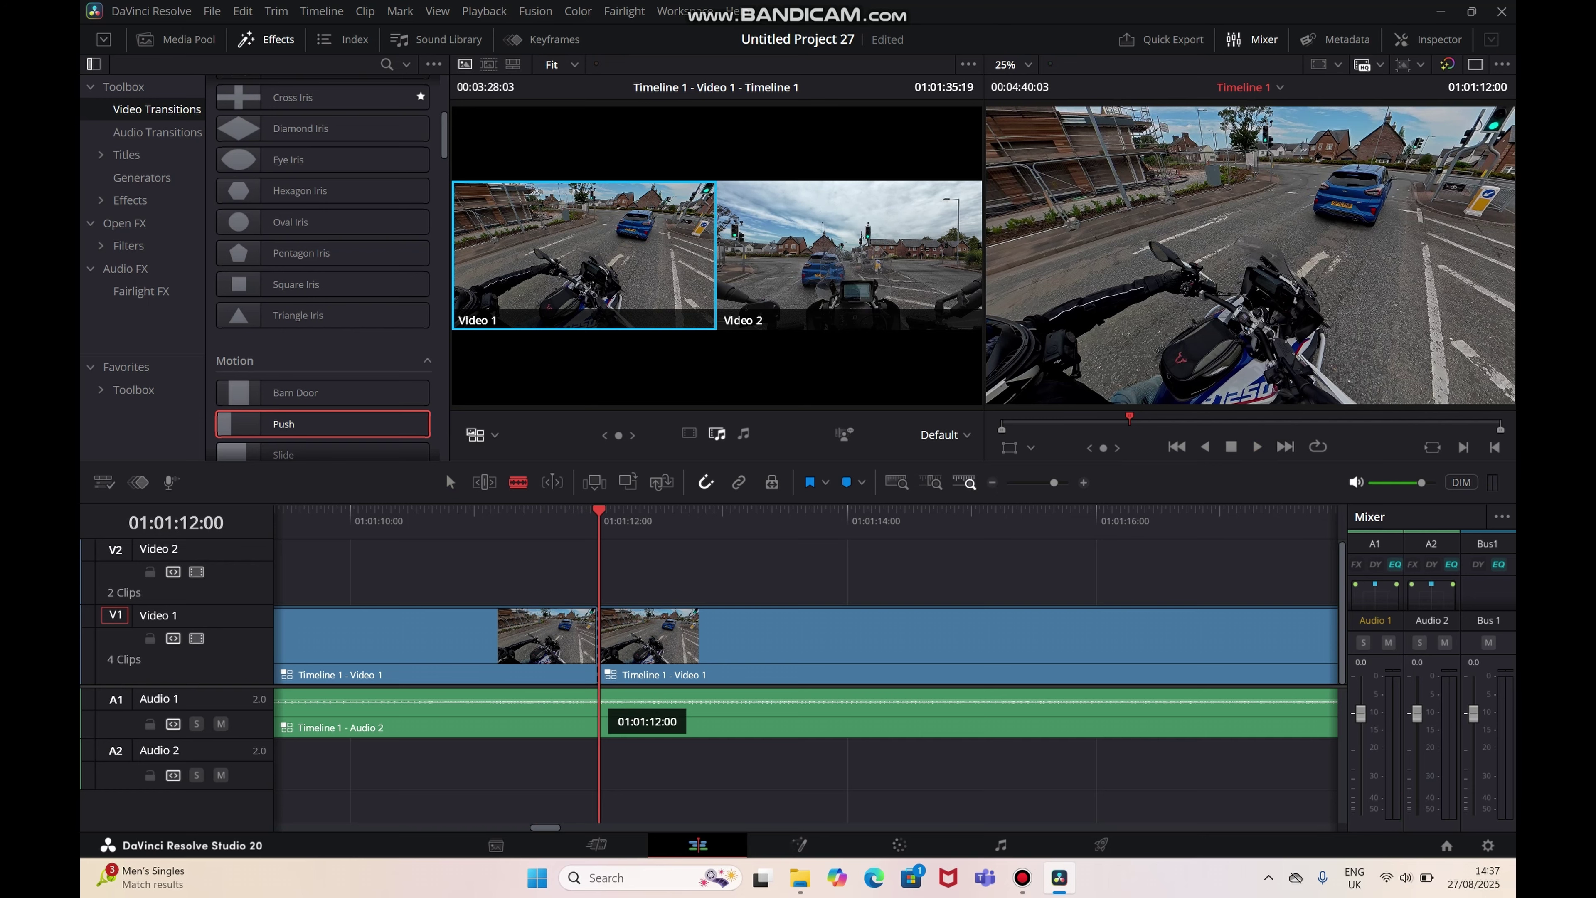
pyautogui.click(597, 710)
# Split the video and audio clips again just after the Comic Title, at 01:00:47:11.
pyautogui.hscroll(-20, 598, 711)
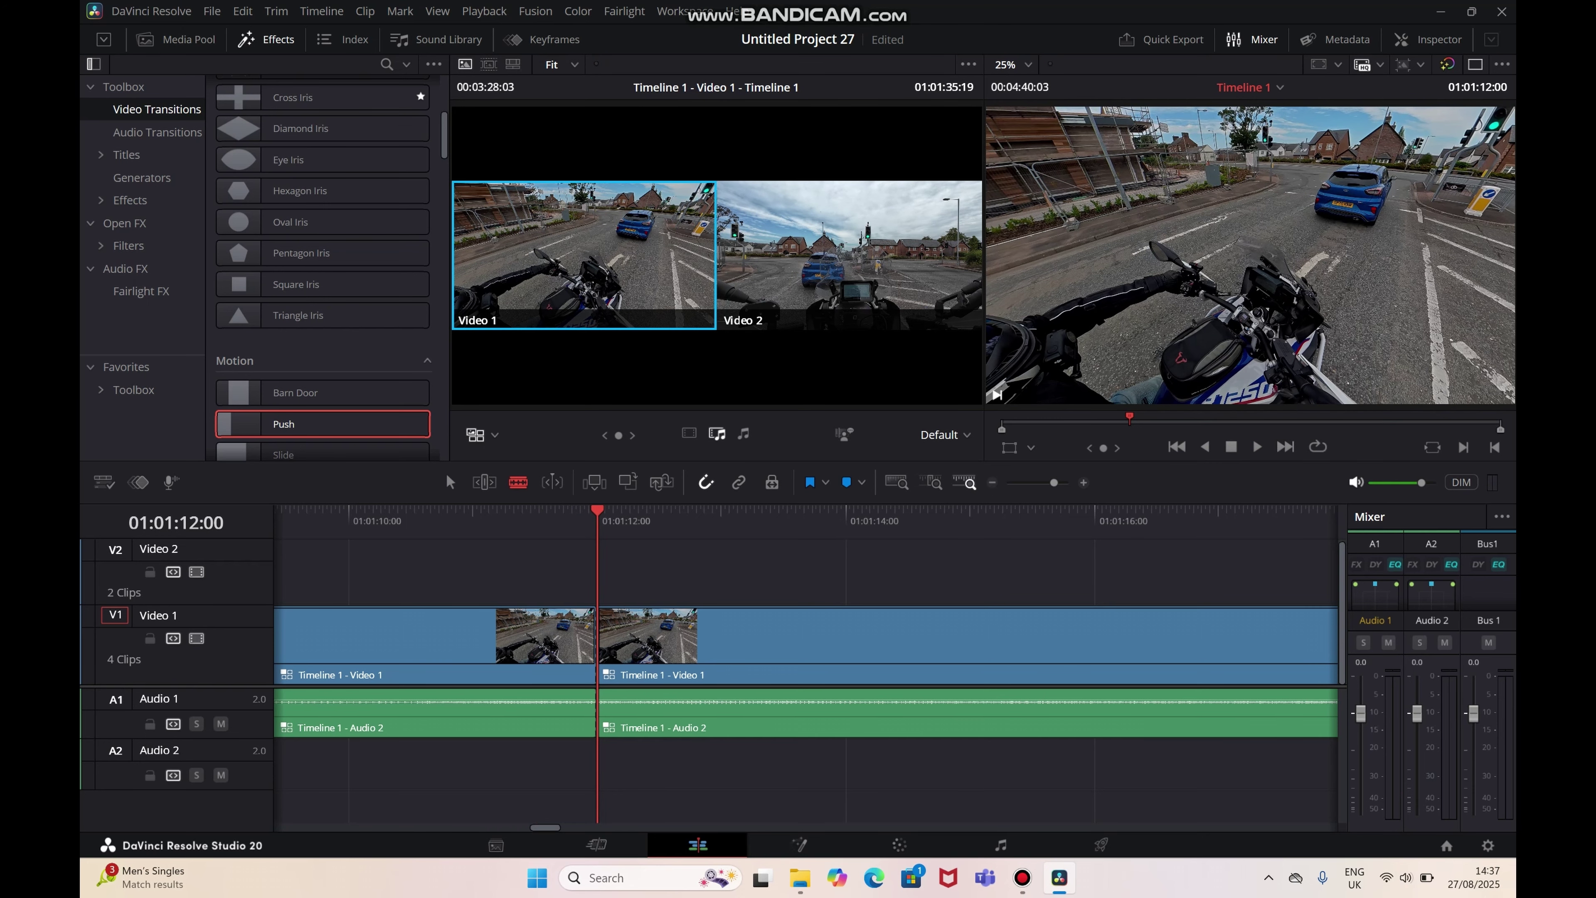
pyautogui.click(455, 517)
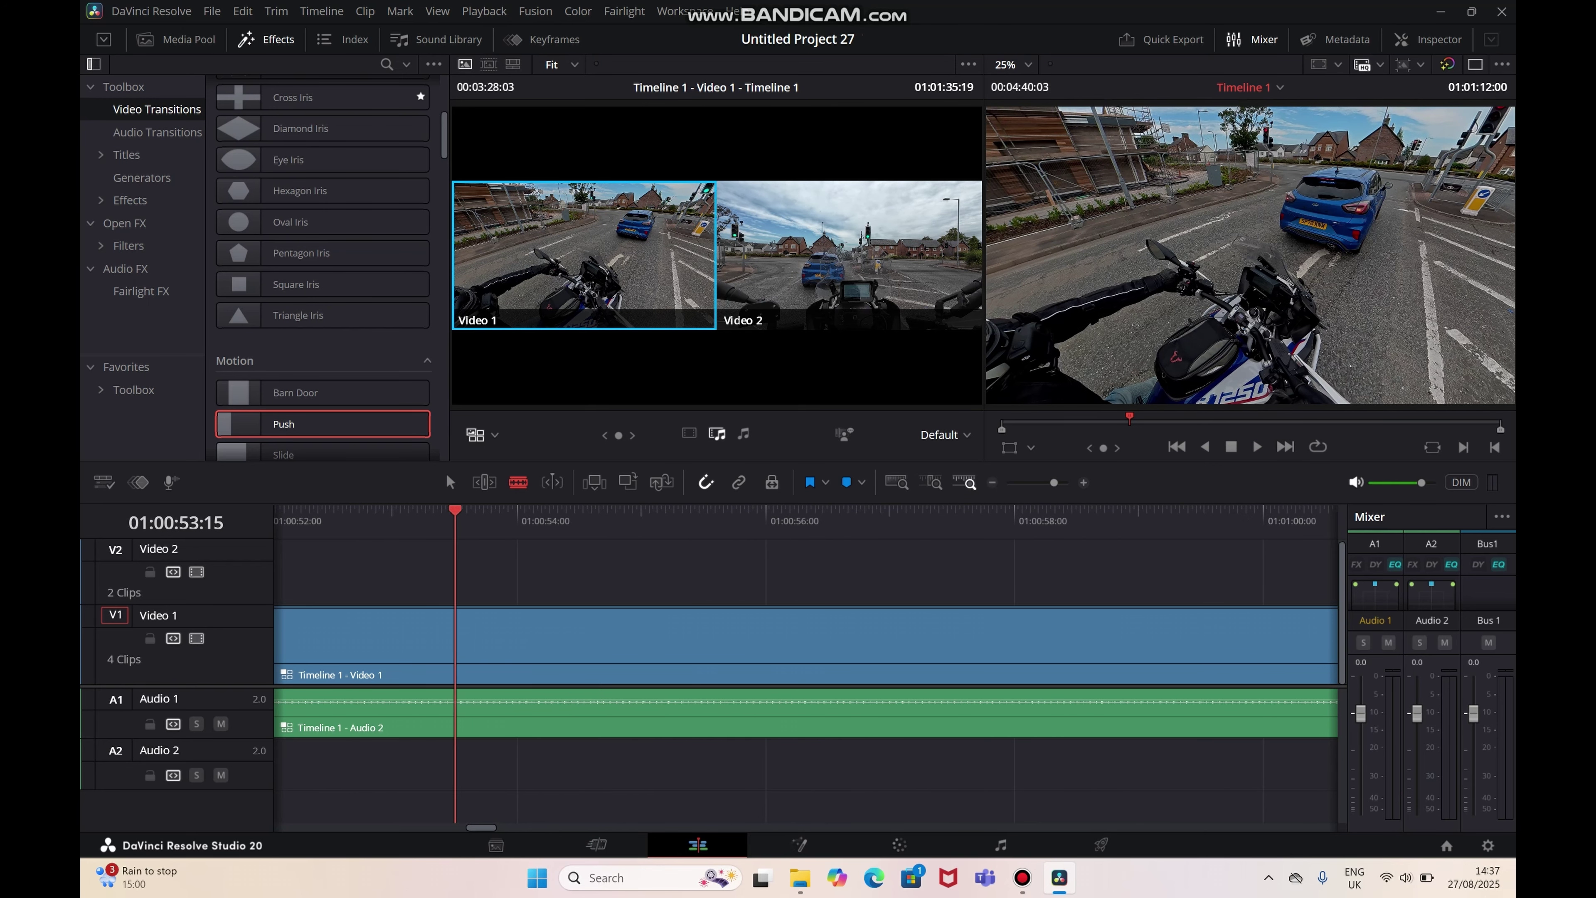
pyautogui.moveTo(455, 517); pyautogui.dragTo(314, 517)
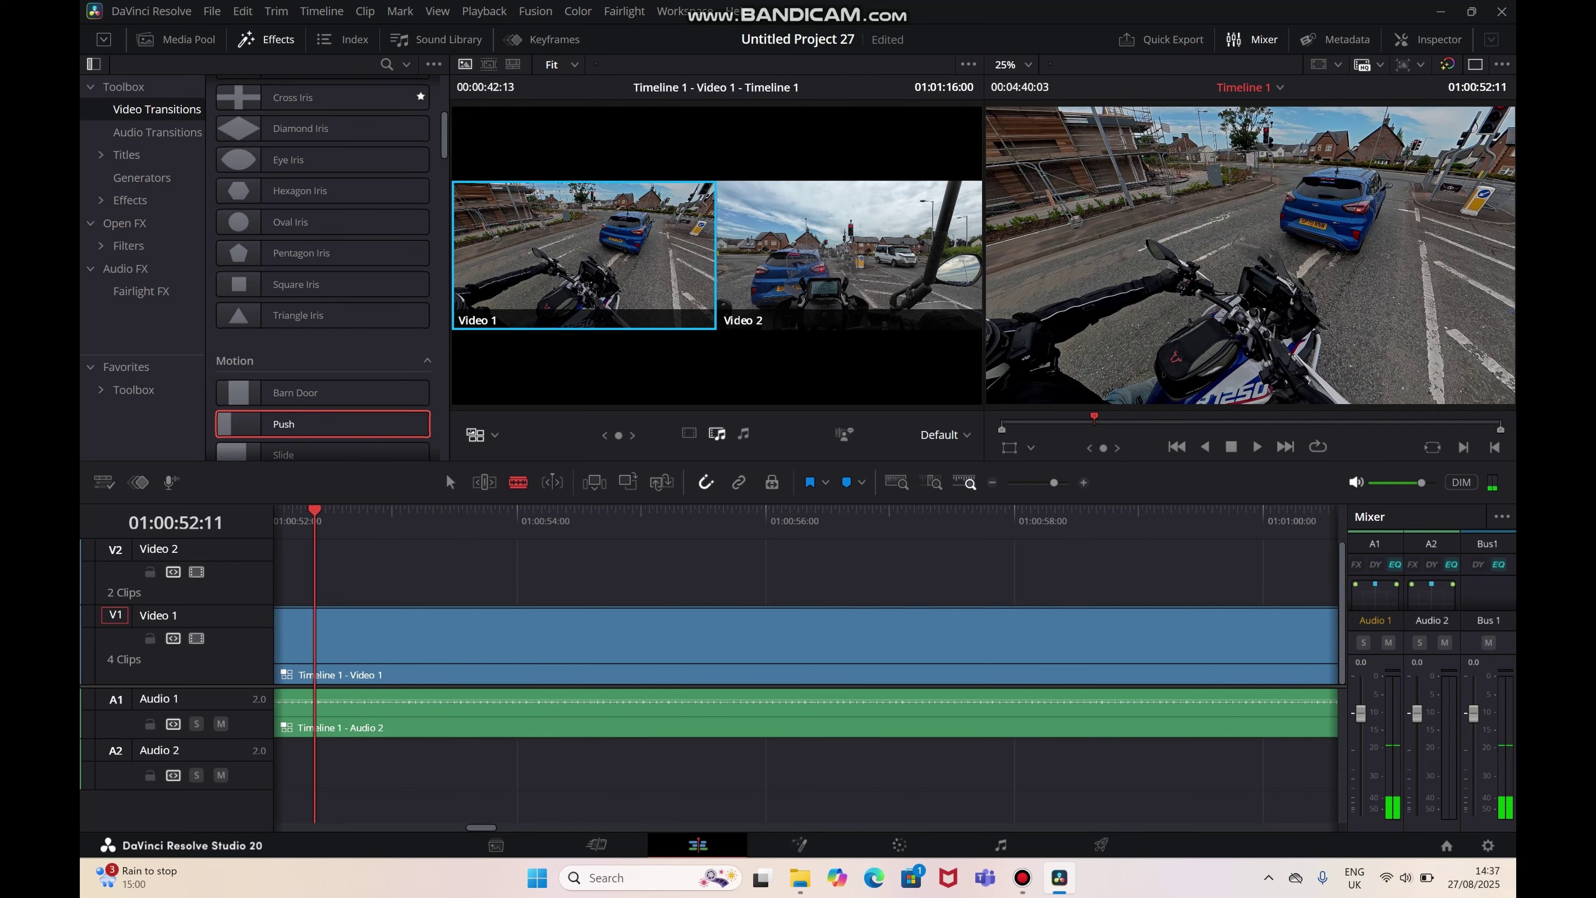
pyautogui.hscroll(-8, 806, 667)
pyautogui.click(674, 517)
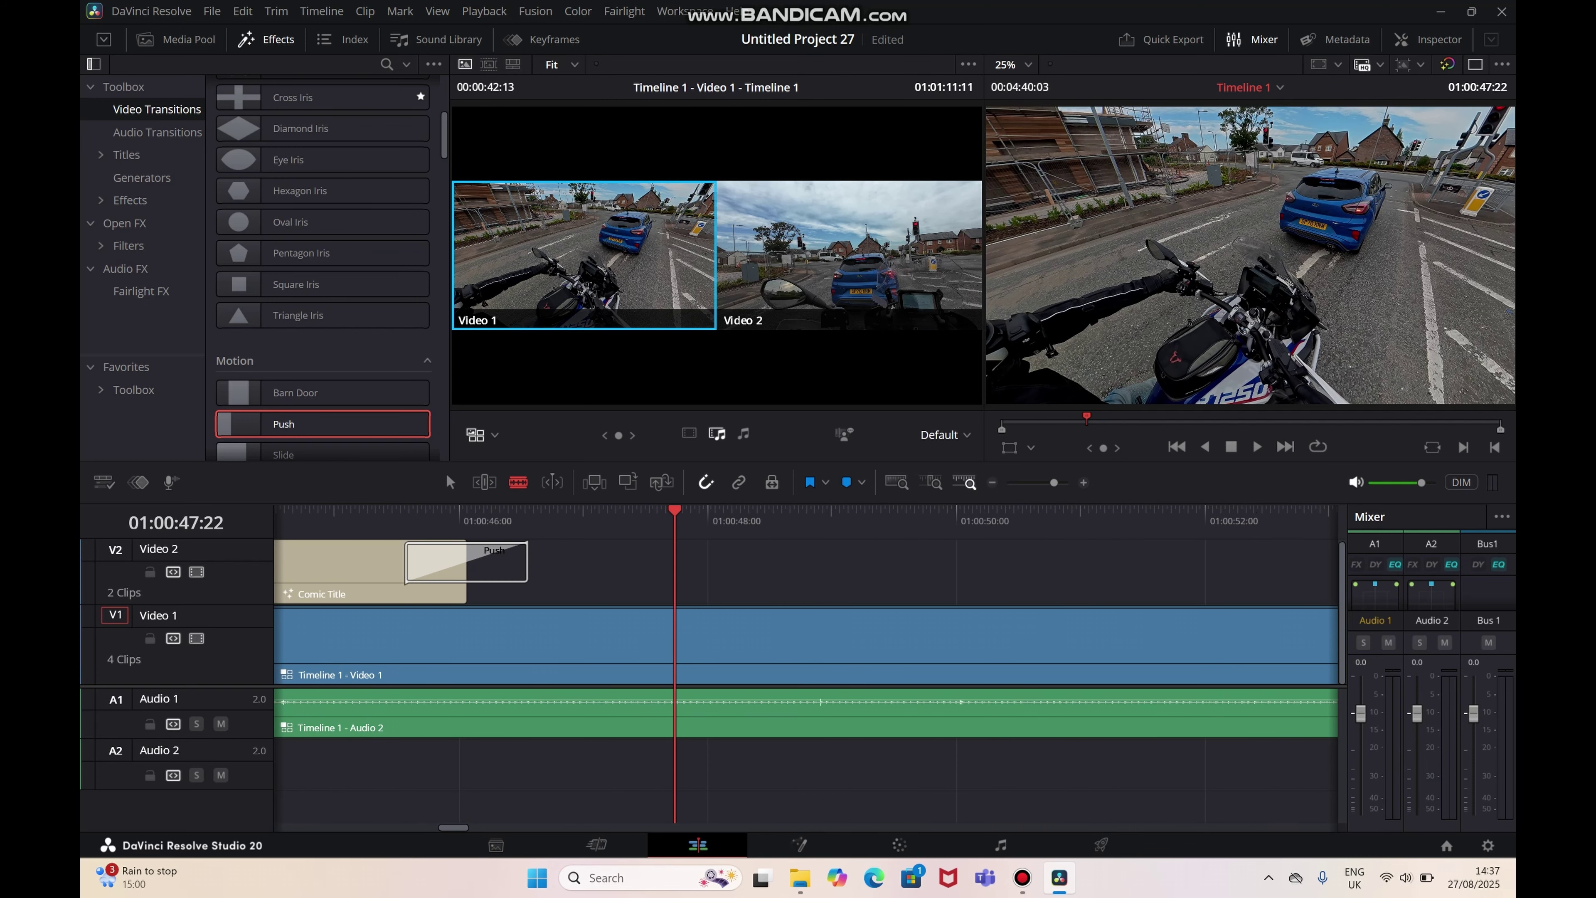
pyautogui.press('j')
pyautogui.press('k')
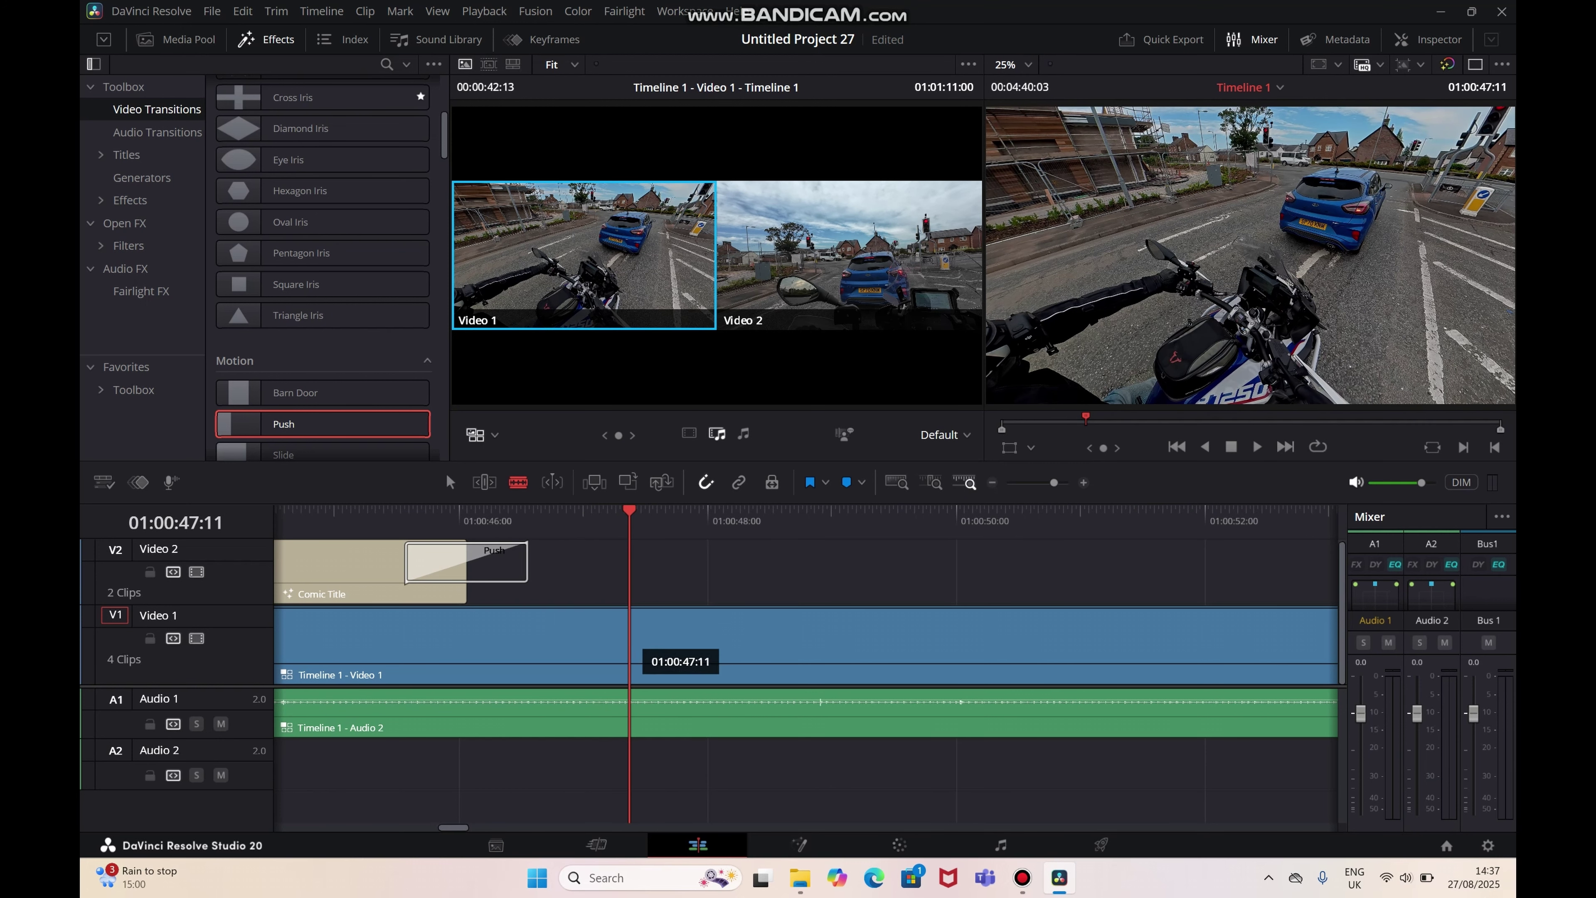
pyautogui.hotkey('ctrl', 'b')
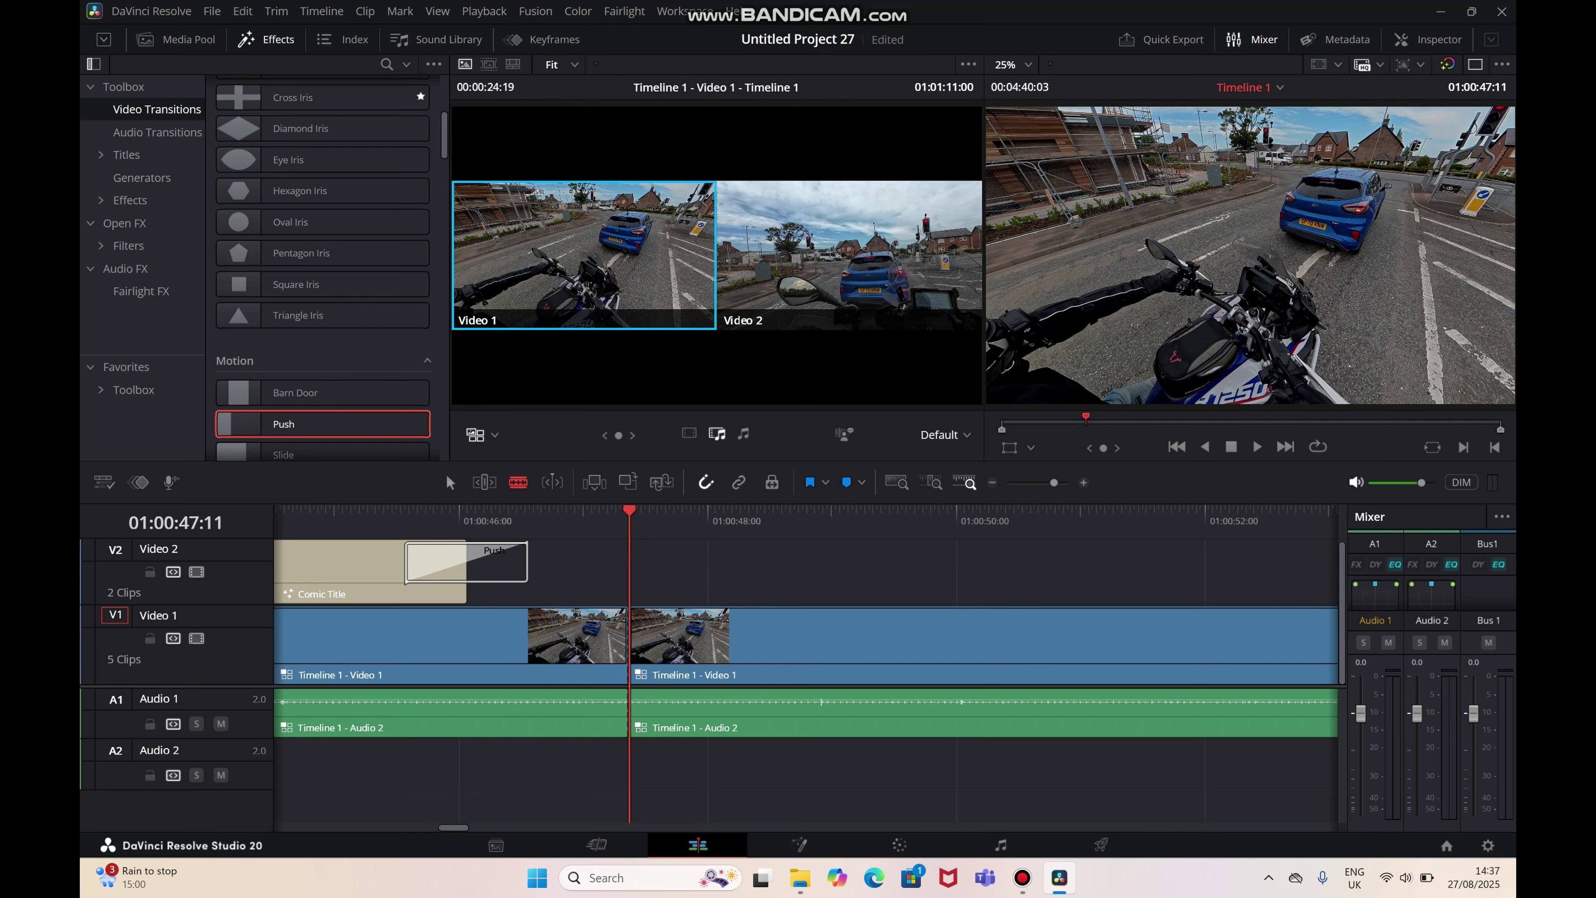
# Delete the waiting-at-the-lights section between the cuts at 01:00:47:11 and 01:01:12:00.
pyautogui.press('a')
pyautogui.click(880, 643)
pyautogui.rightClick(893, 643)
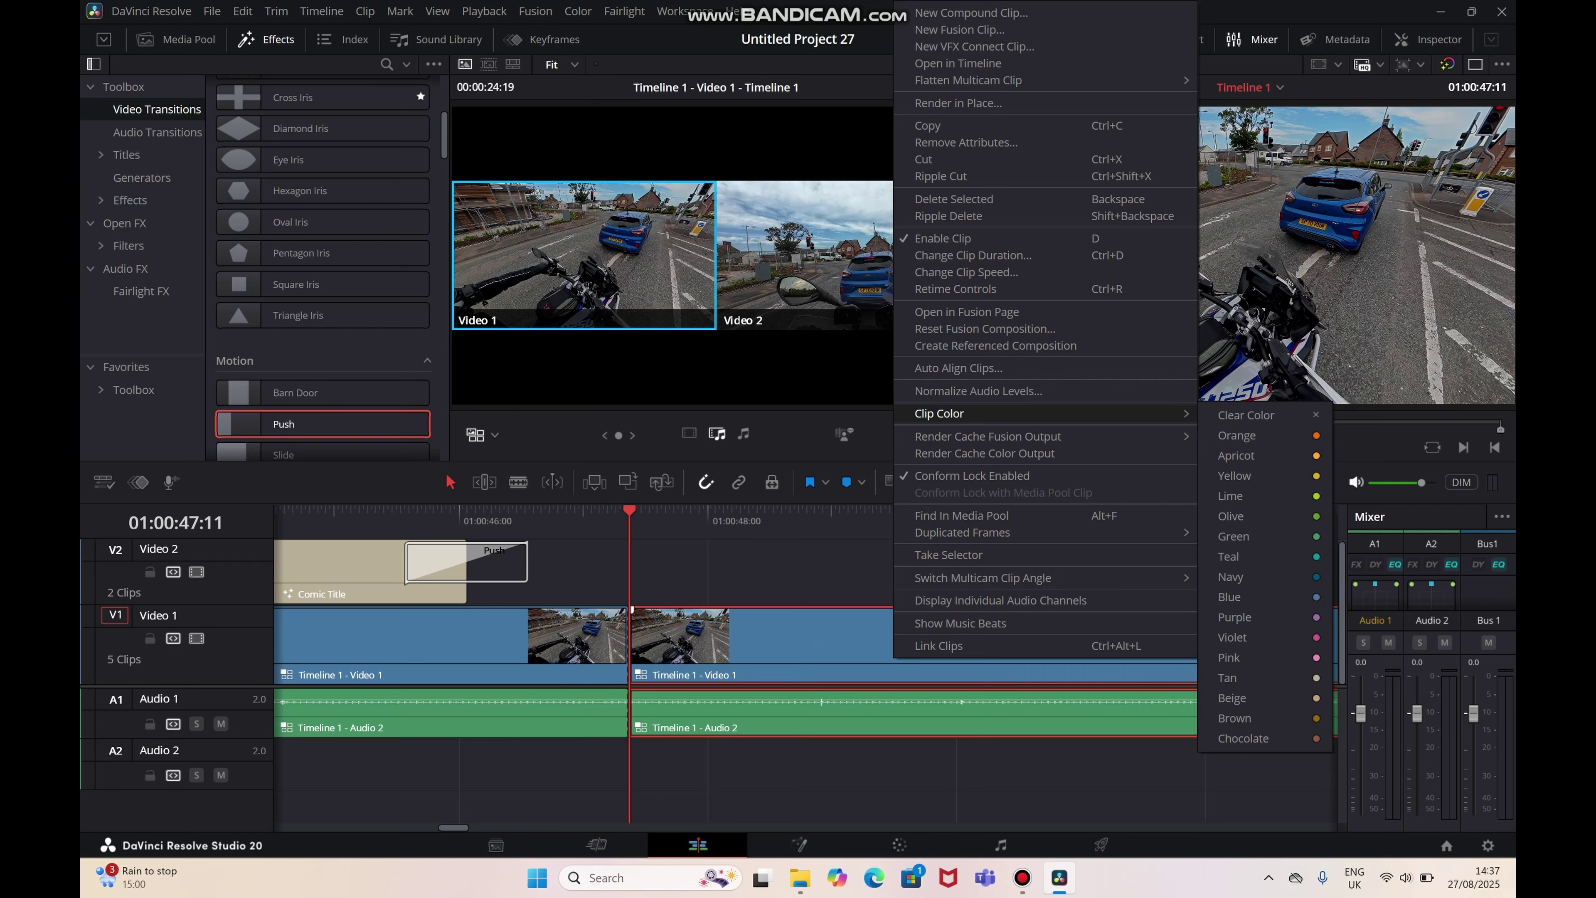
pyautogui.click(954, 199)
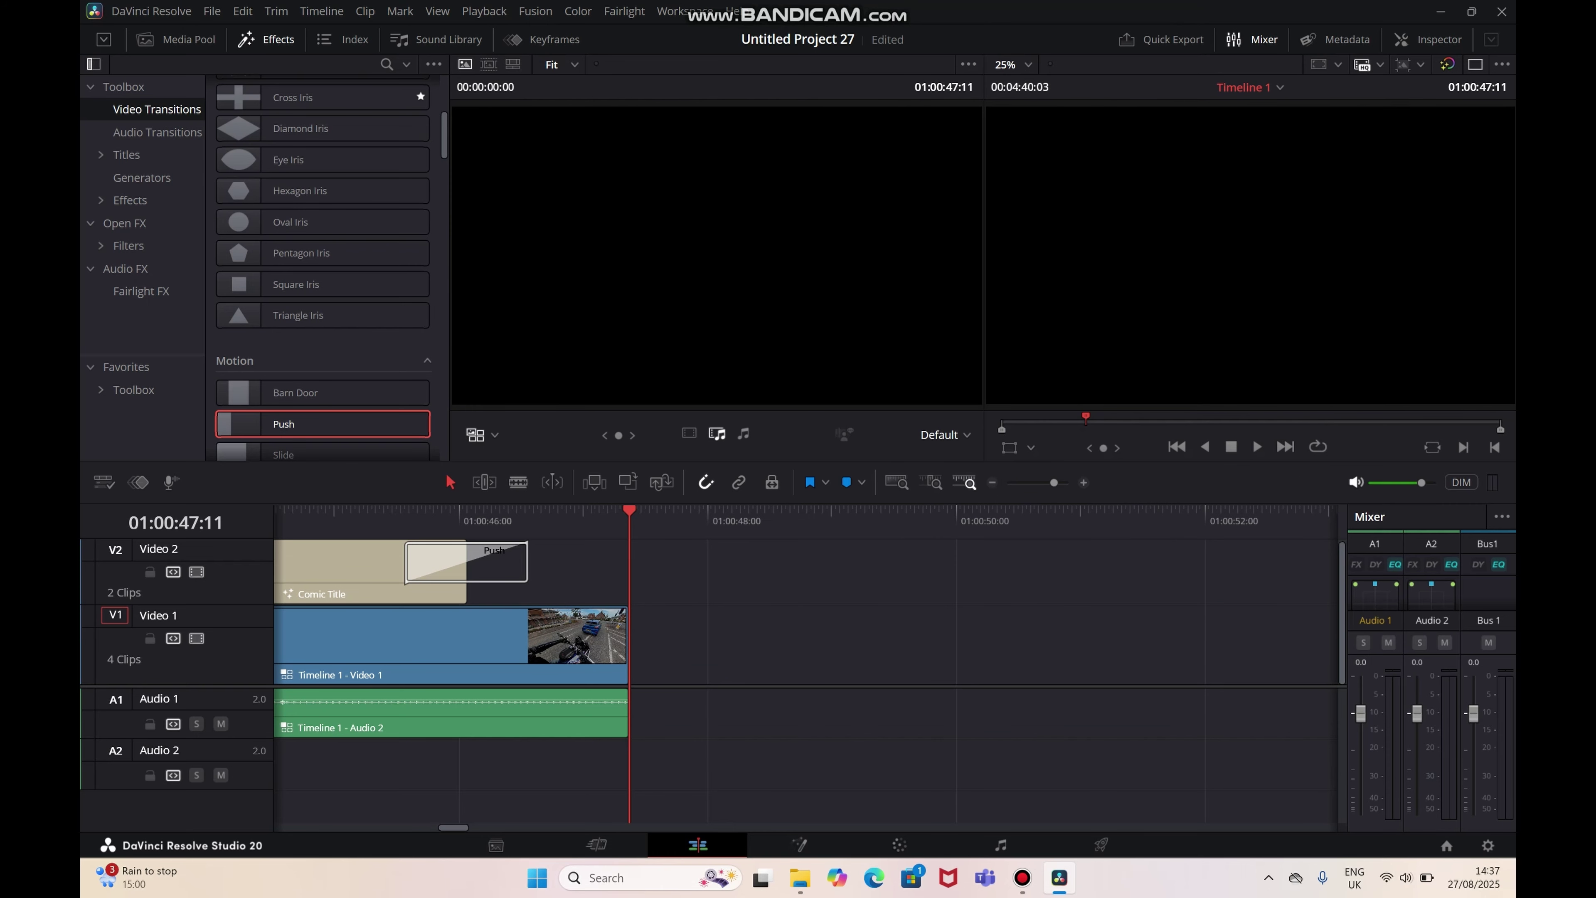
# Close the gap by moving the remaining video and audio clips back against the cut at 01:00:47:11.
pyautogui.hscroll(10, 805, 660)
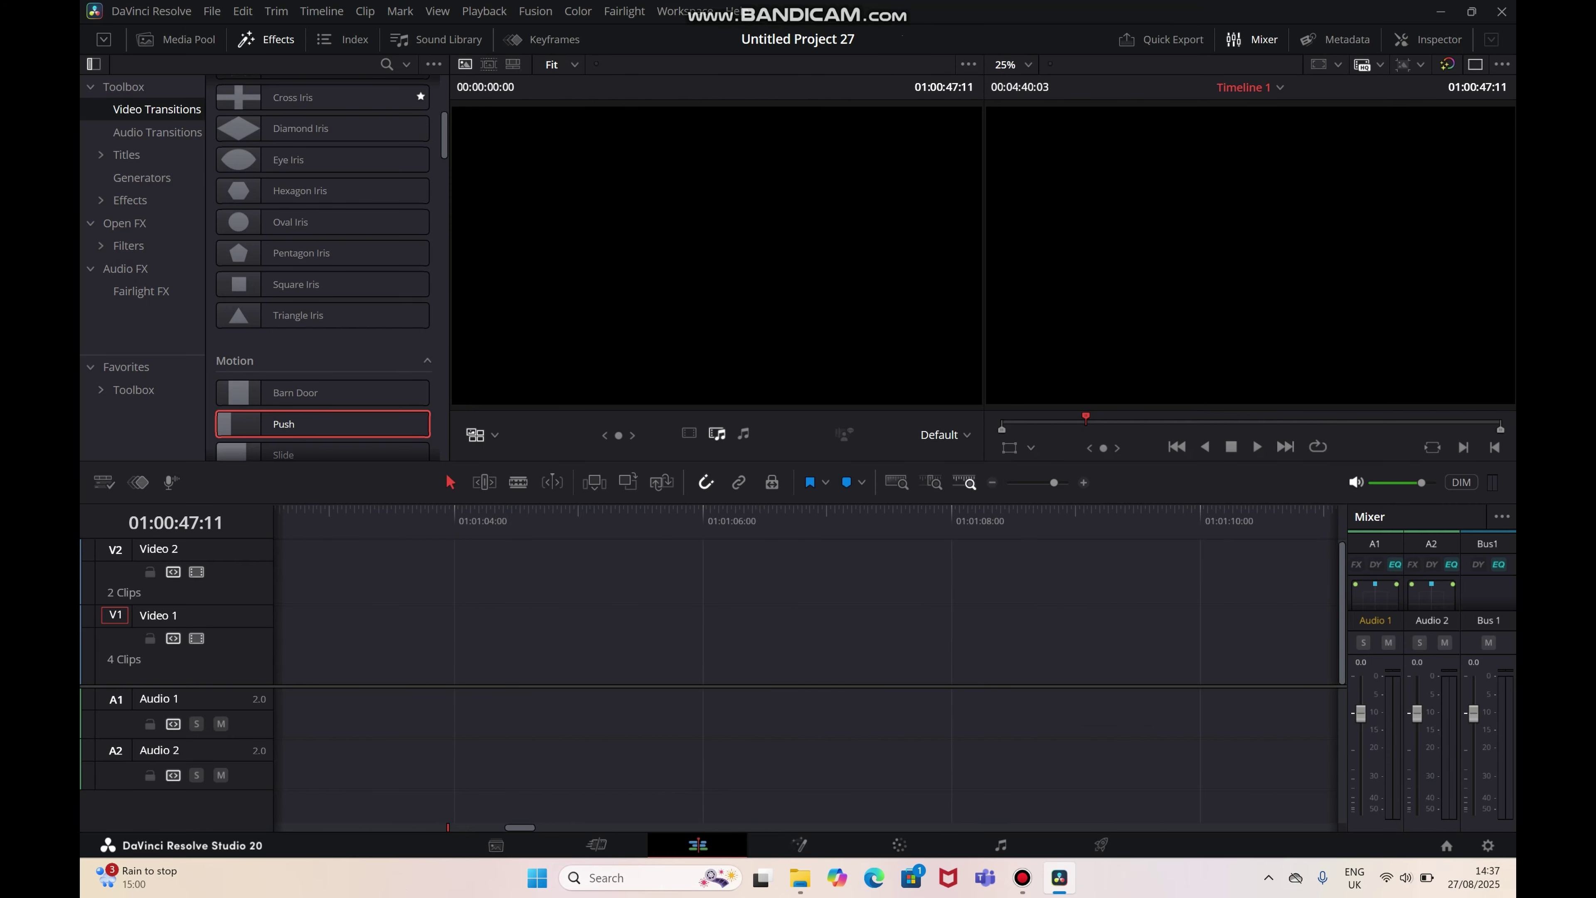
pyautogui.hotkey('ctrl', '=')
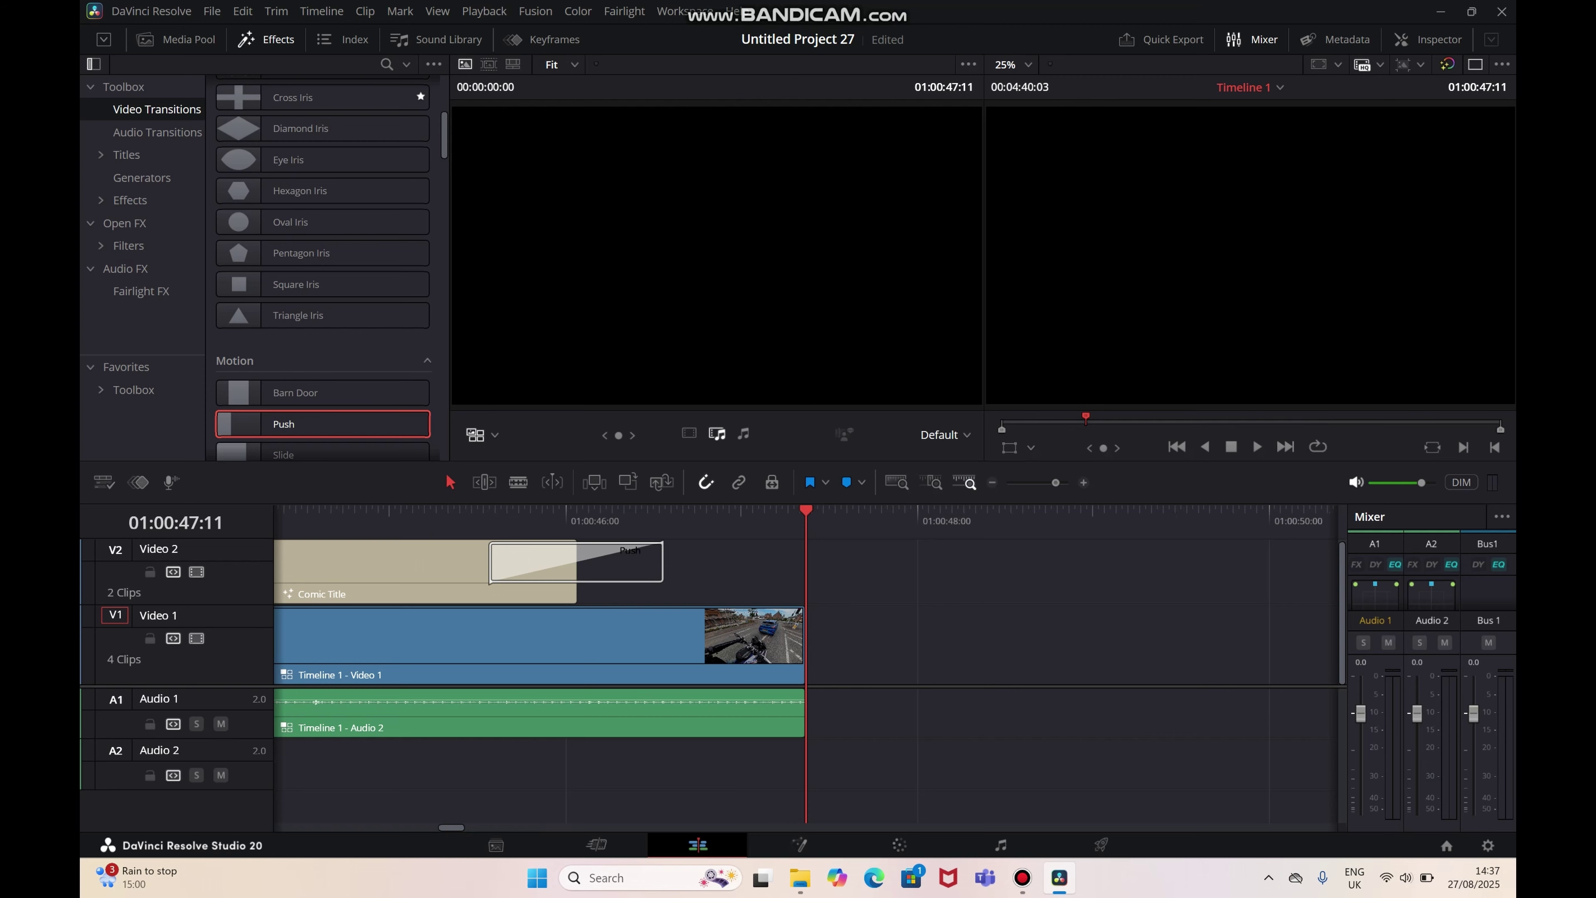
pyautogui.hotkey('ctrl', '-')
pyautogui.hotkey('ctrl', '-')
pyautogui.hotkey('ctrl', '-')
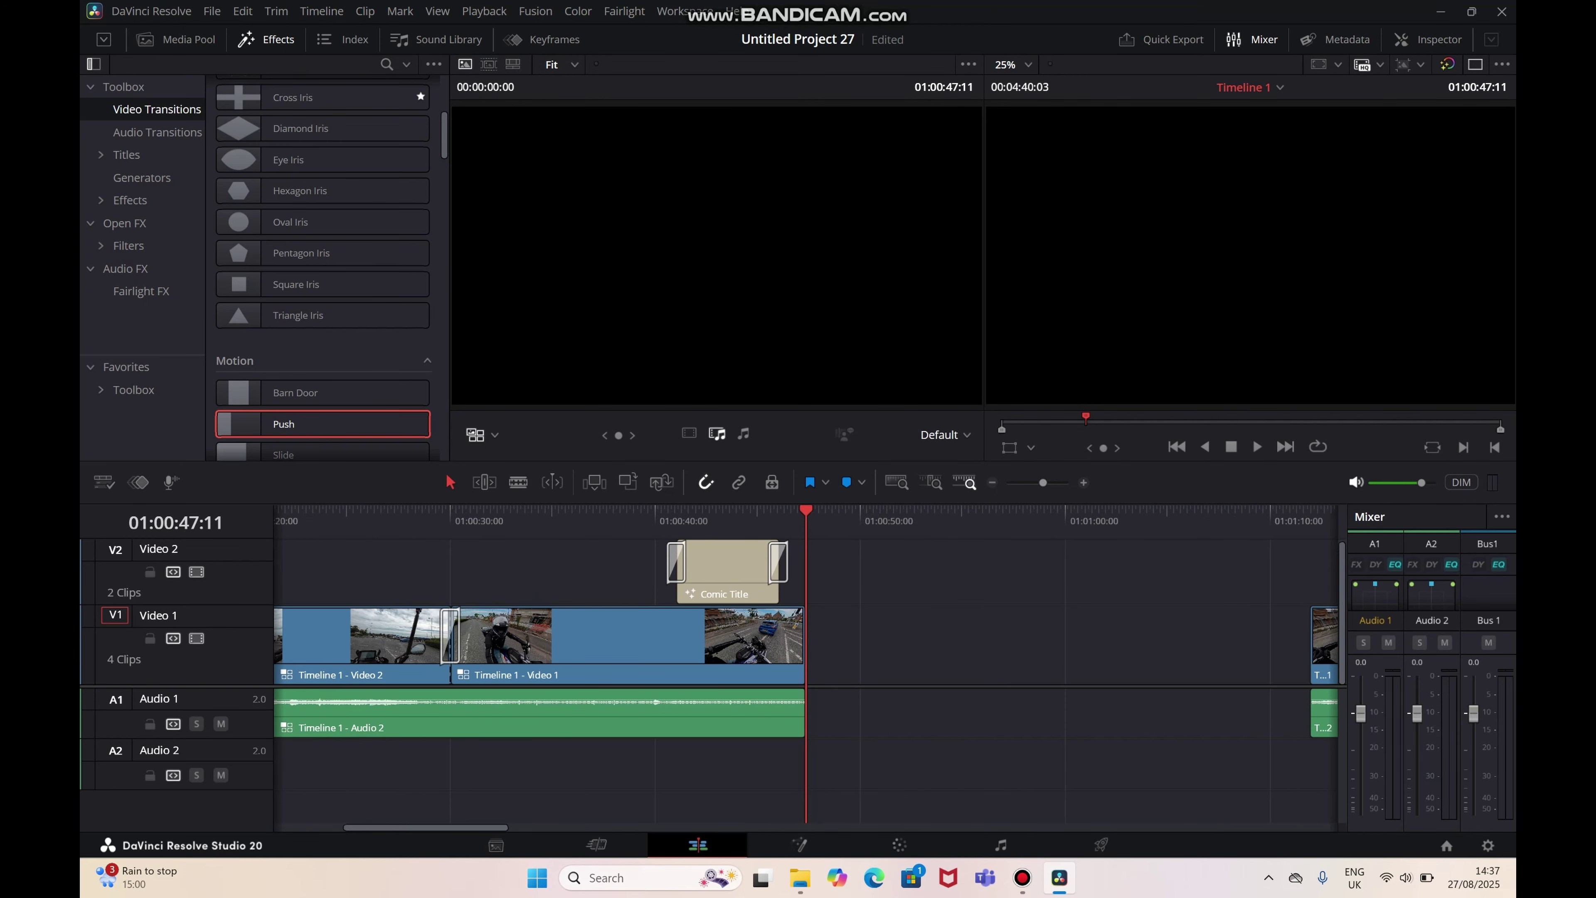
pyautogui.moveTo(1316, 774); pyautogui.dragTo(794, 647)
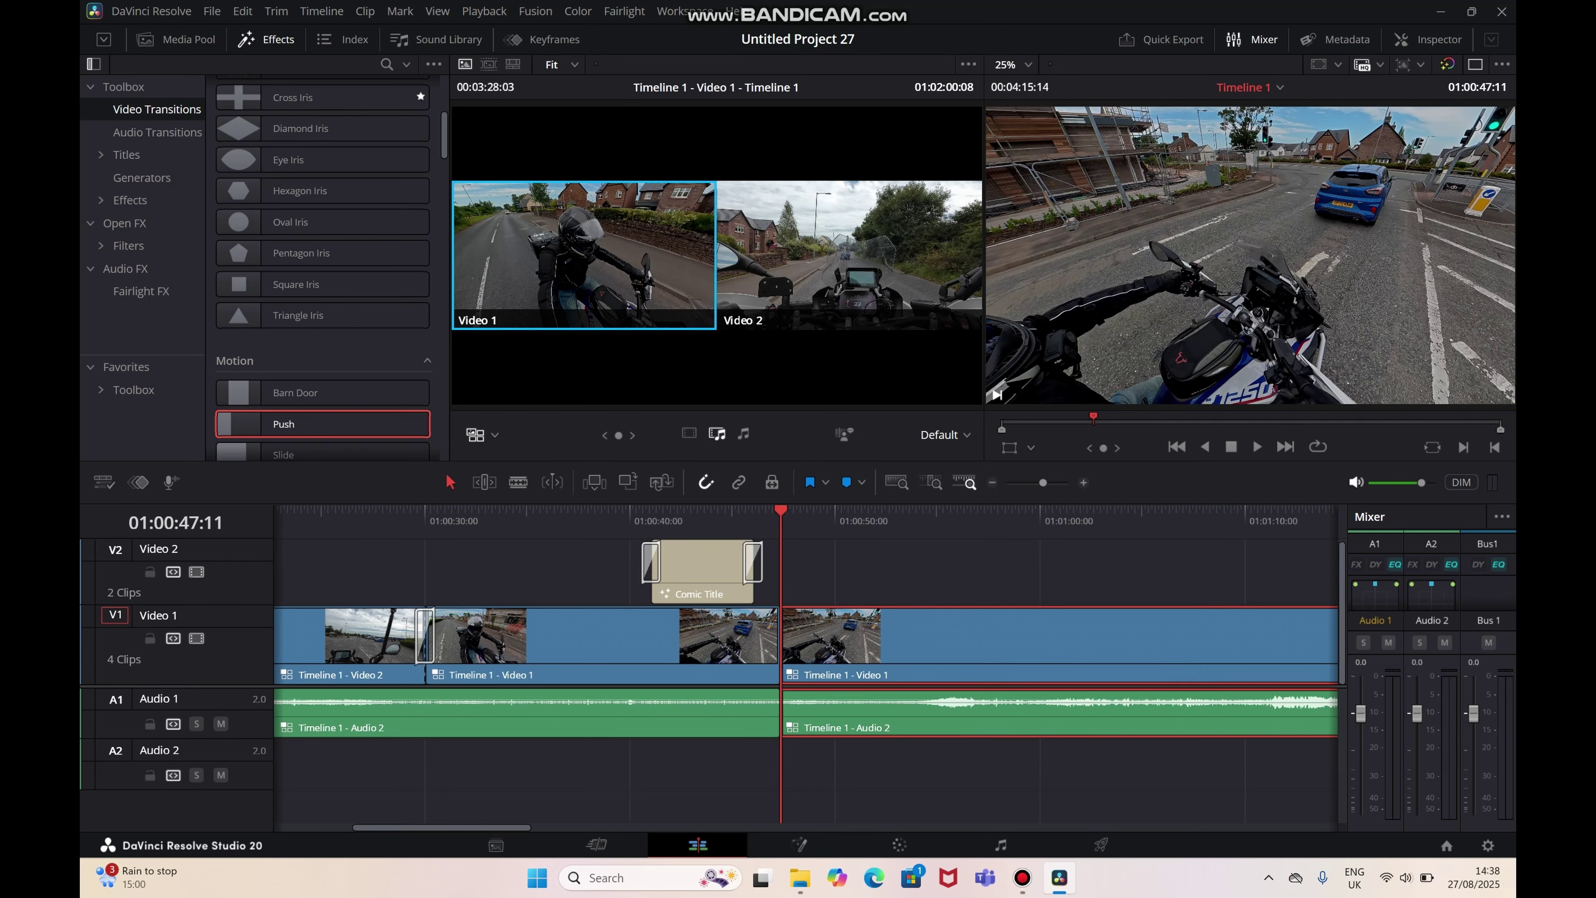
# Add a Dip To Color Dissolve transition to the video cut at 01:00:47:11.
pyautogui.scroll(5, 323, 264)
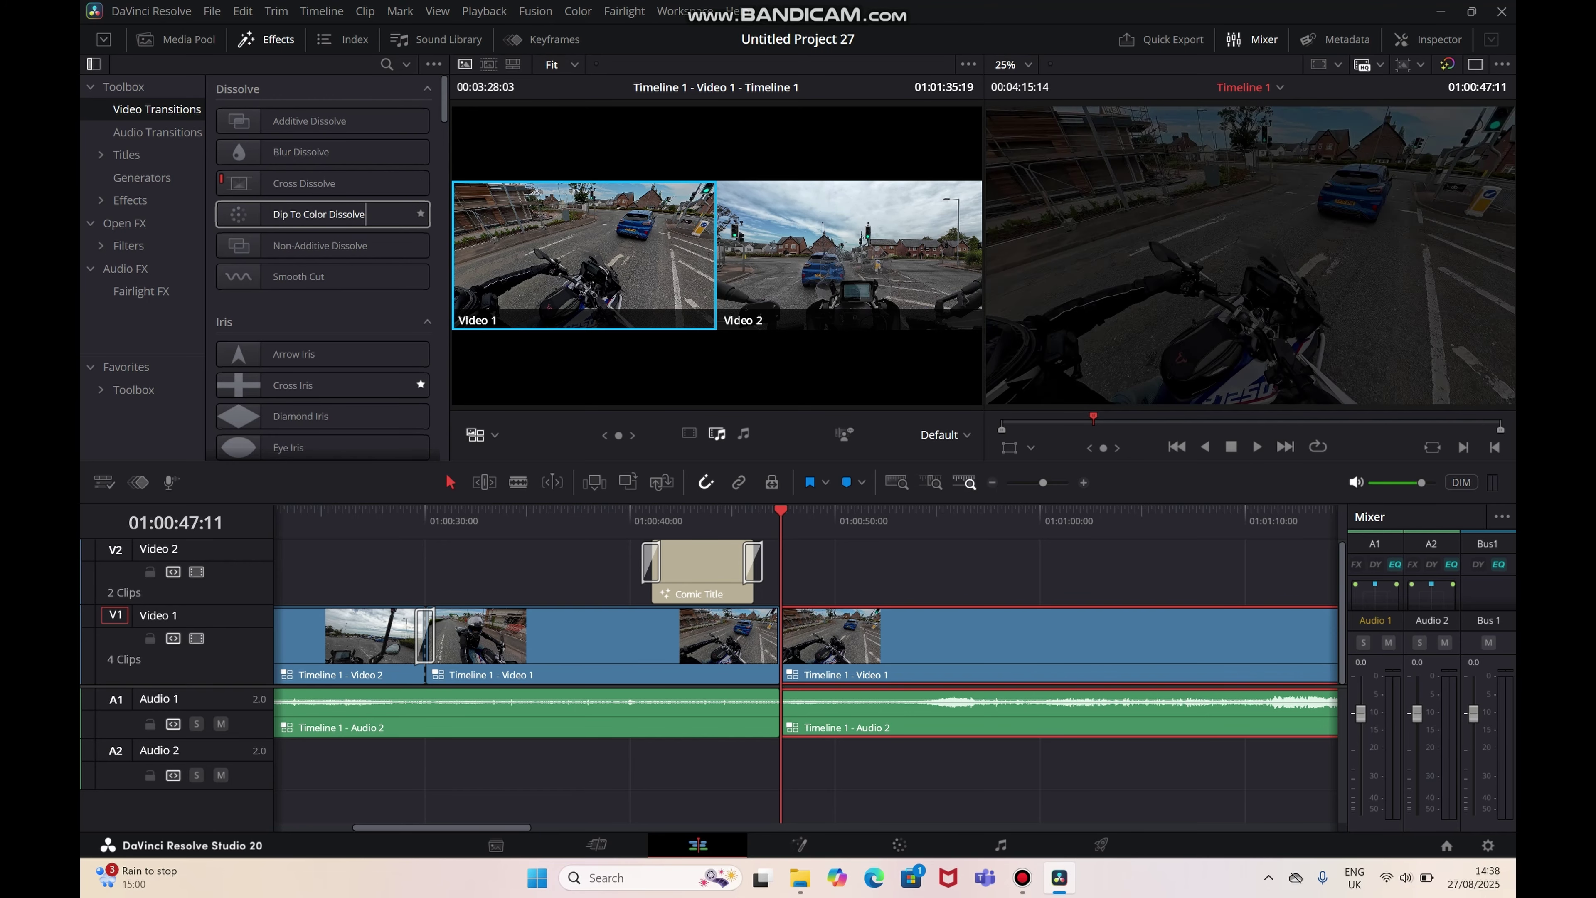
pyautogui.moveTo(318, 214); pyautogui.dragTo(779, 648)
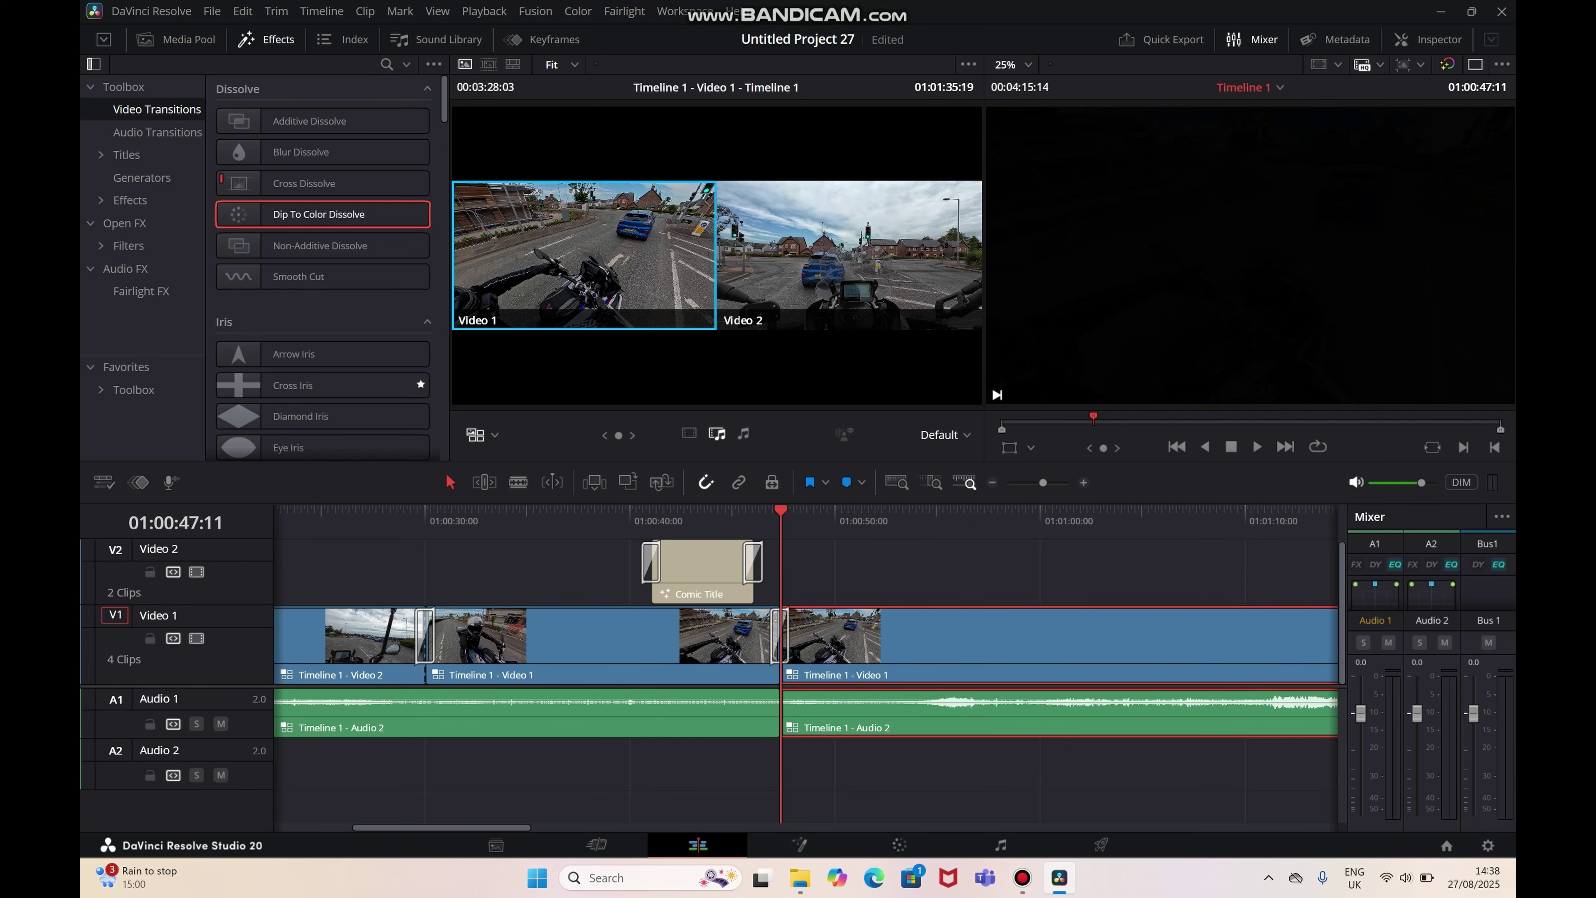
pyautogui.scroll(1, 699, 636)
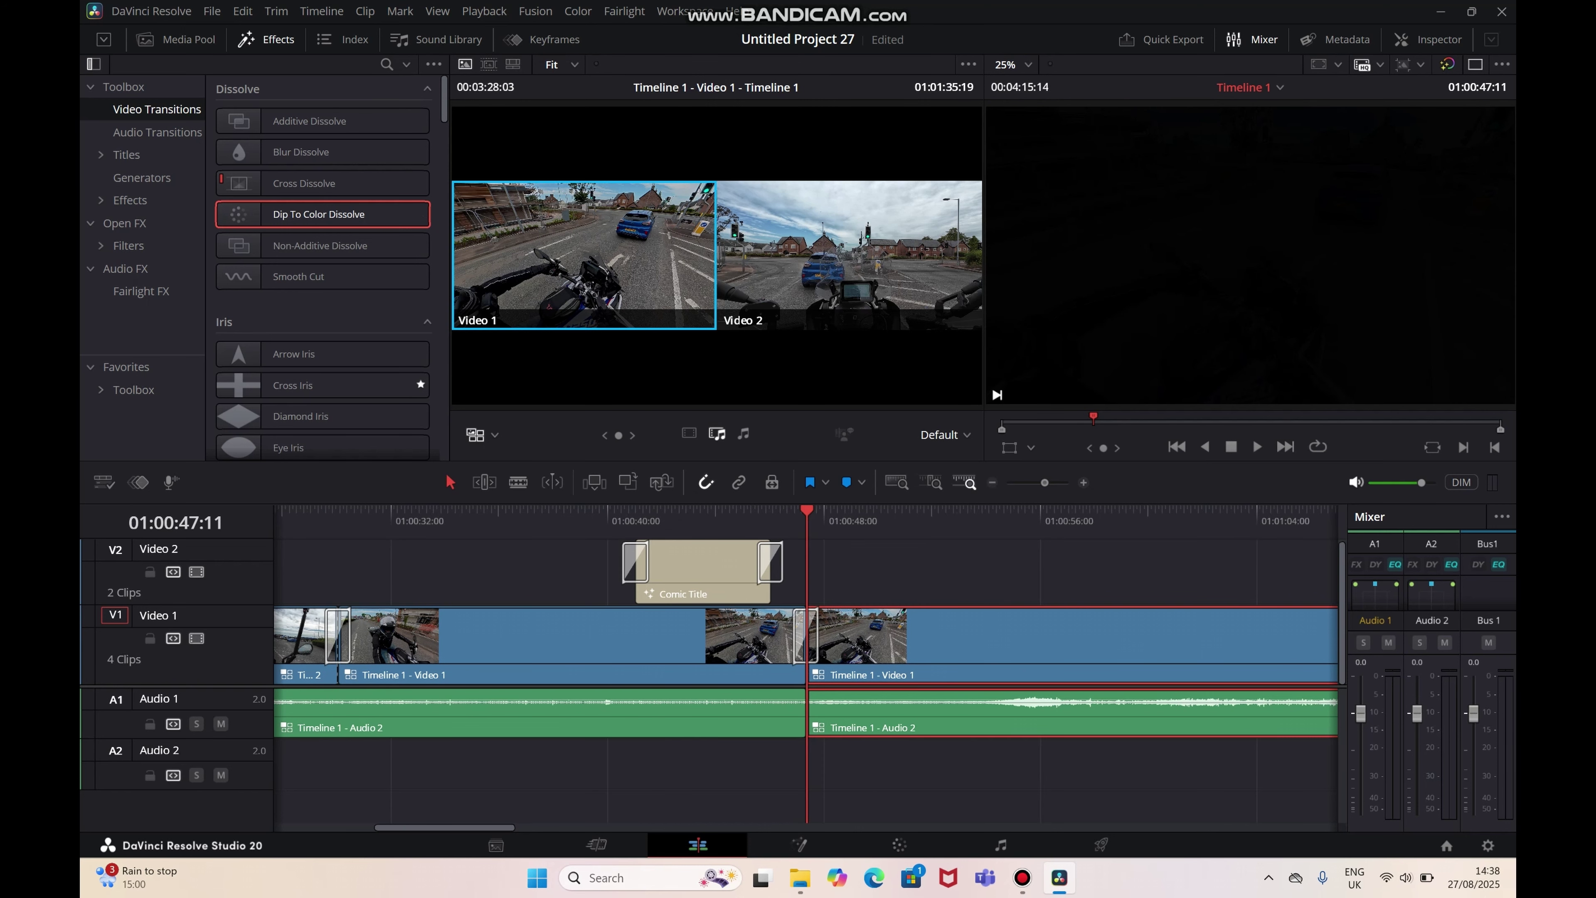
pyautogui.scroll(2, 698, 635)
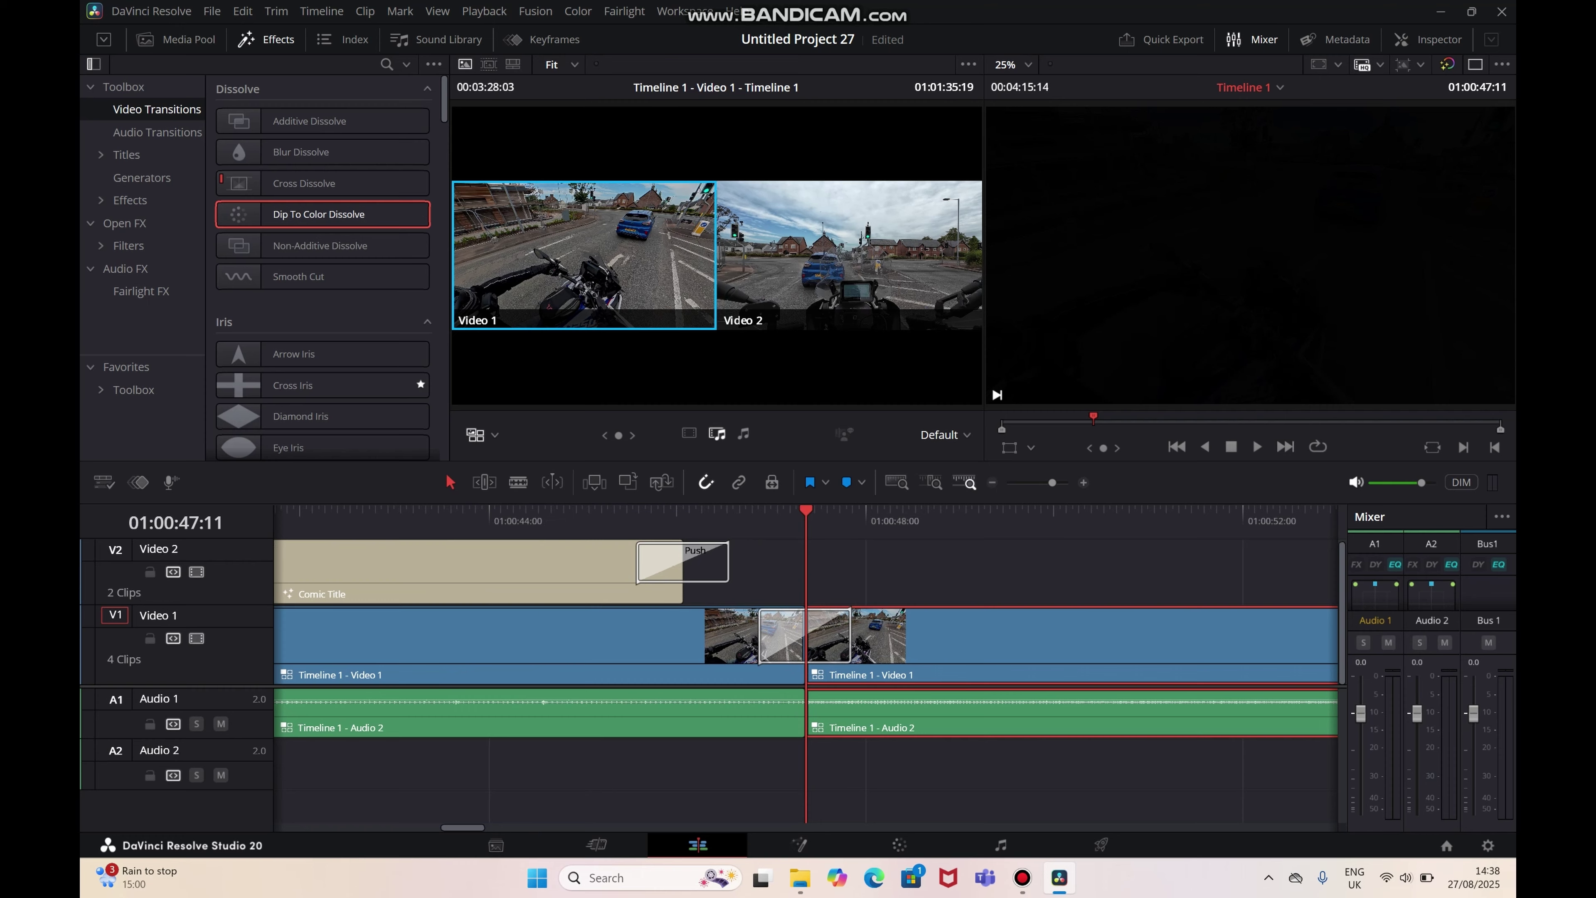
# Play the timeline from 01:00:43:06 through the new dissolve and switch the multicam angle to Video 2 at about 01:00:56.
pyautogui.hscroll(-3, 699, 636)
pyautogui.click(568, 512)
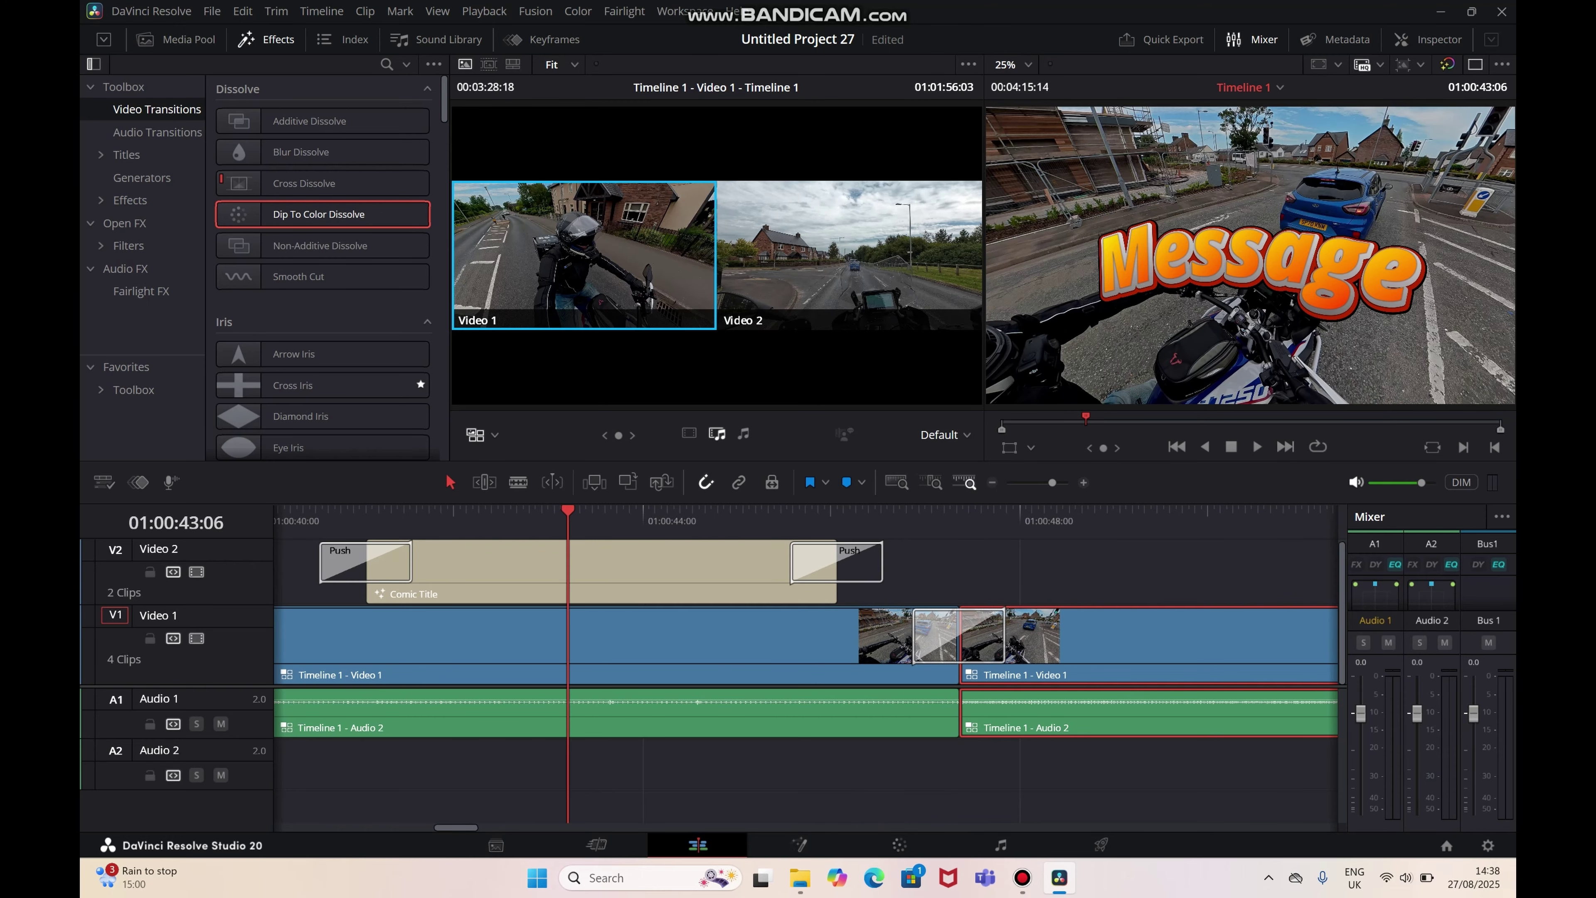
pyautogui.press('space')
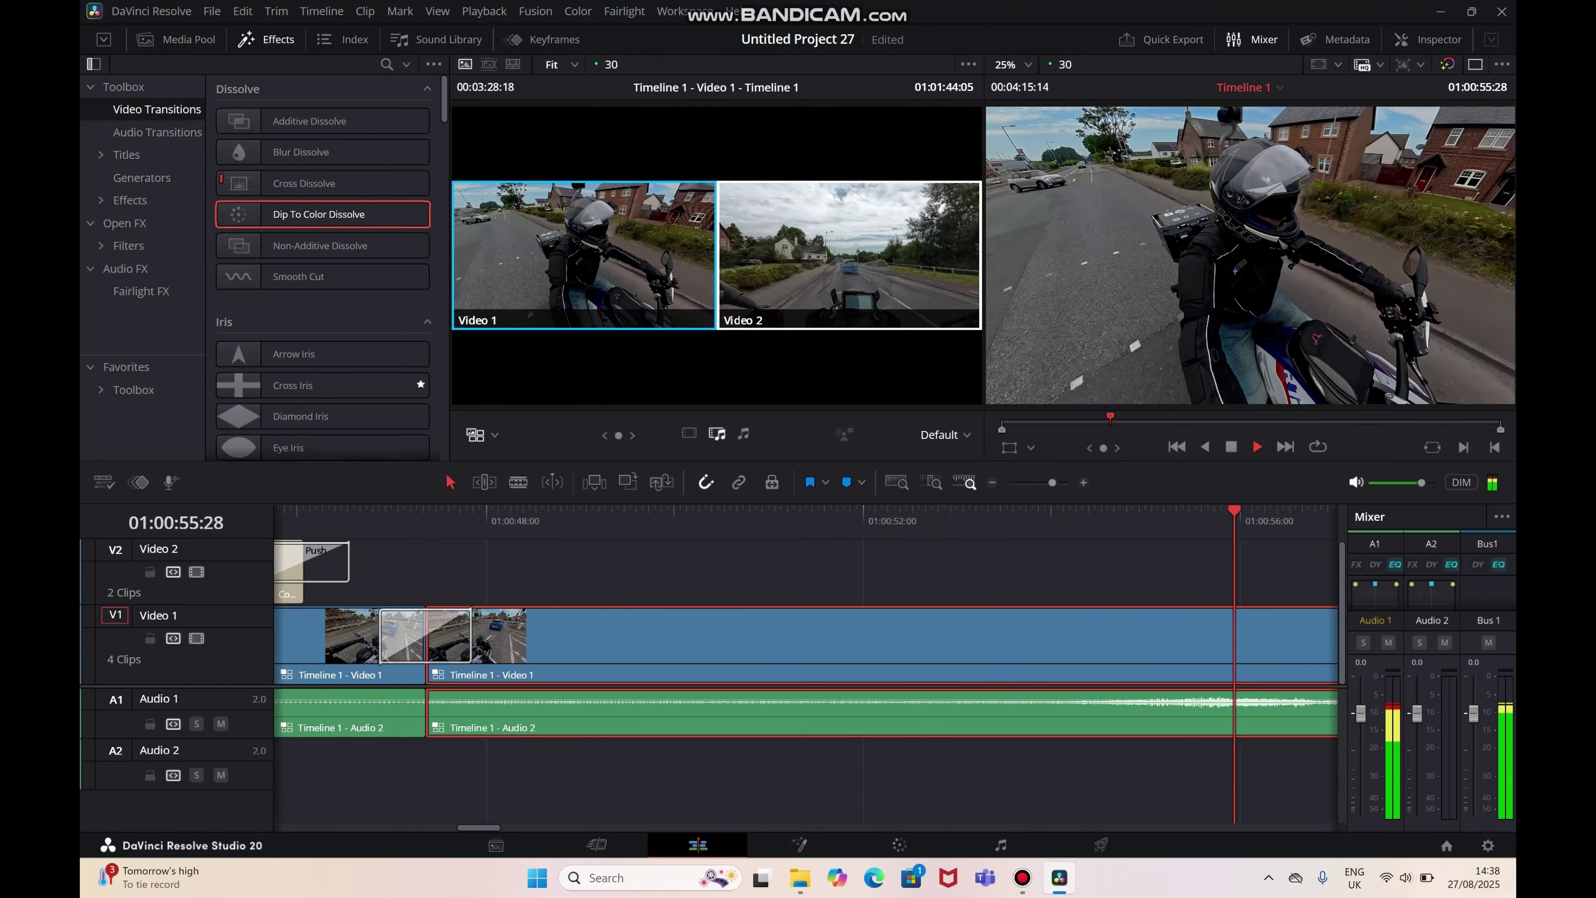
pyautogui.press('2')
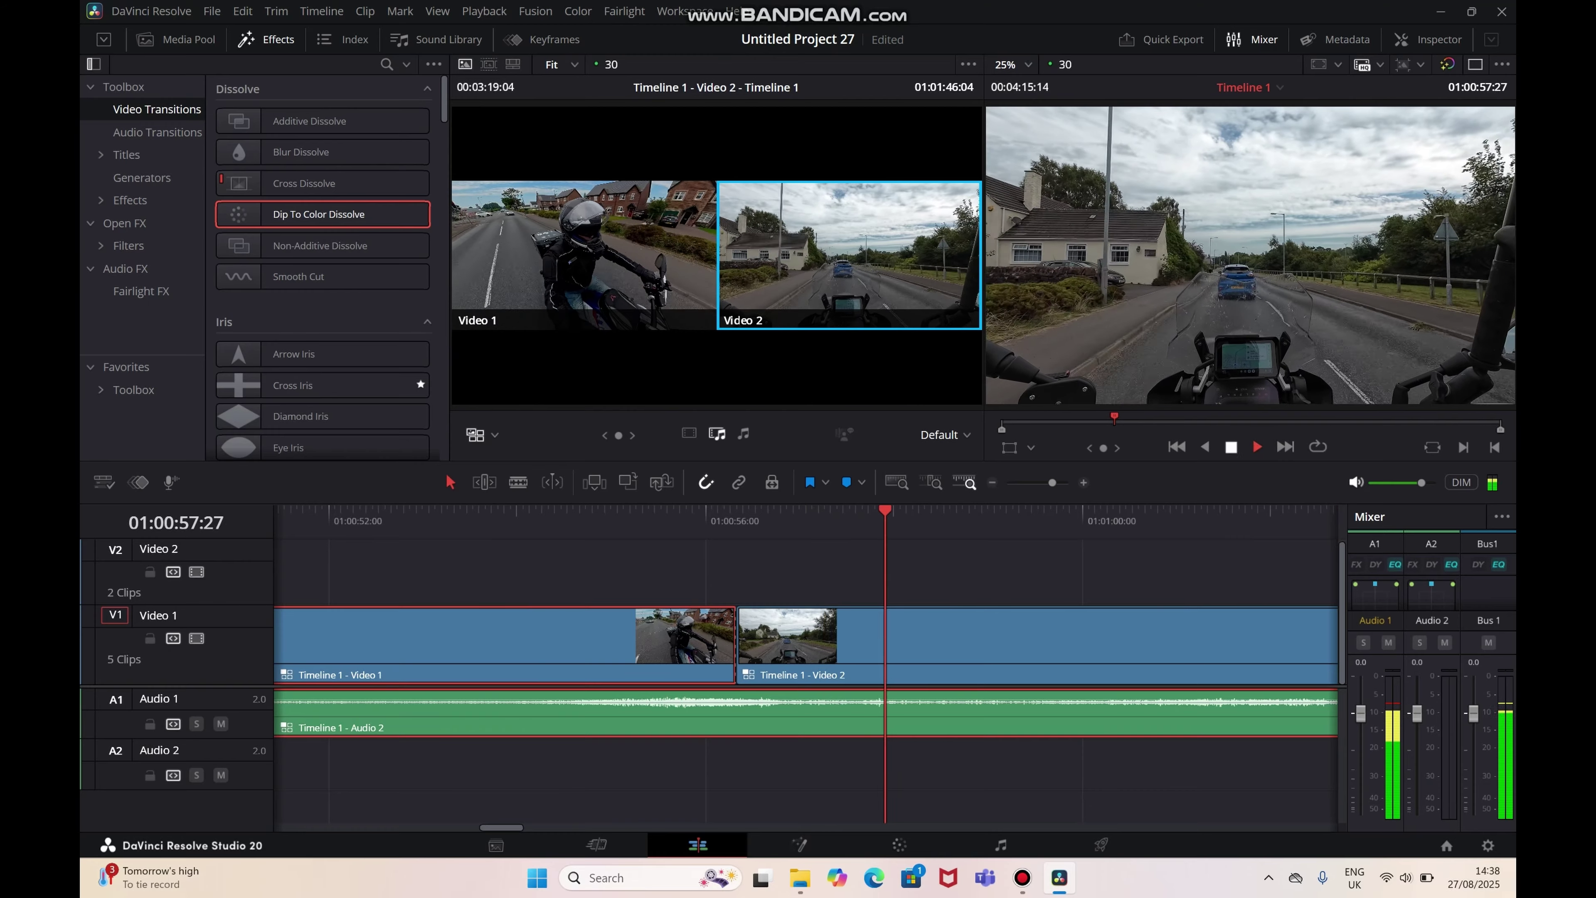
# Pause playback and add an Additive Dissolve at the cut where the angle changes to Video 2, at about 01:00:56.
pyautogui.press('space')
pyautogui.click(303, 121)
pyautogui.moveTo(303, 121); pyautogui.dragTo(737, 635)
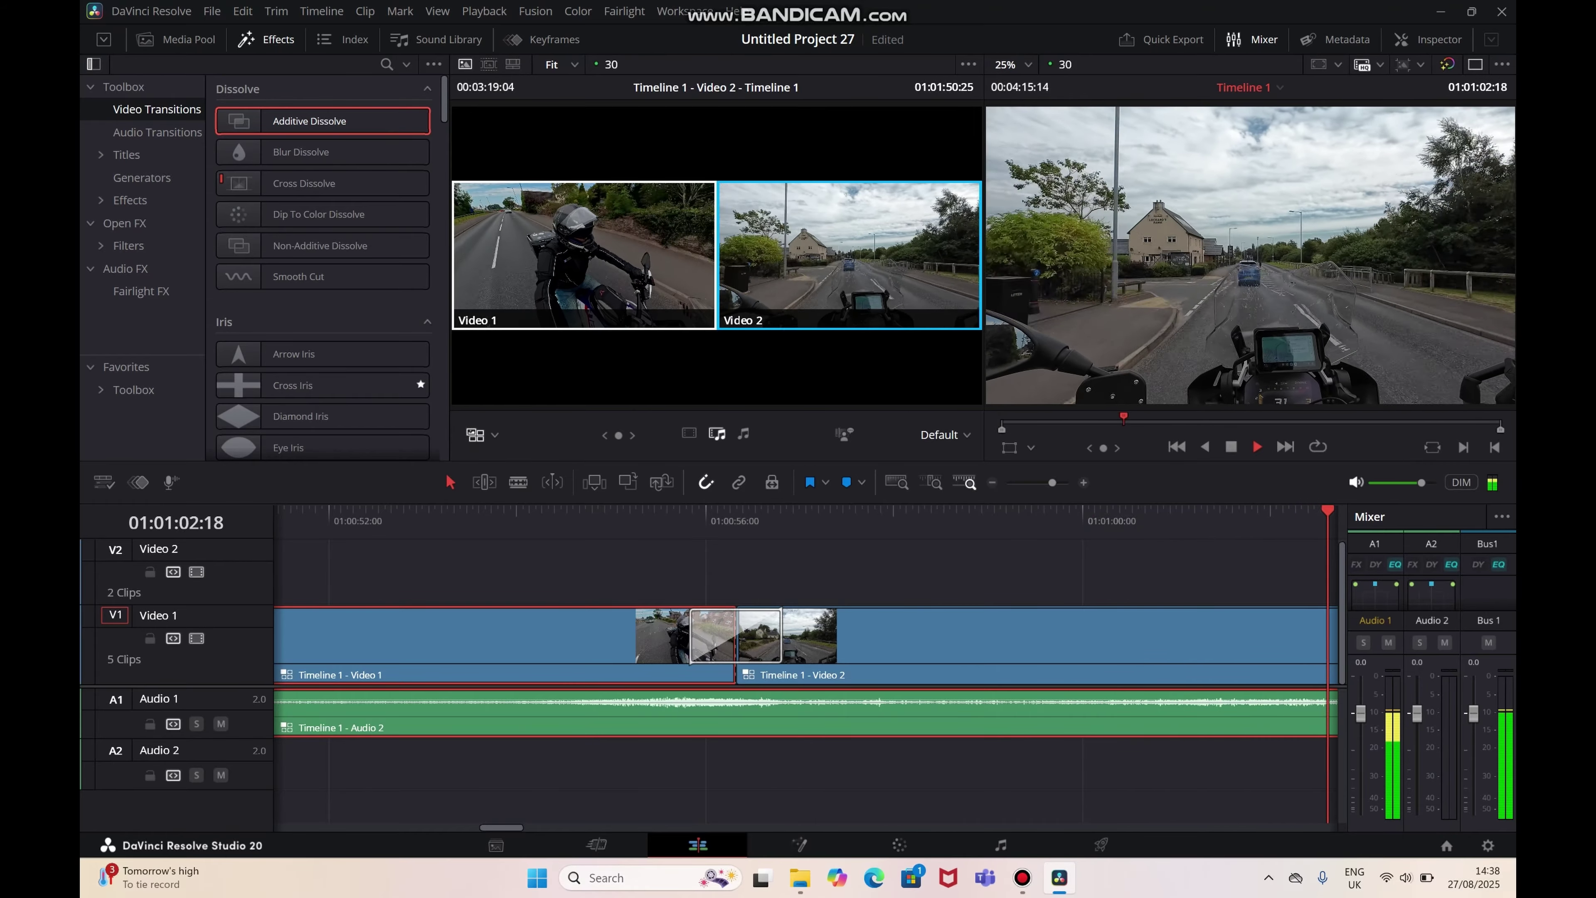
# Switch the multicam angle back to Video 1 at about 01:01:03 and add an Additive Dissolve at that cut.
pyautogui.press('1')
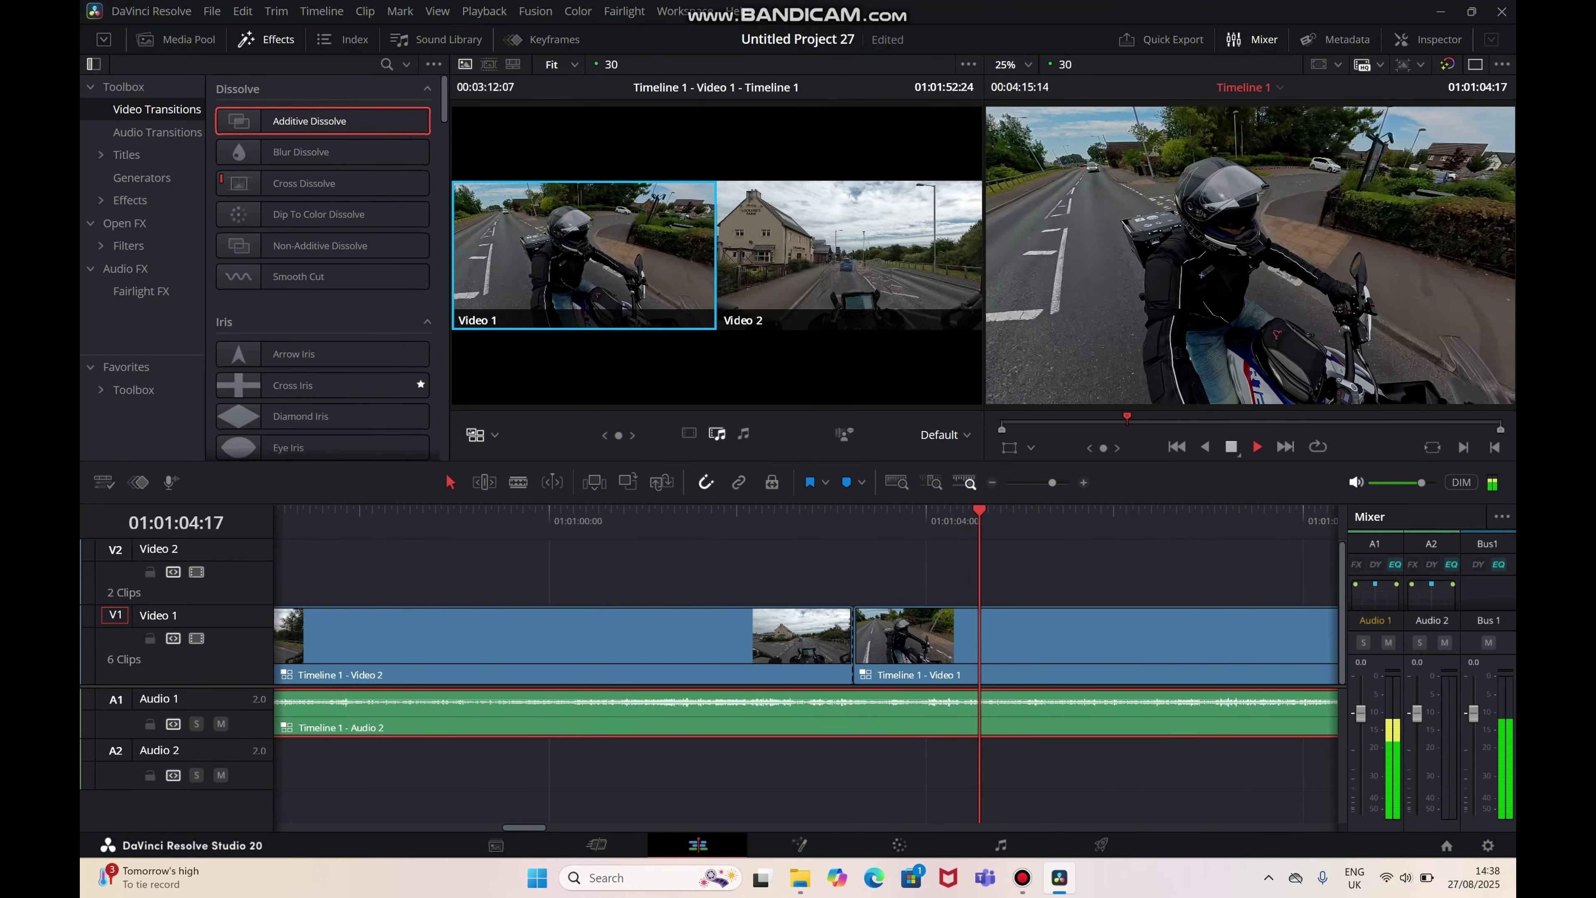
pyautogui.press('space')
pyautogui.moveTo(314, 121); pyautogui.dragTo(836, 651)
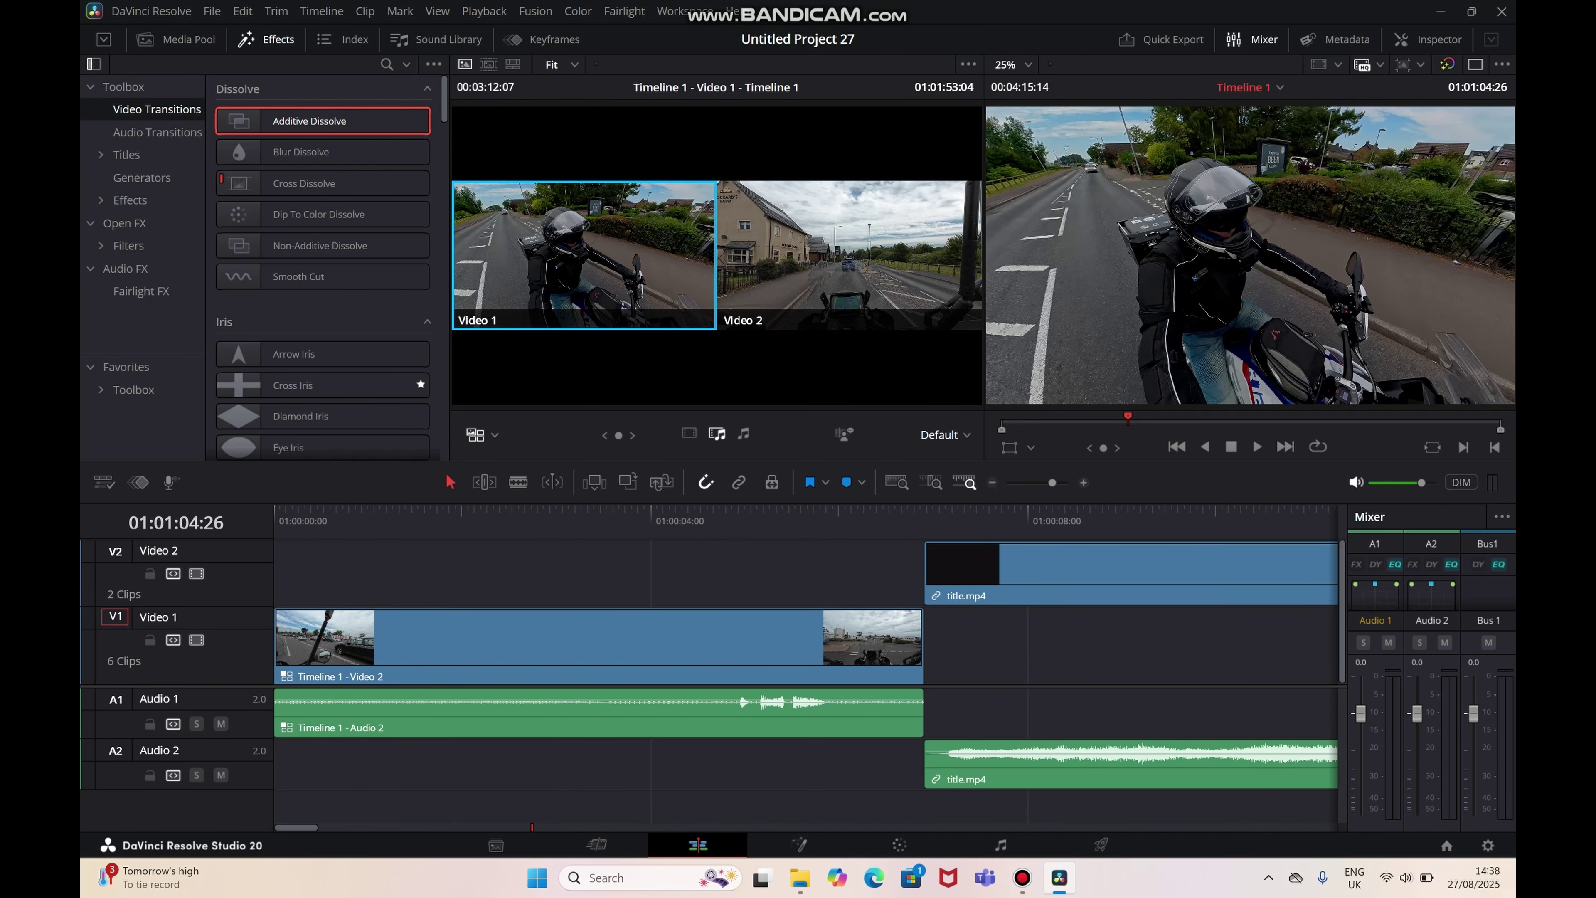
# Show the Inspector with a single viewer and play the whole edit from the start of the timeline to review it.
pyautogui.press('Home')
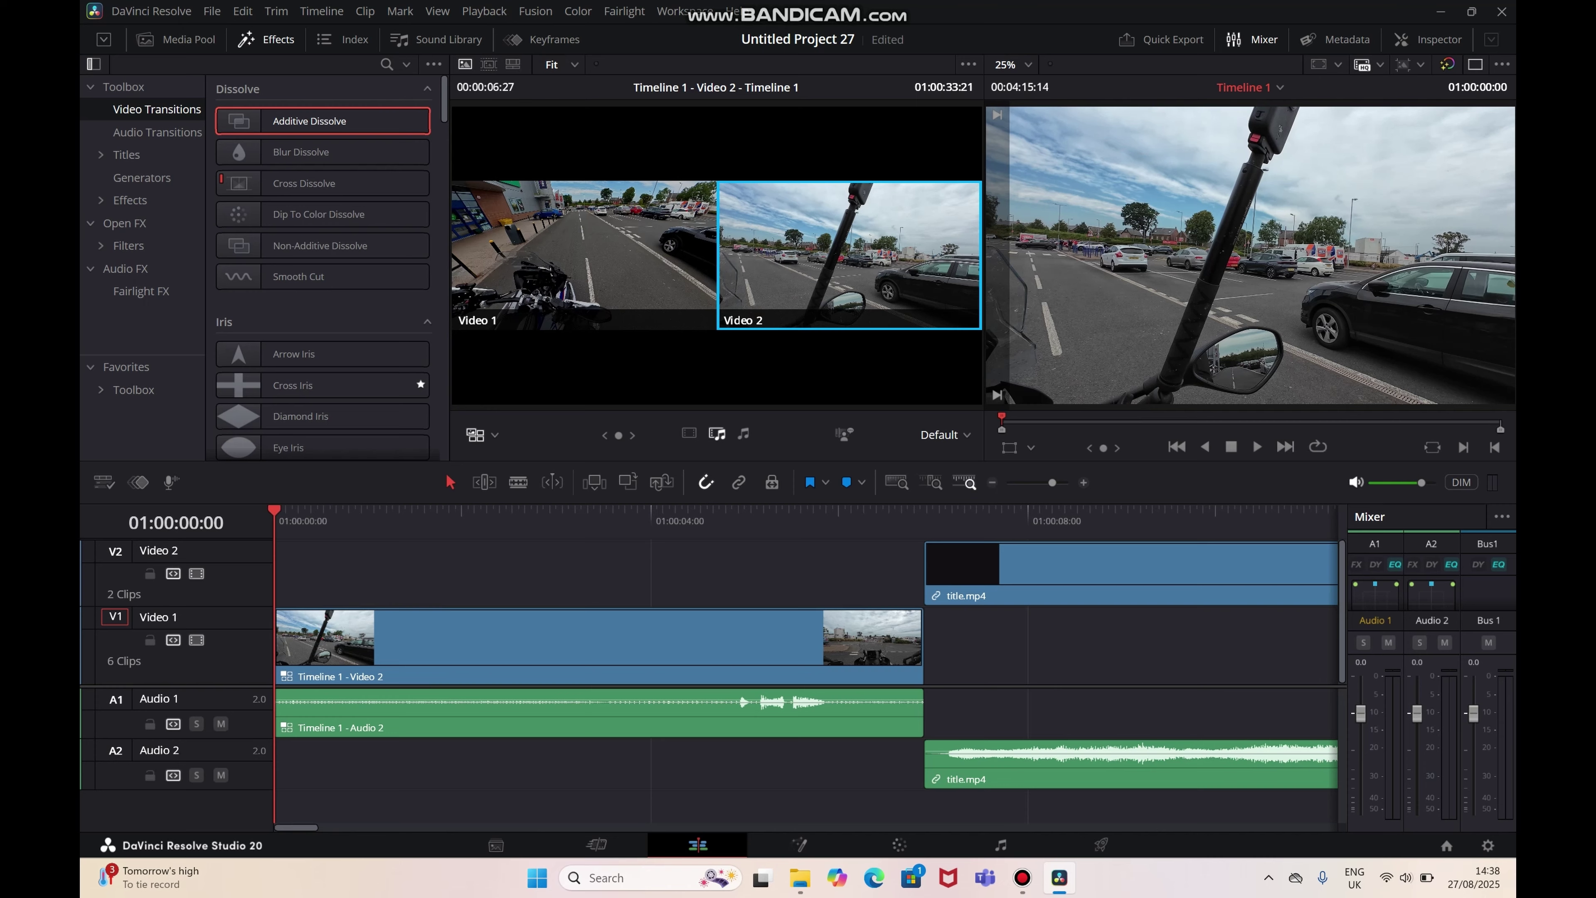
pyautogui.hotkey('ctrl', '9')
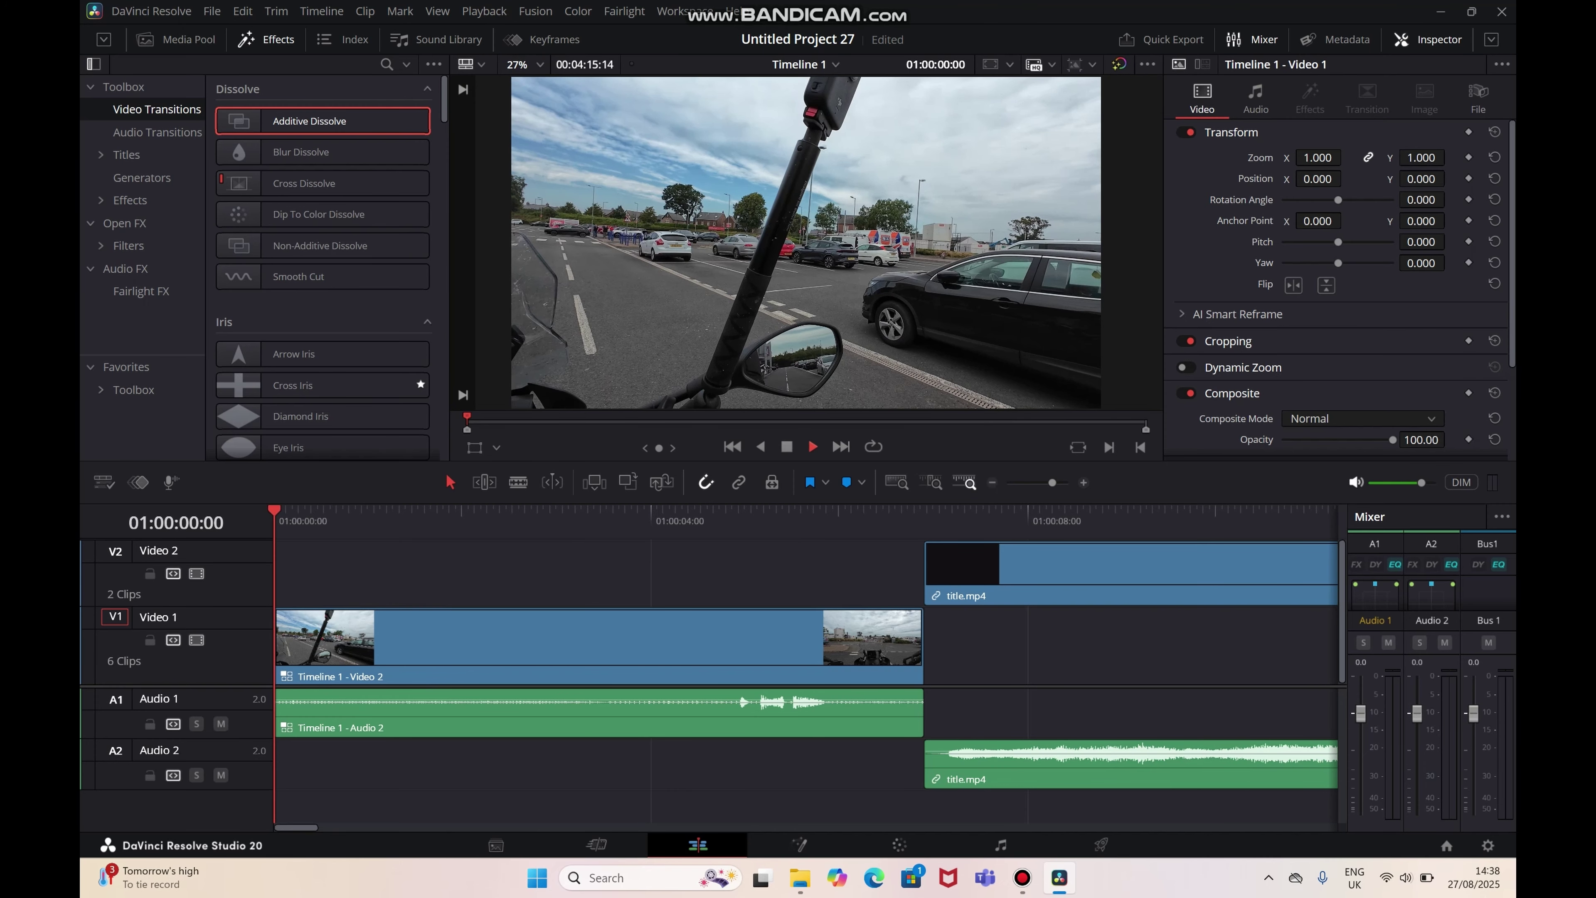
pyautogui.press('space')
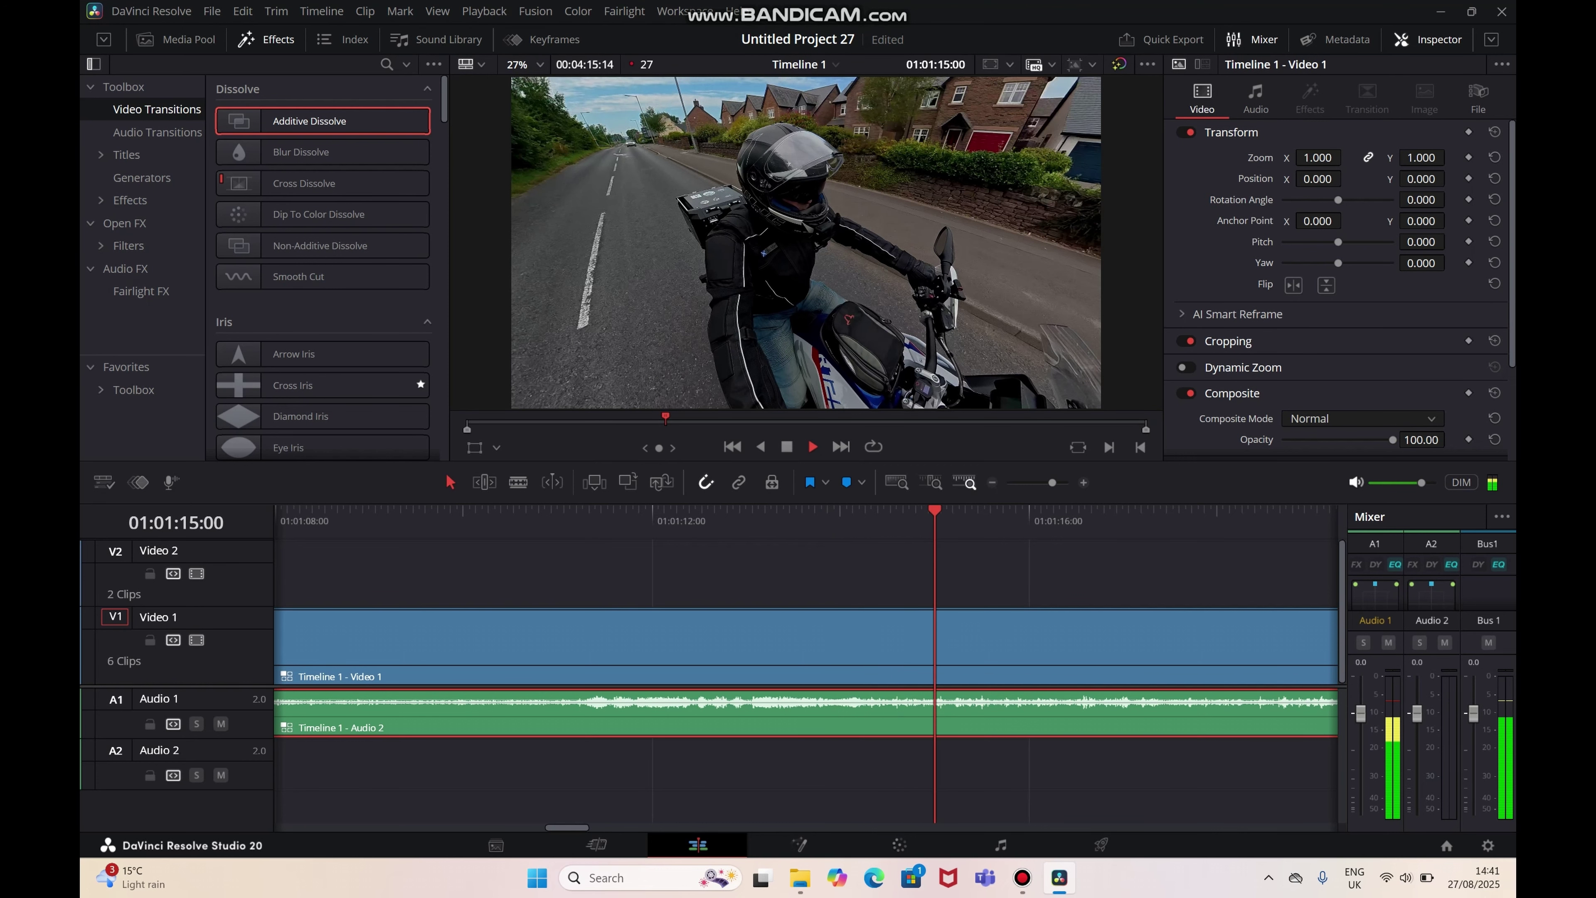
# Stop playback at 01:01:15:11 and split both the video and audio clips there.
pyautogui.press('space')
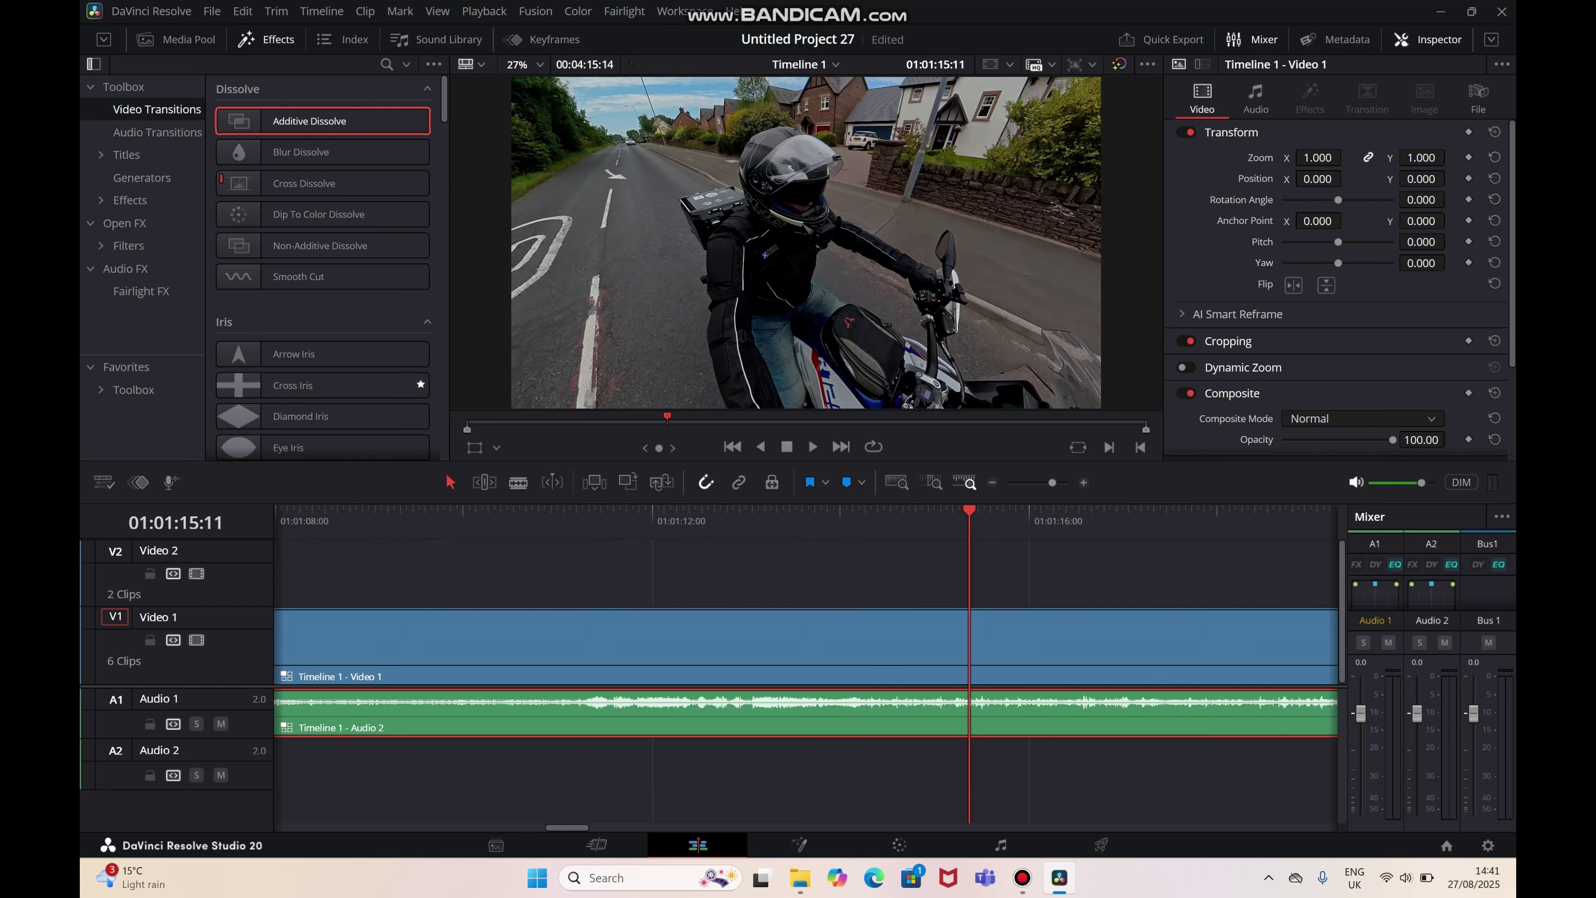
pyautogui.hotkey('ctrl', 'b')
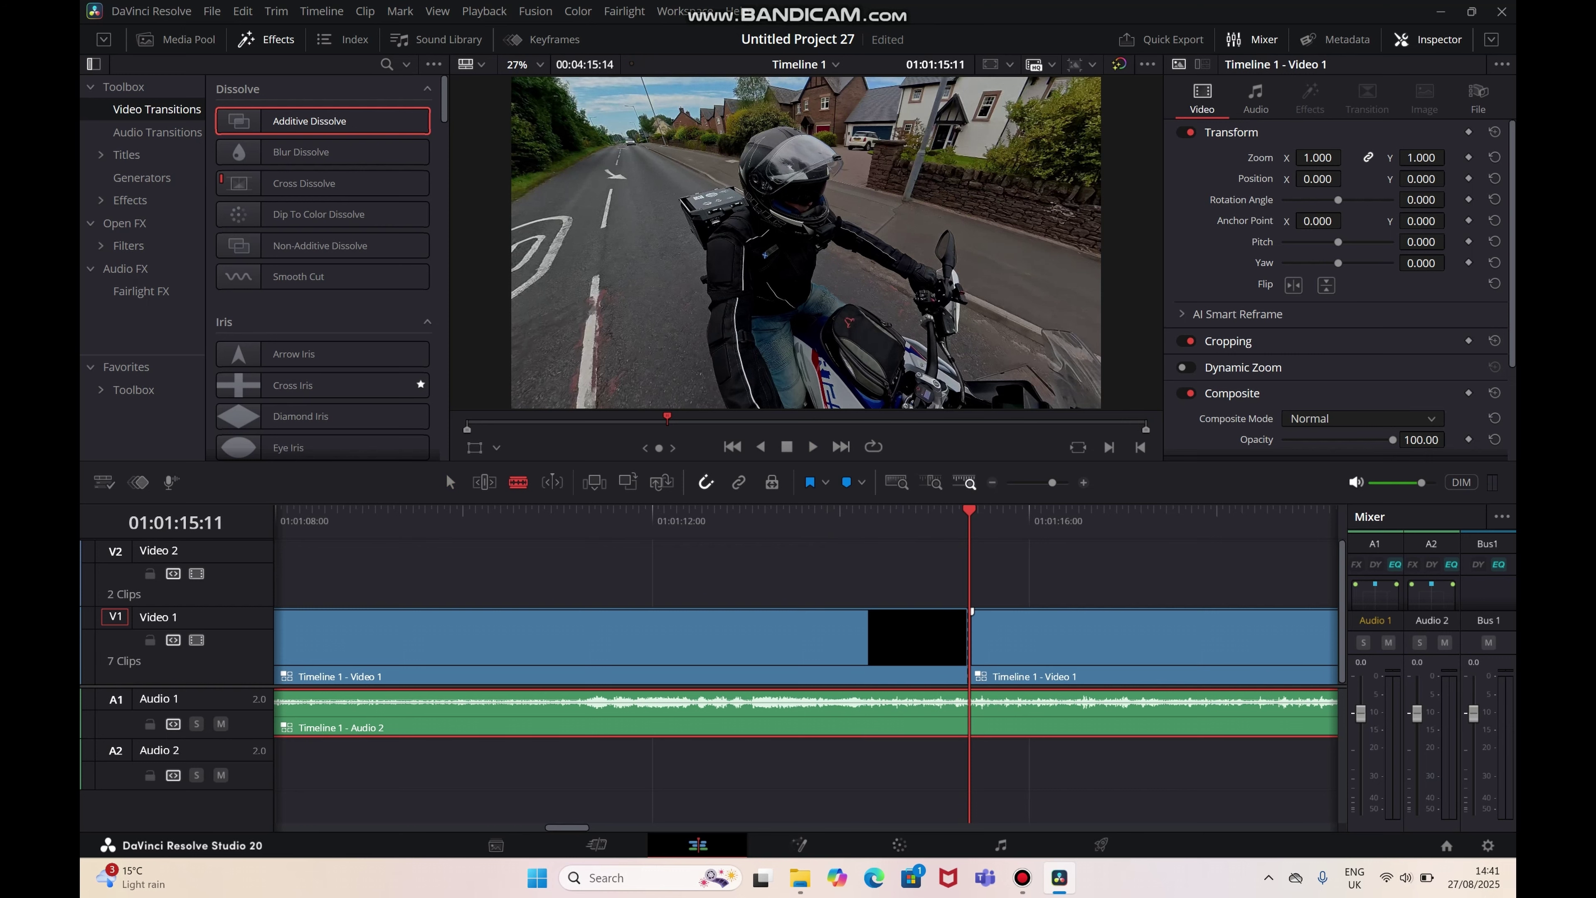
pyautogui.click(971, 717)
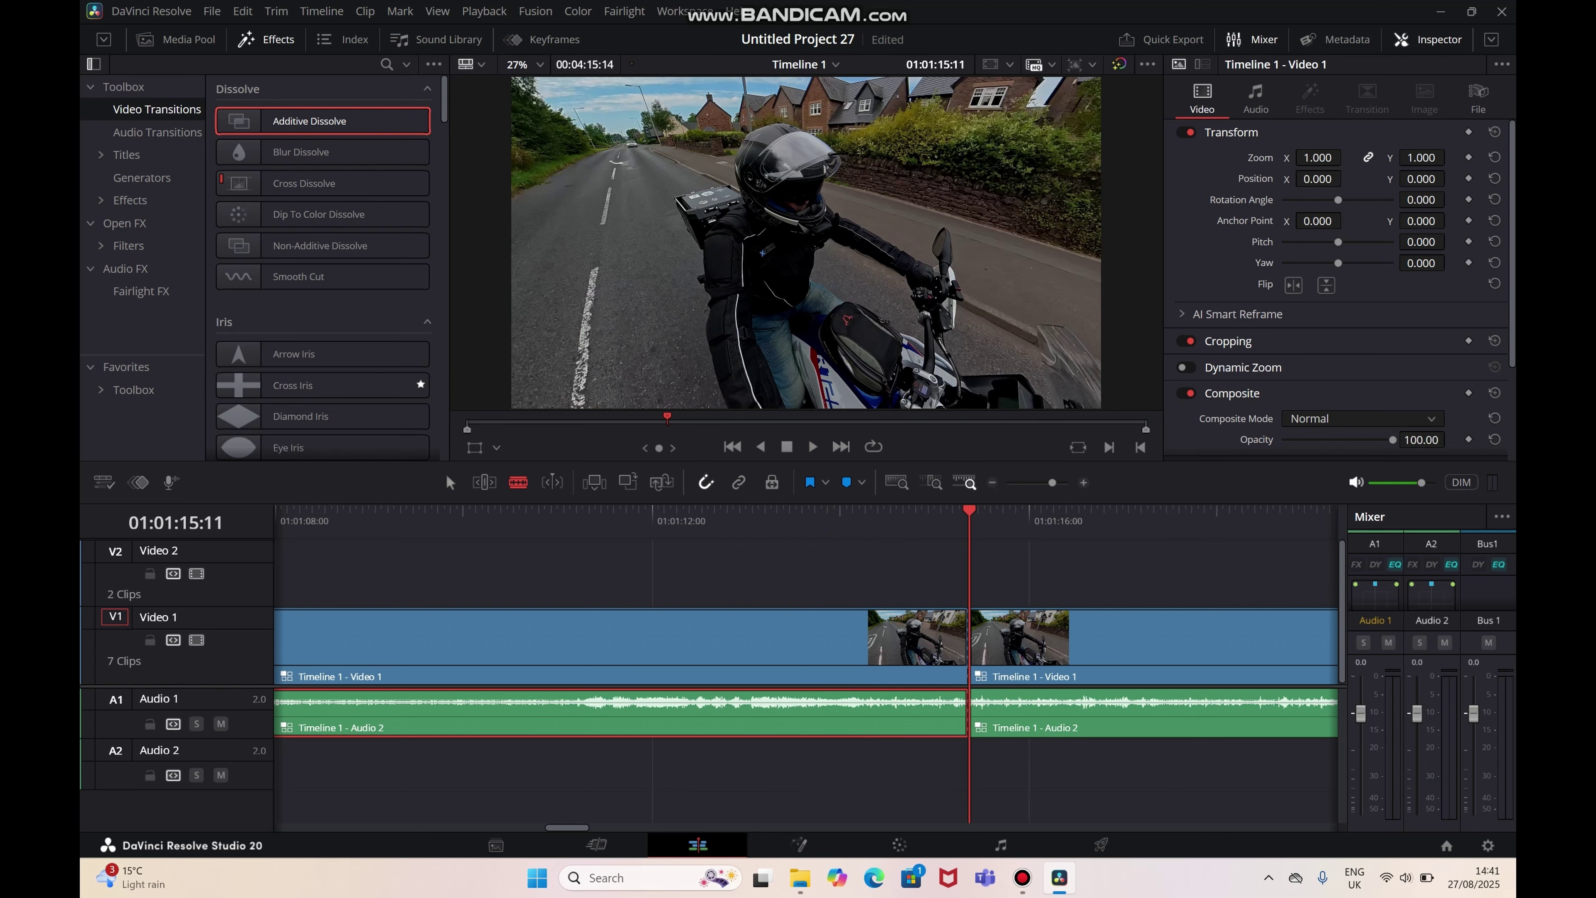
# Select the video and audio clips after the 01:01:15:11 cut and delete them to end the timeline there.
pyautogui.press('a')
pyautogui.hotkey('alt', 'y')
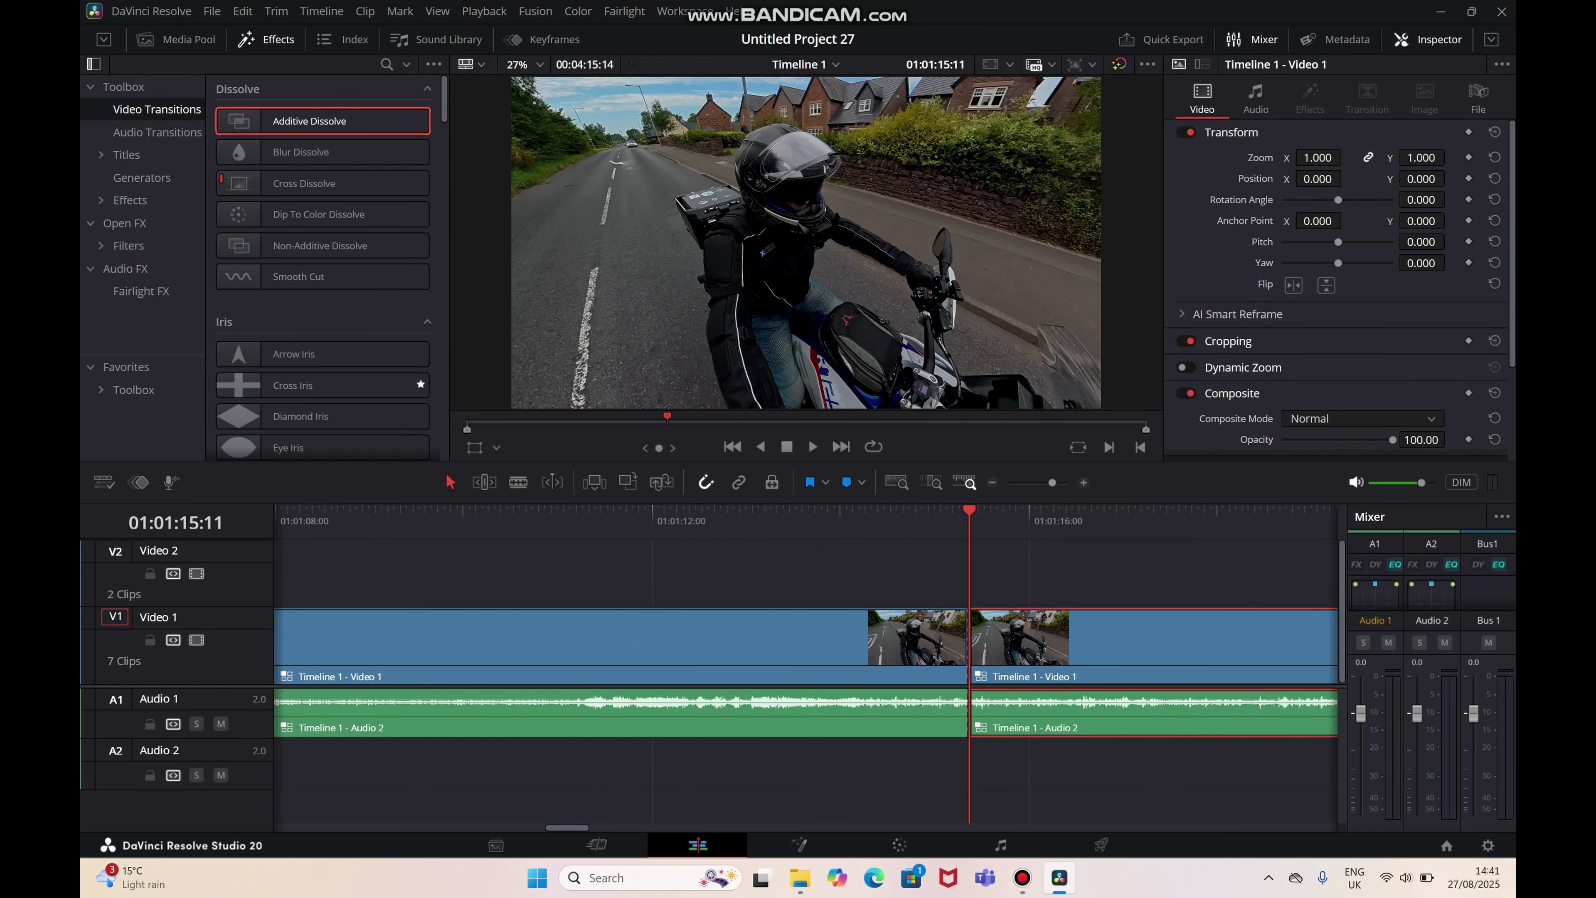
pyautogui.rightClick(1136, 723)
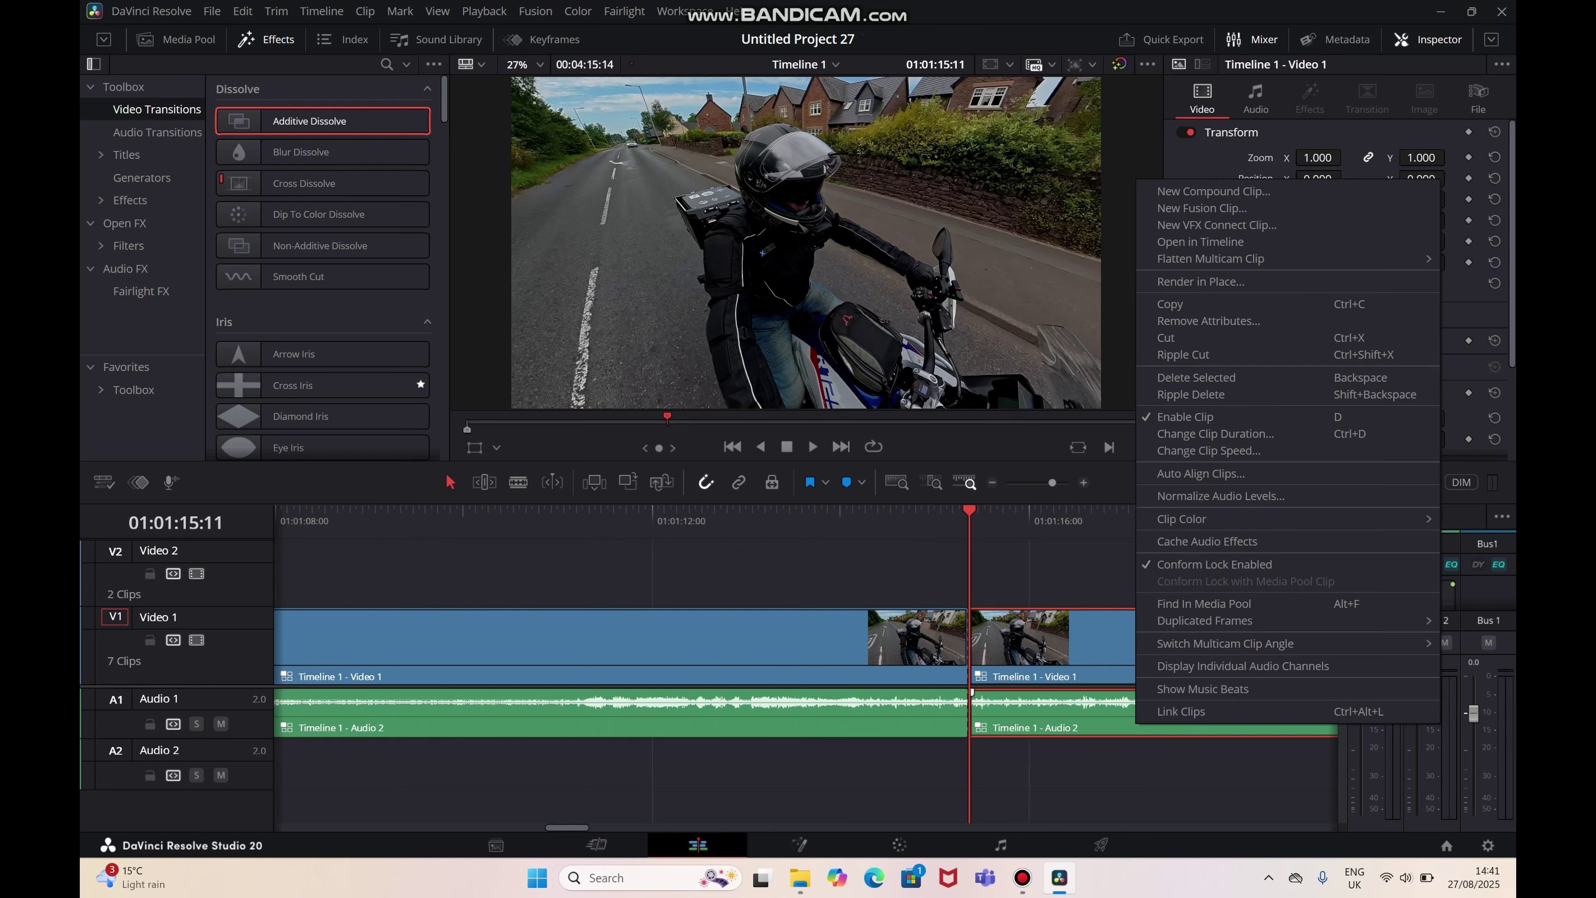
pyautogui.press('BackSpace')
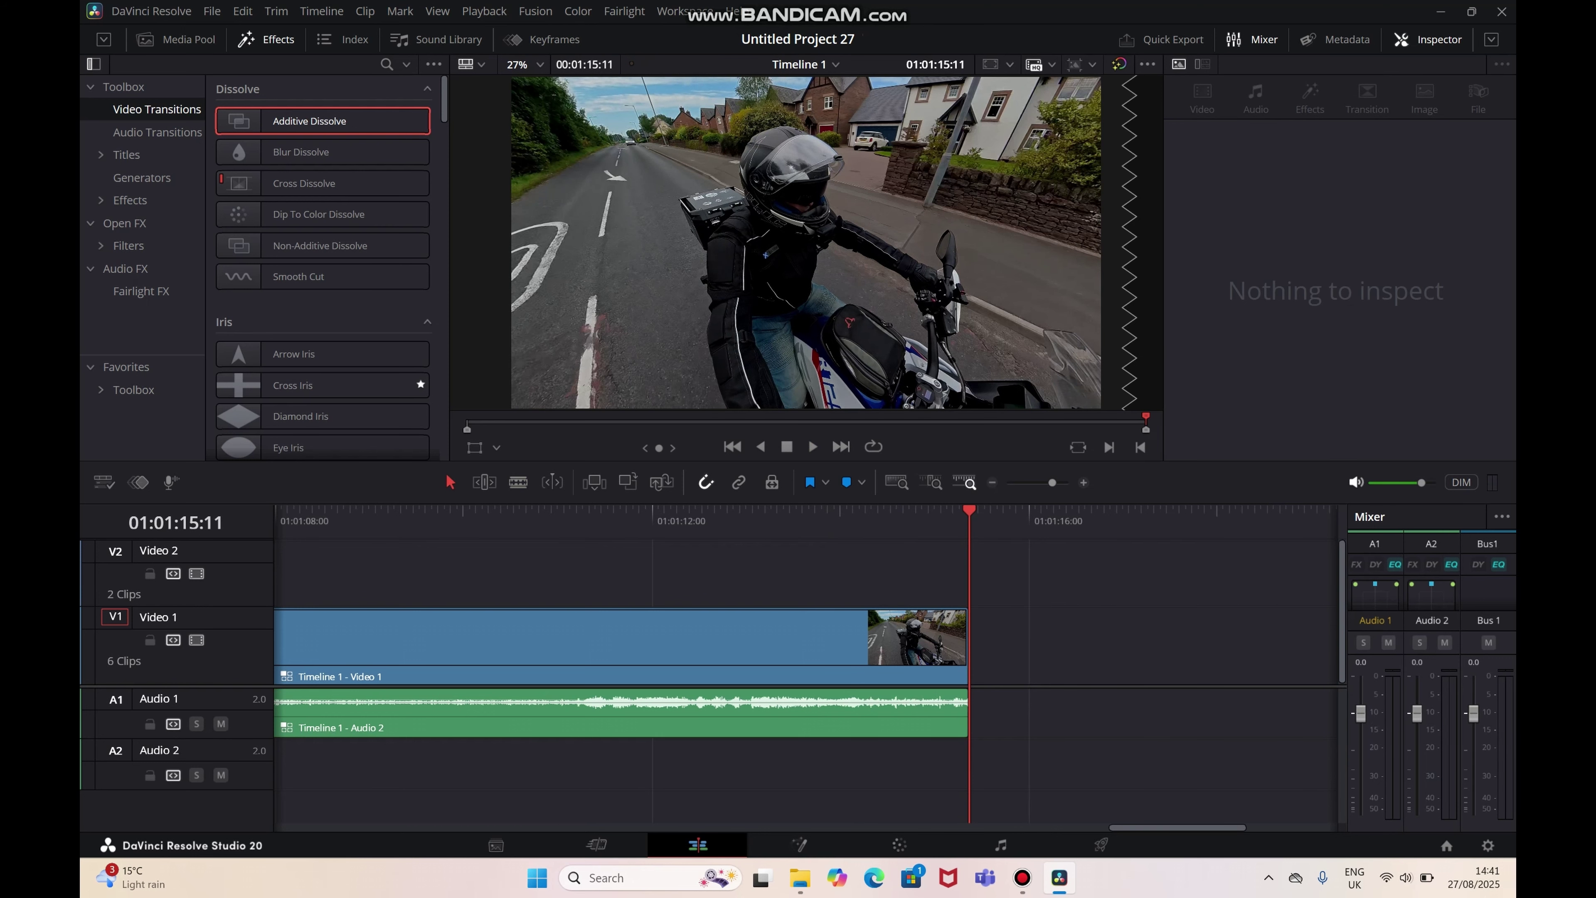
# Open Quick Export for Timeline 1 and choose the H.265 Master preset.
pyautogui.click(1162, 40)
pyautogui.click(772, 333)
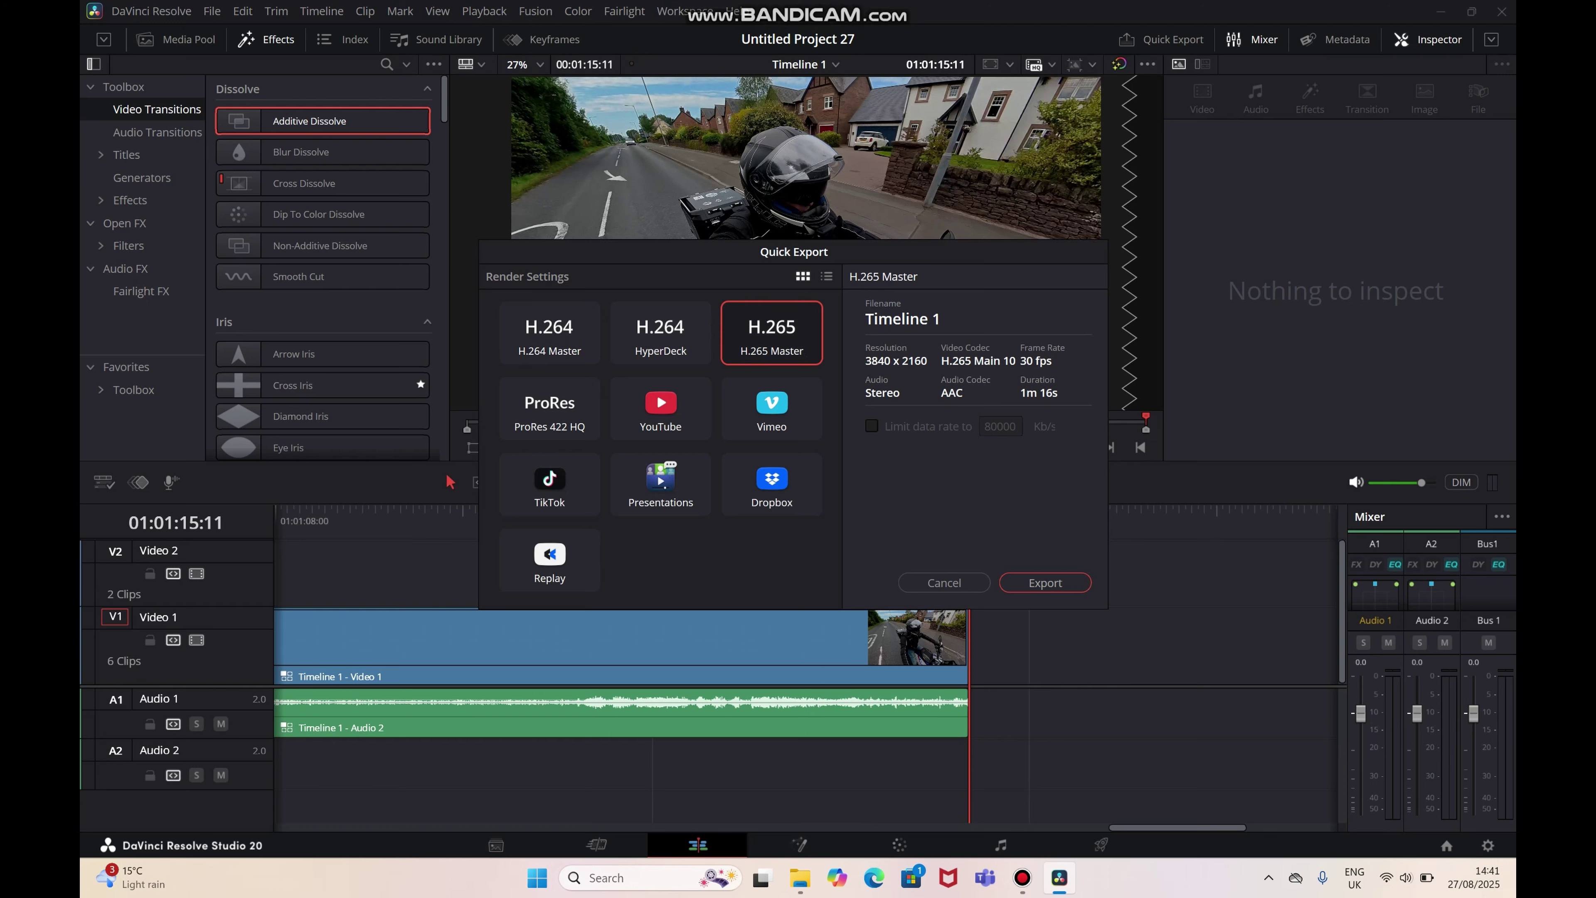